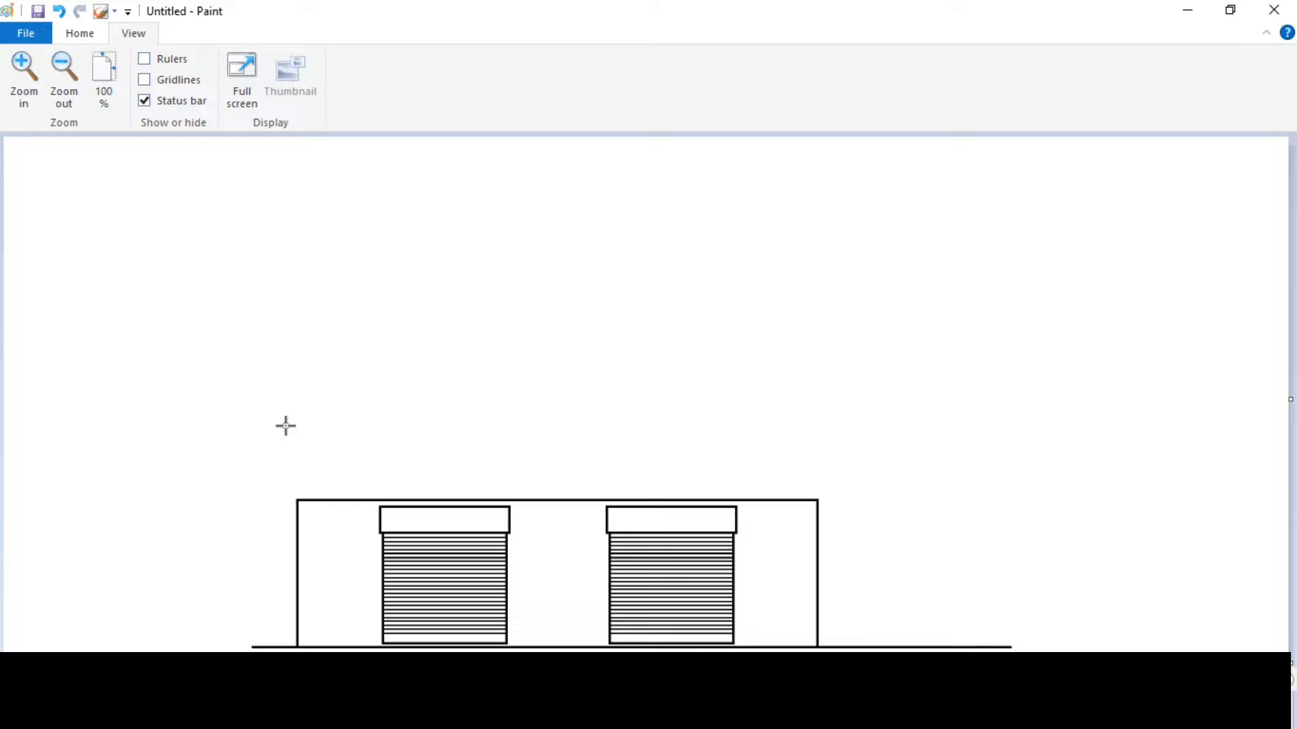
# Draw a rectangular upper-floor wall on top of the garage block using the second-thickest black outline.
pyautogui.click(84, 35)
pyautogui.click(418, 61)
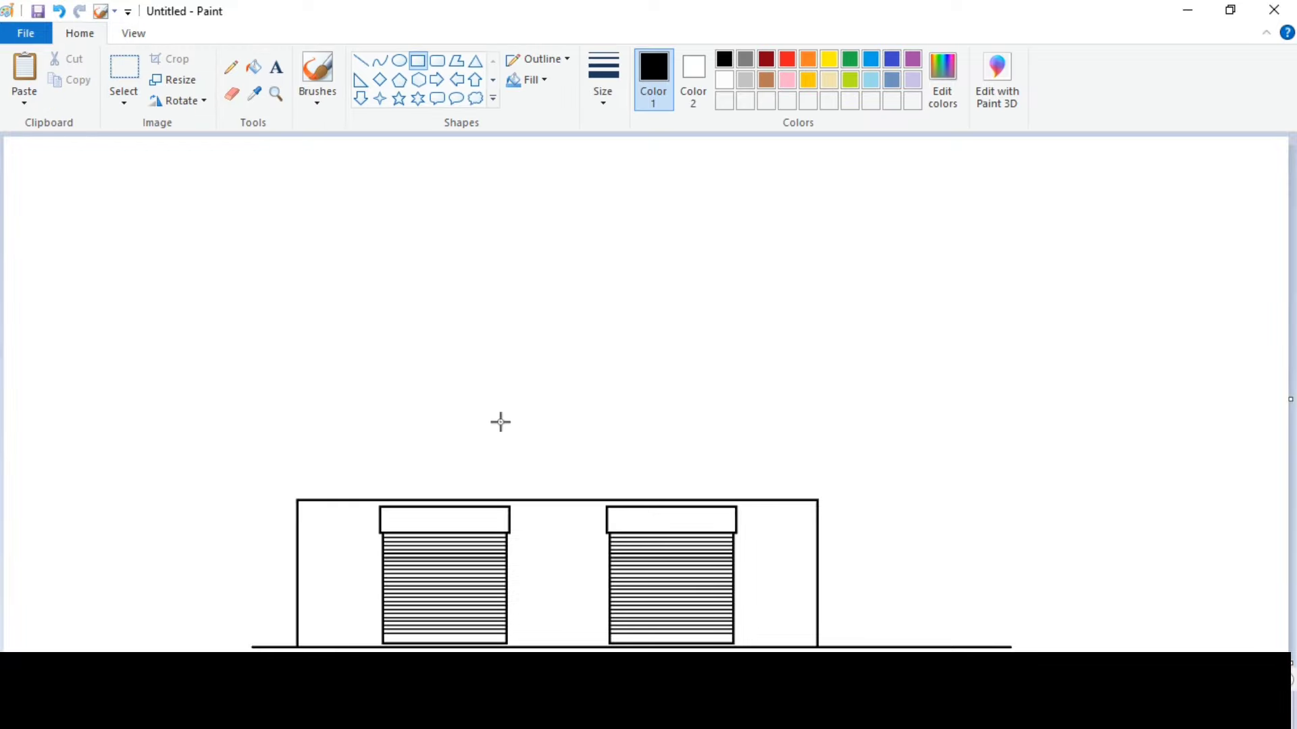
pyautogui.moveTo(463, 361); pyautogui.dragTo(734, 500)
pyautogui.click(603, 81)
pyautogui.click(634, 201)
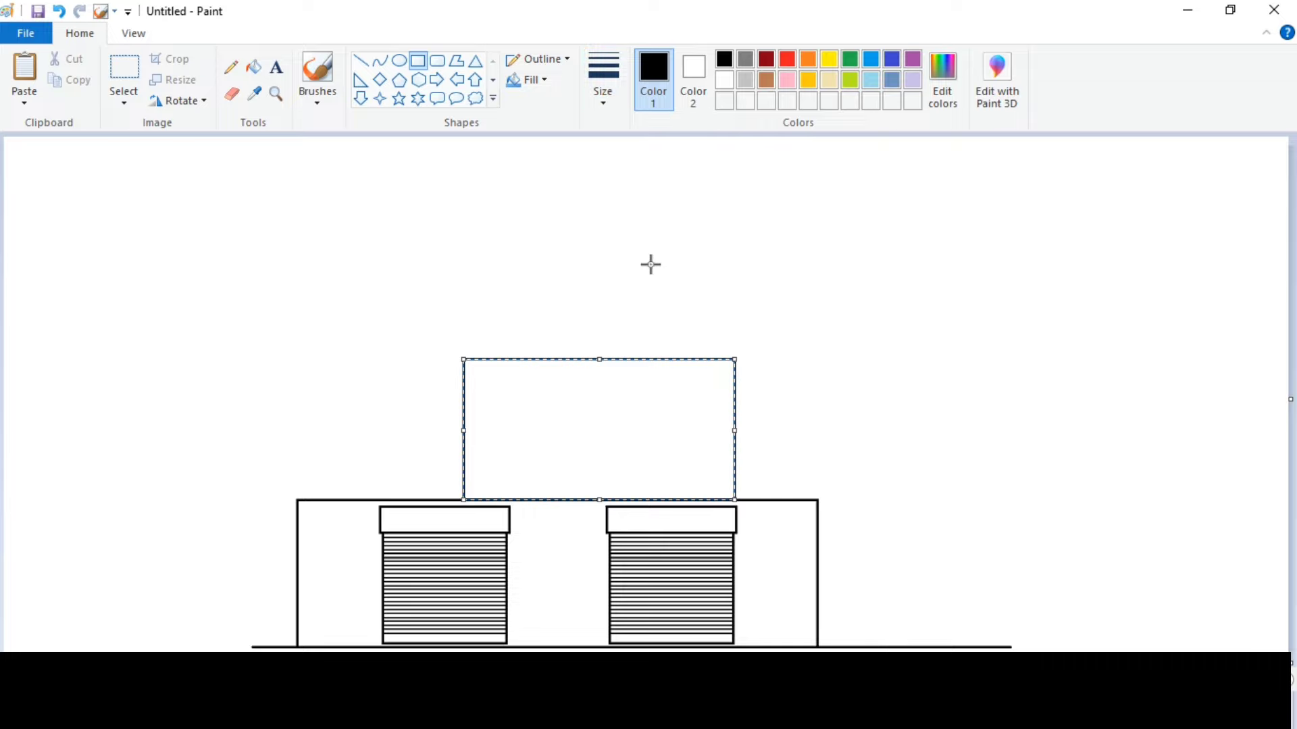
pyautogui.click(650, 264)
# Draw a window frame rectangle in the left half of the upper-floor wall.
pyautogui.click(139, 34)
pyautogui.click(27, 74)
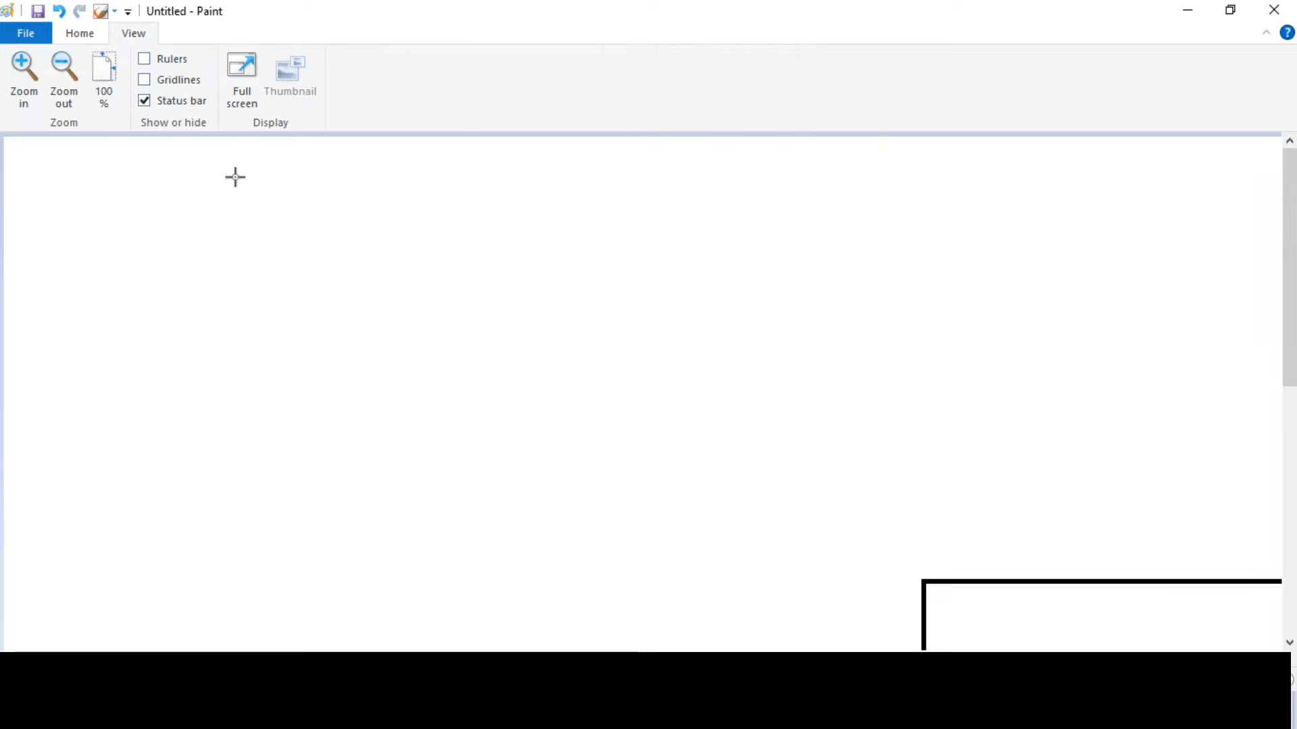
pyautogui.moveTo(1290, 298); pyautogui.dragTo(1289, 476)
pyautogui.moveTo(472, 659); pyautogui.dragTo(786, 659)
pyautogui.click(80, 34)
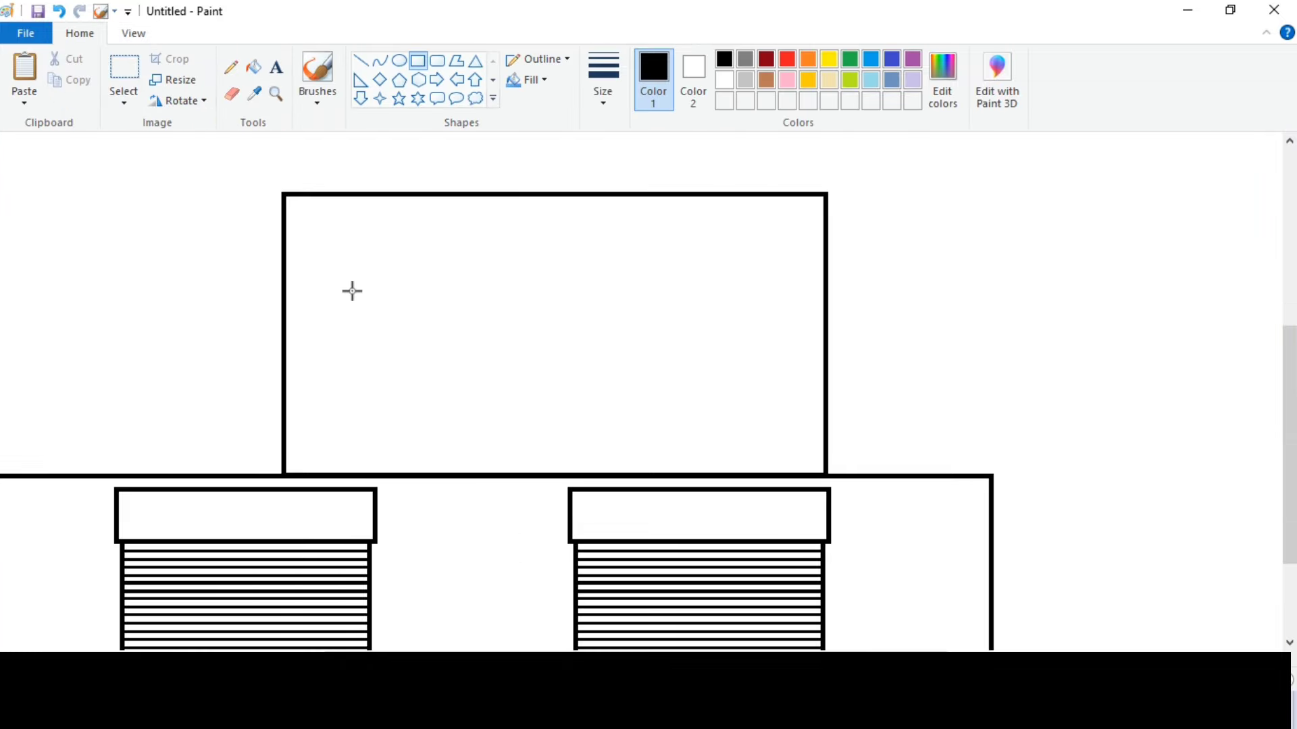
pyautogui.moveTo(352, 291); pyautogui.dragTo(502, 413)
pyautogui.moveTo(448, 373); pyautogui.dragTo(445, 385)
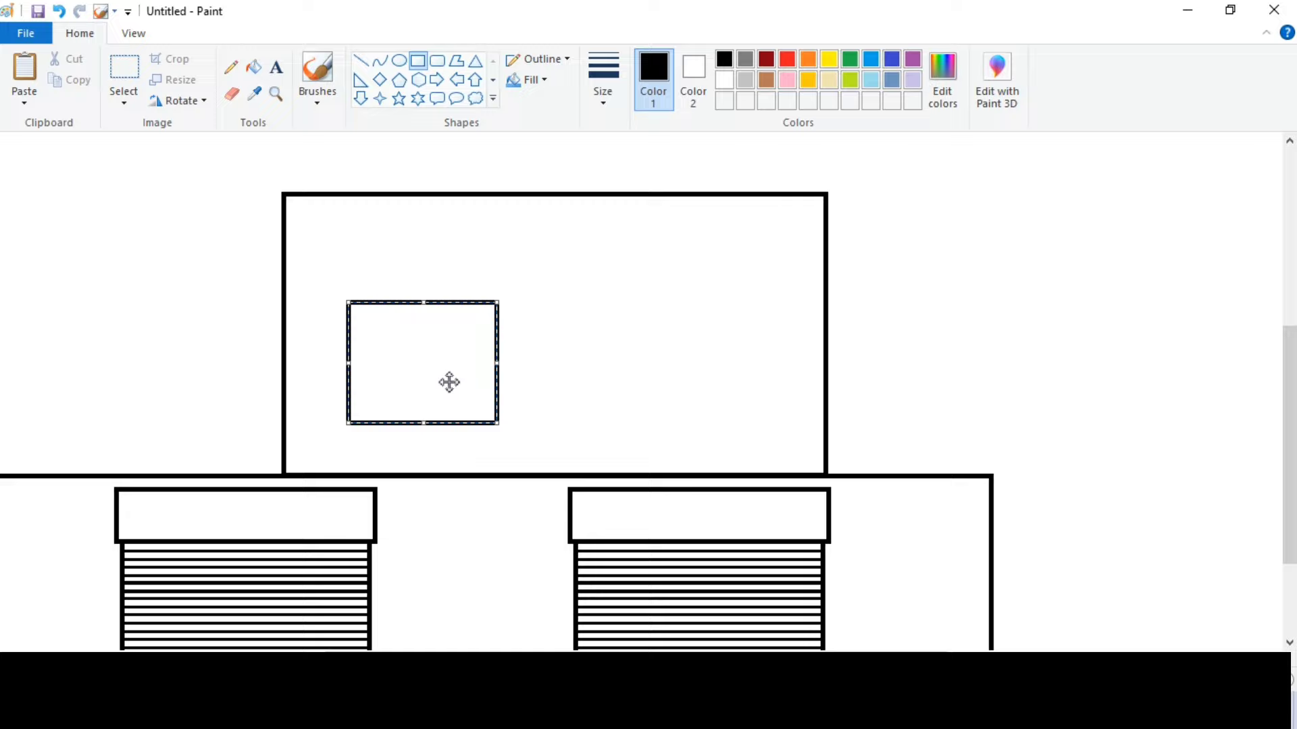
# Divide the upper-floor window into three equal panes with two vertical lines.
pyautogui.click(361, 61)
pyautogui.moveTo(399, 302); pyautogui.dragTo(425, 423)
pyautogui.moveTo(399, 362); pyautogui.dragTo(397, 362)
pyautogui.moveTo(446, 302); pyautogui.dragTo(470, 415)
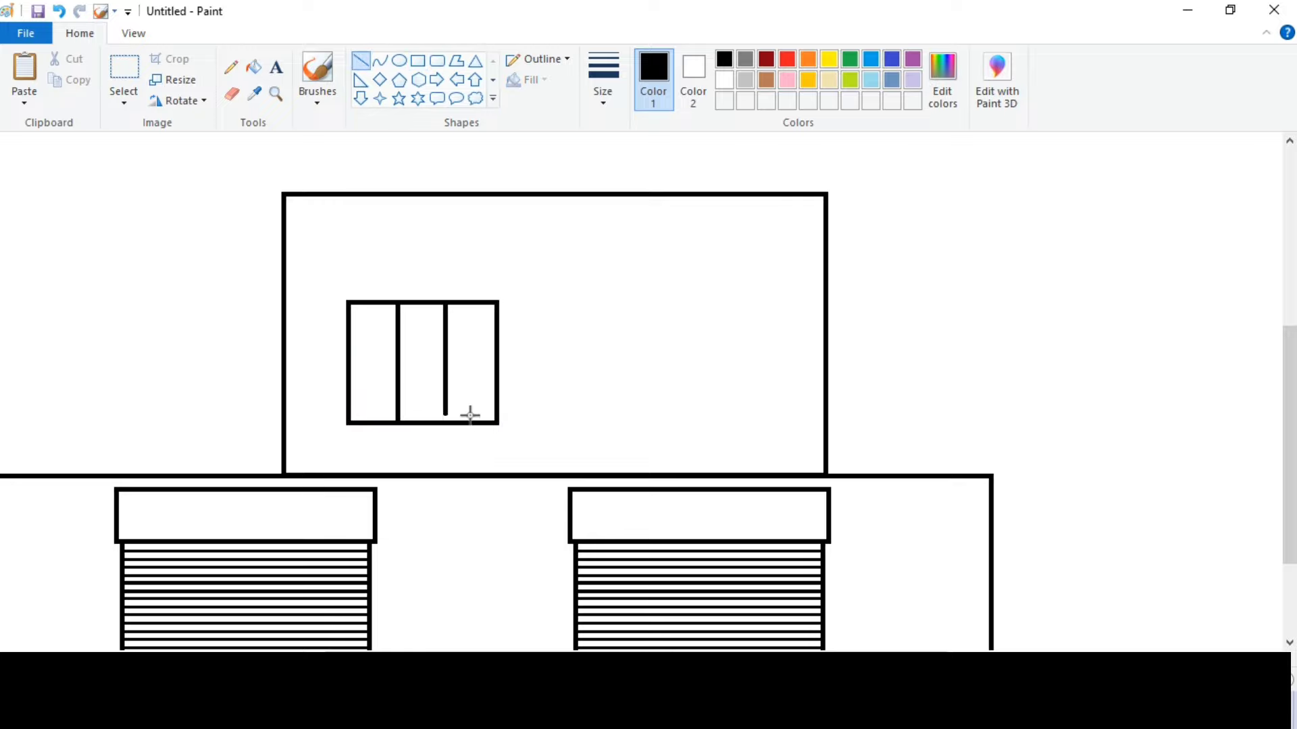
pyautogui.click(474, 422)
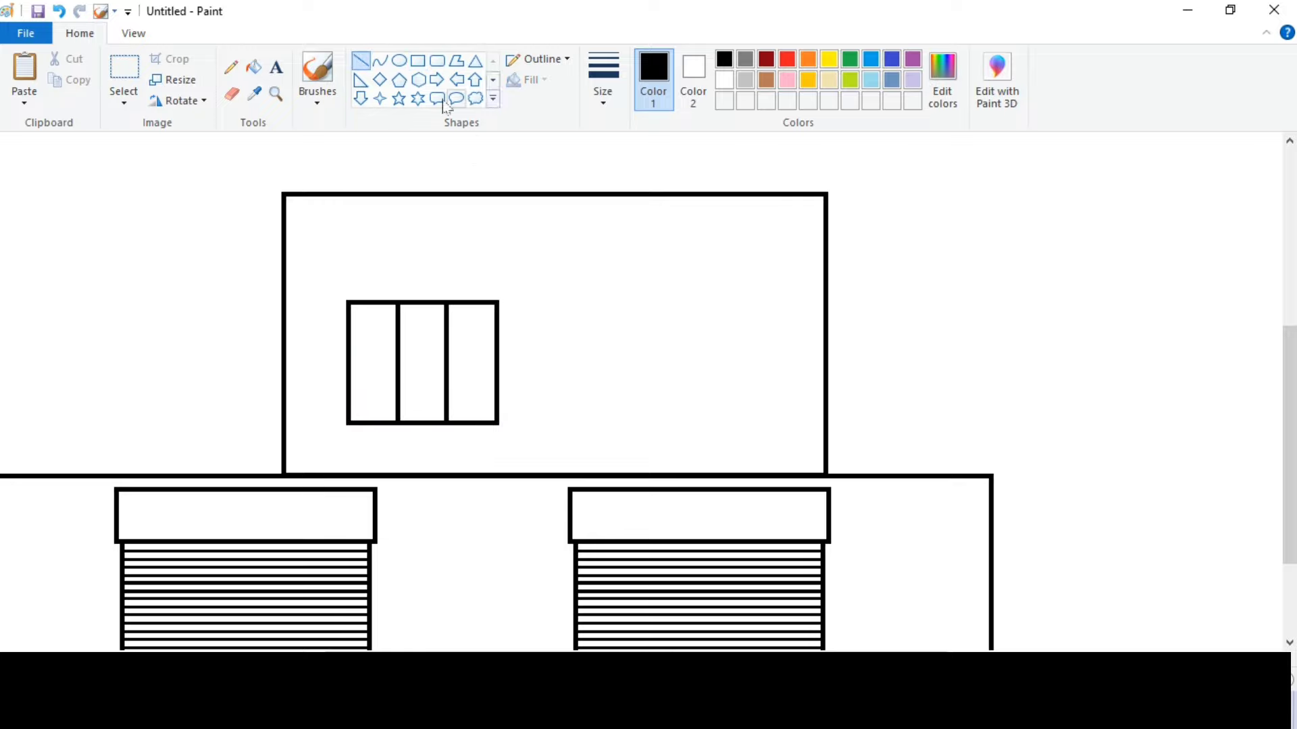
# Draw a door rectangle beside the window down to the floor line, with a short horizontal handle near its left edge.
pyautogui.click(418, 60)
pyautogui.moveTo(587, 304); pyautogui.dragTo(680, 474)
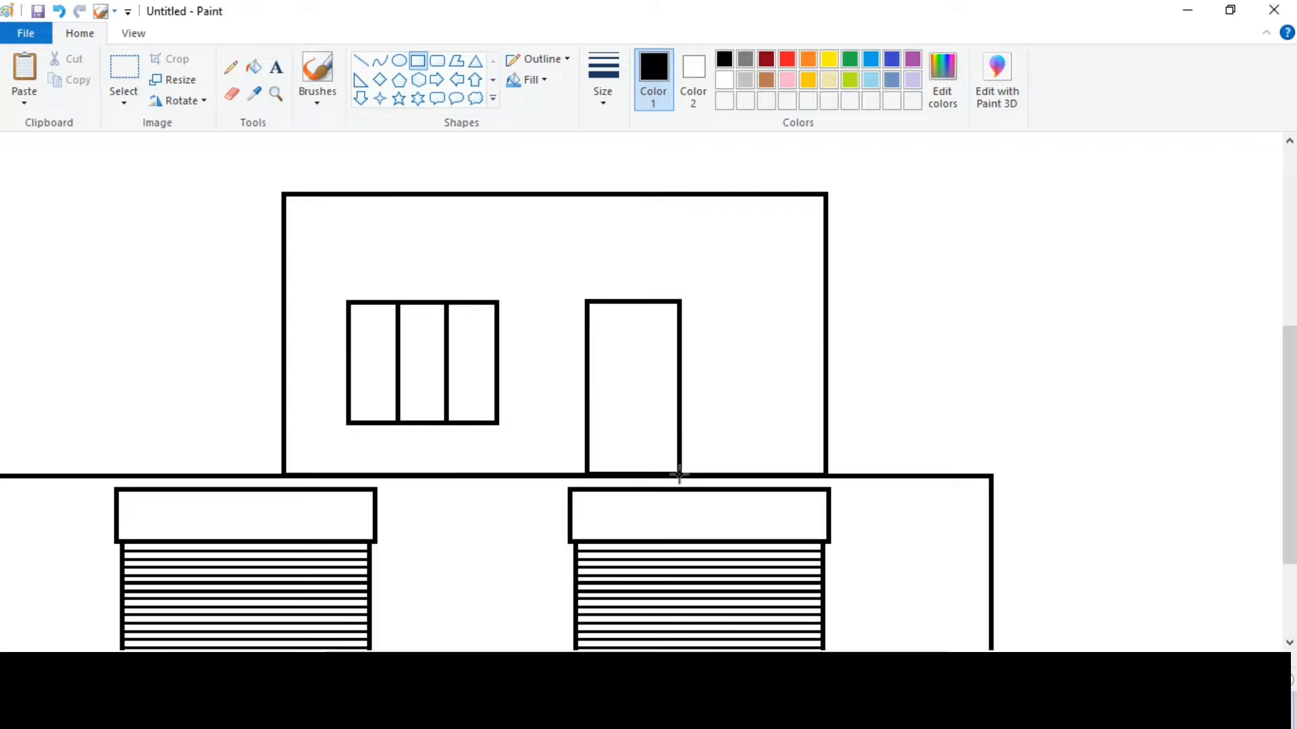
pyautogui.click(746, 465)
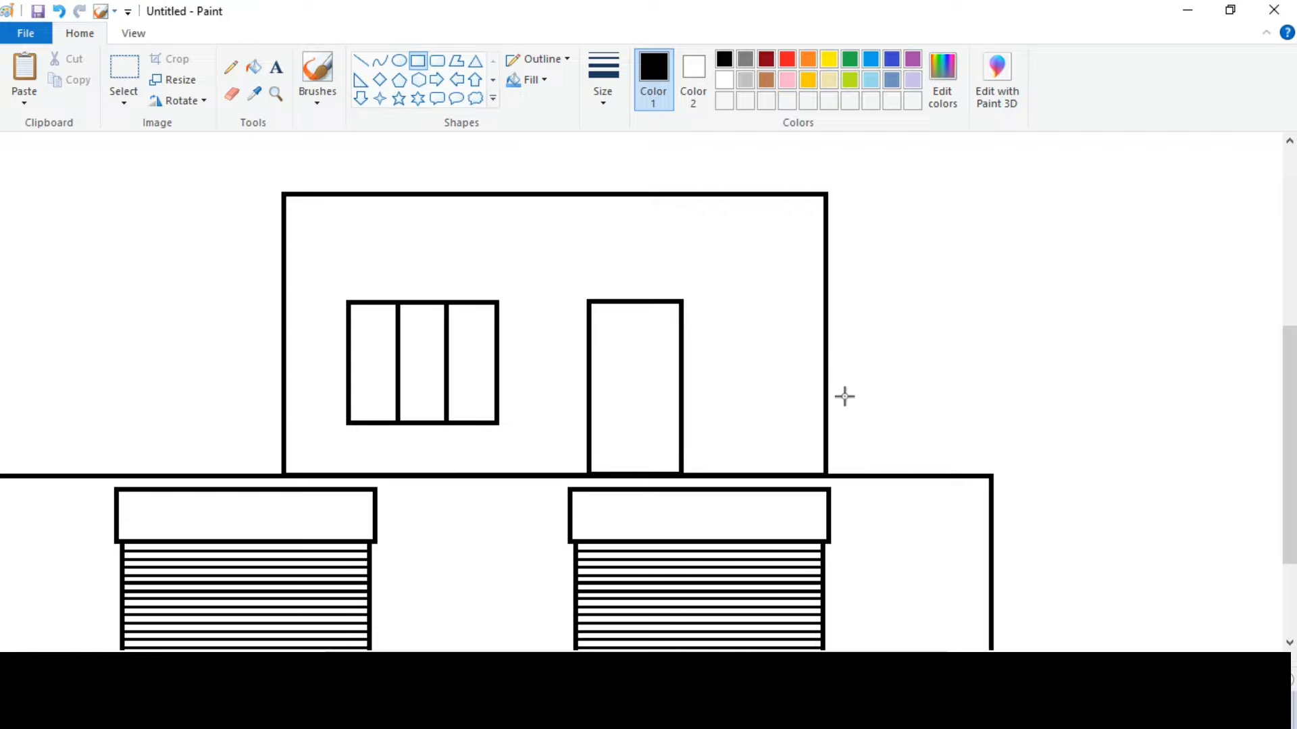
pyautogui.click(361, 62)
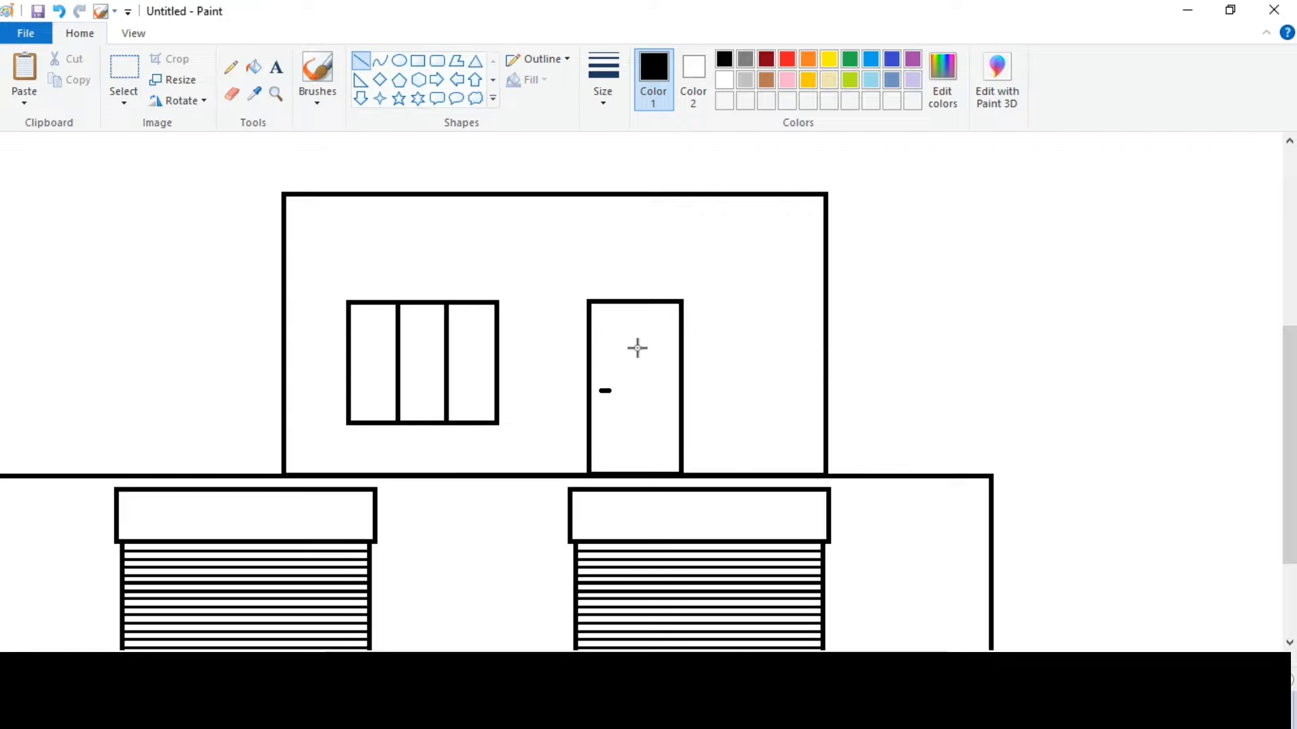
# Copy the whole upper floor with its window and door and place the copy directly above, aligned with the original walls.
pyautogui.click(124, 68)
pyautogui.moveTo(278, 182); pyautogui.dragTo(839, 472)
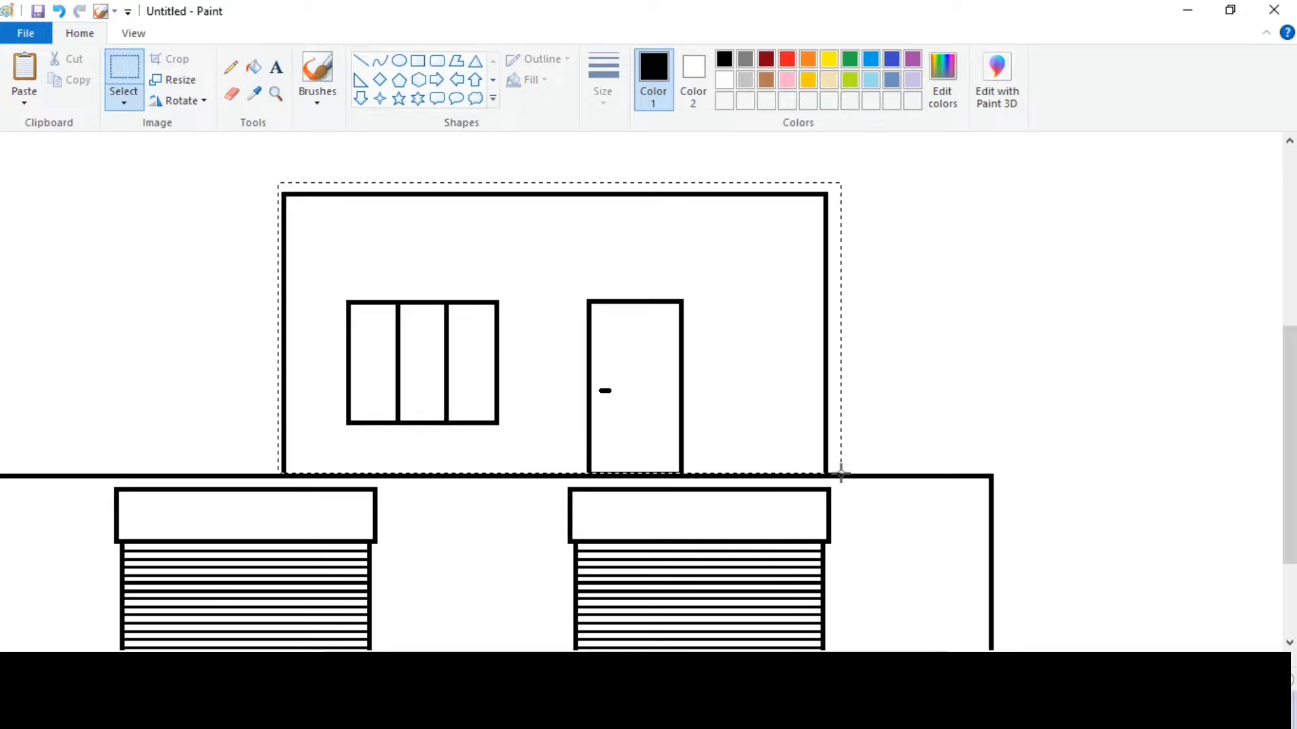
pyautogui.rightClick(728, 308)
pyautogui.click(697, 436)
pyautogui.scroll(3, 697, 436)
pyautogui.rightClick(130, 174)
pyautogui.click(167, 225)
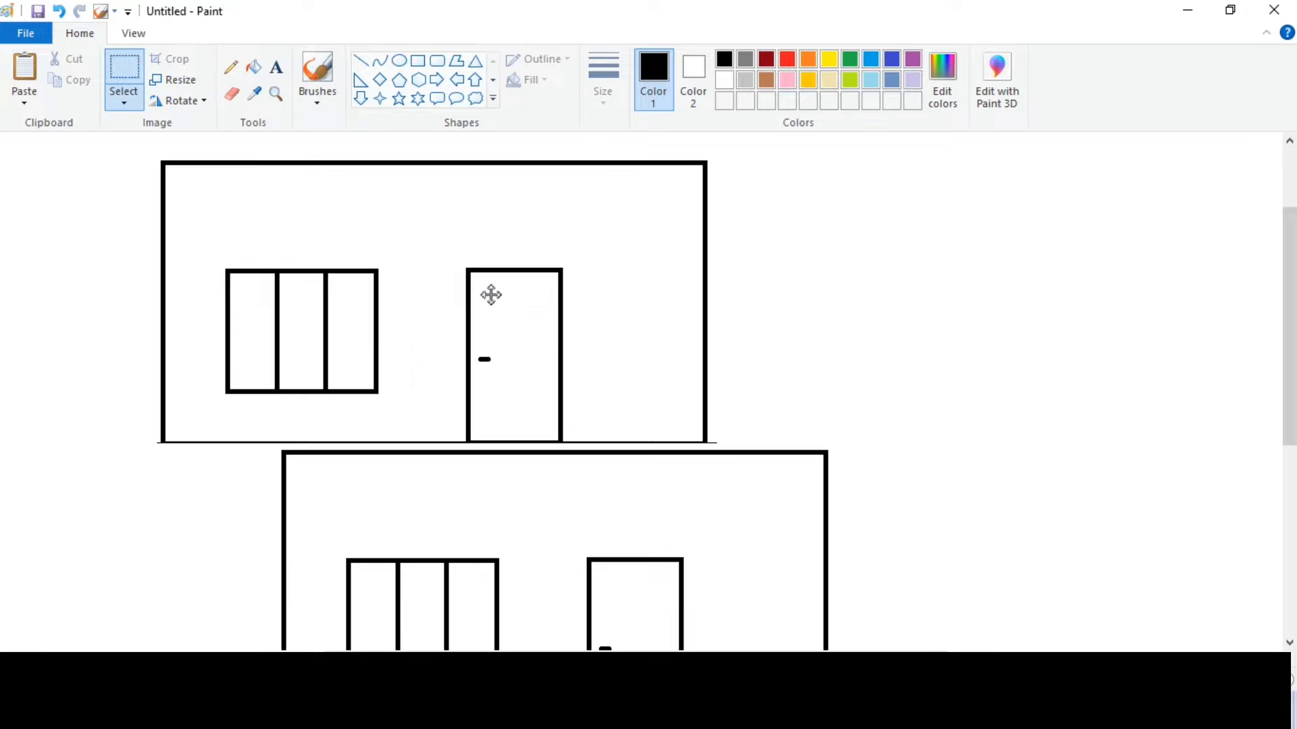
pyautogui.moveTo(489, 296); pyautogui.dragTo(611, 287)
pyautogui.scroll(3, 612, 287)
pyautogui.scroll(-3, 824, 328)
# Draw a thin slab rectangle between the two upper floors and erase the line ends protruding past the walls.
pyautogui.click(418, 60)
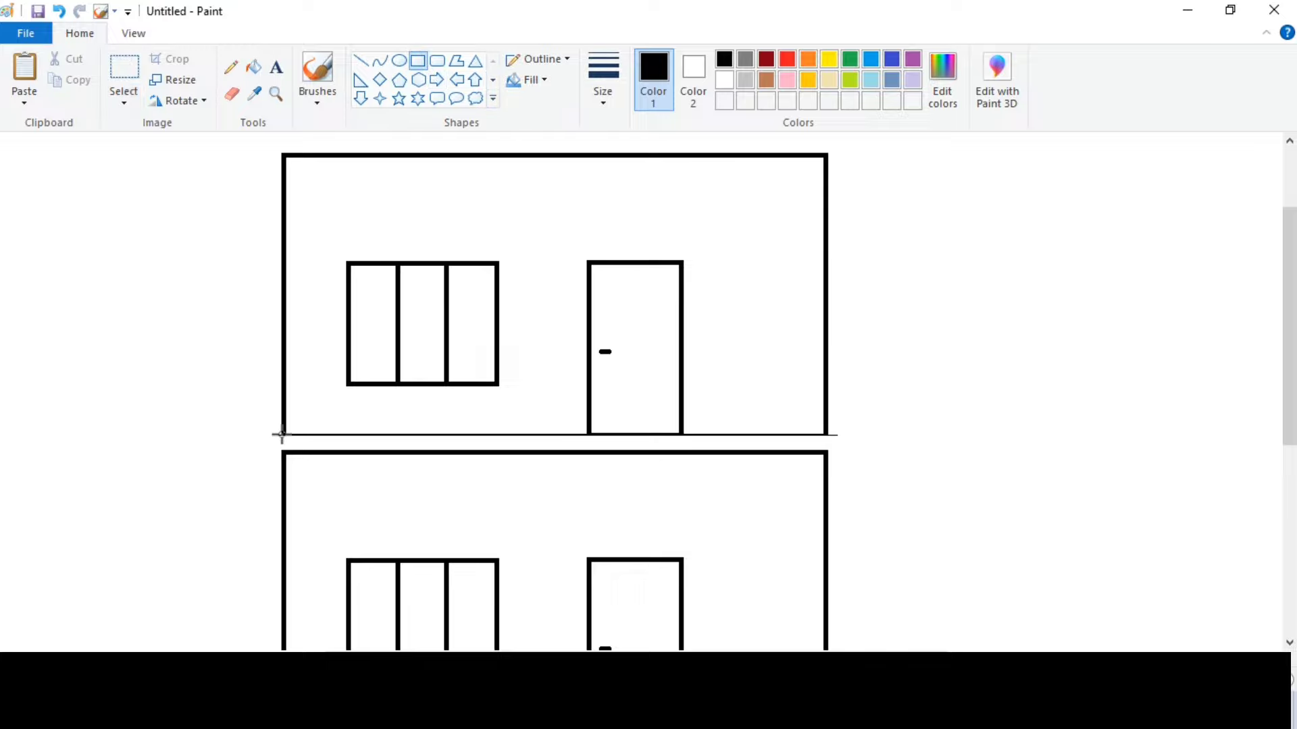
pyautogui.moveTo(281, 434); pyautogui.dragTo(825, 457)
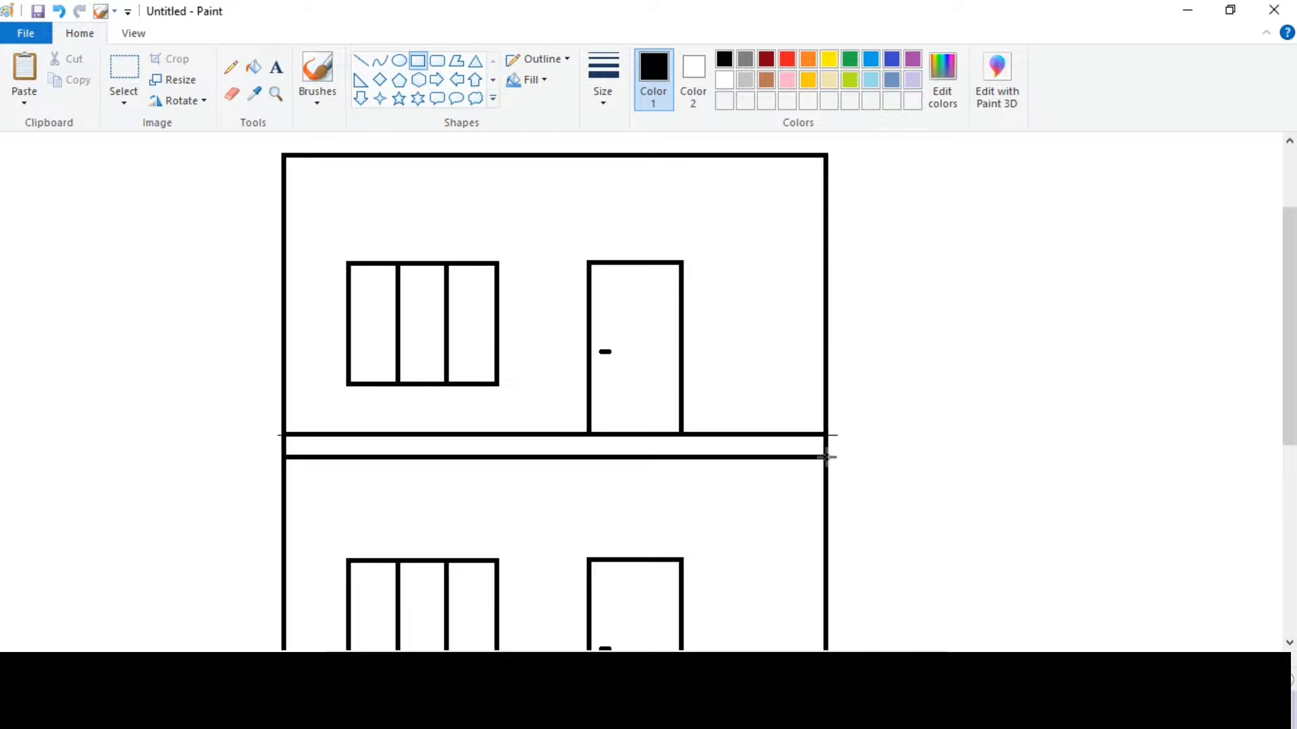
pyautogui.click(231, 94)
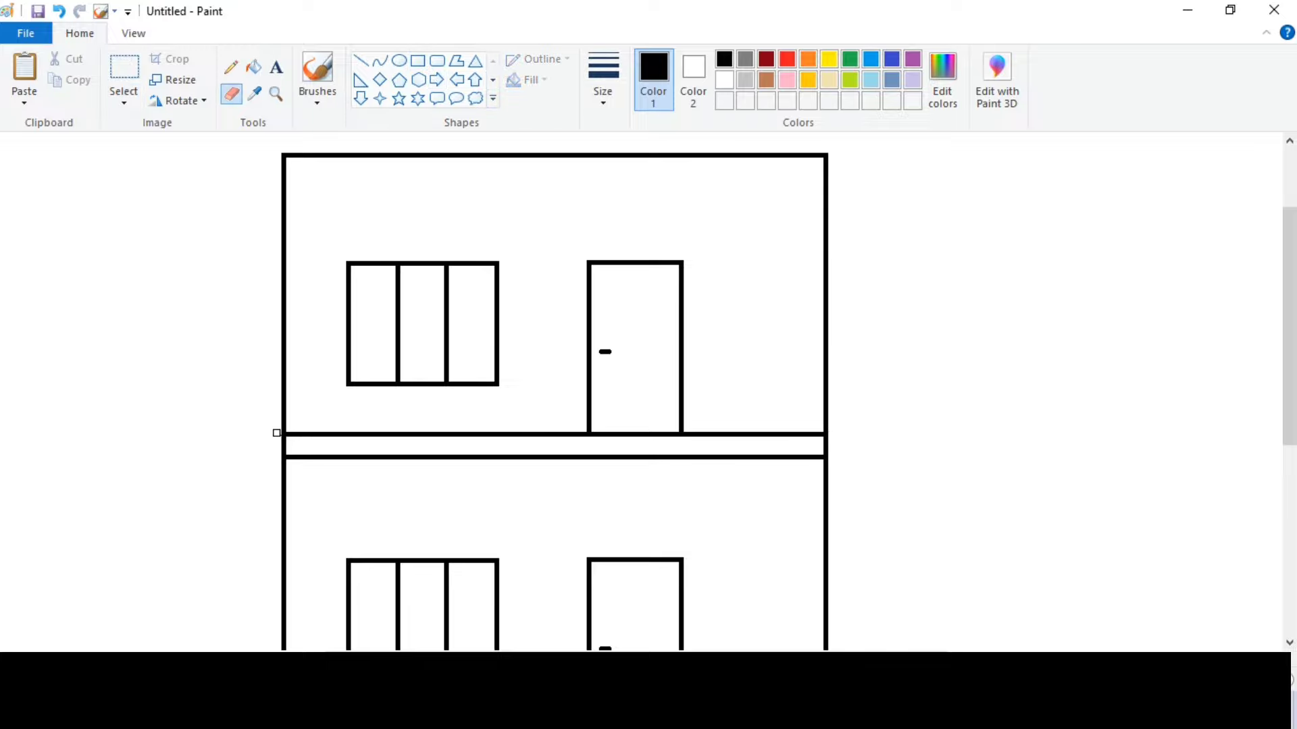
# Draw a tall tower rectangle from the ground on the building's right side and a thin roof slab extending to it.
pyautogui.click(134, 33)
pyautogui.click(64, 74)
pyautogui.click(101, 39)
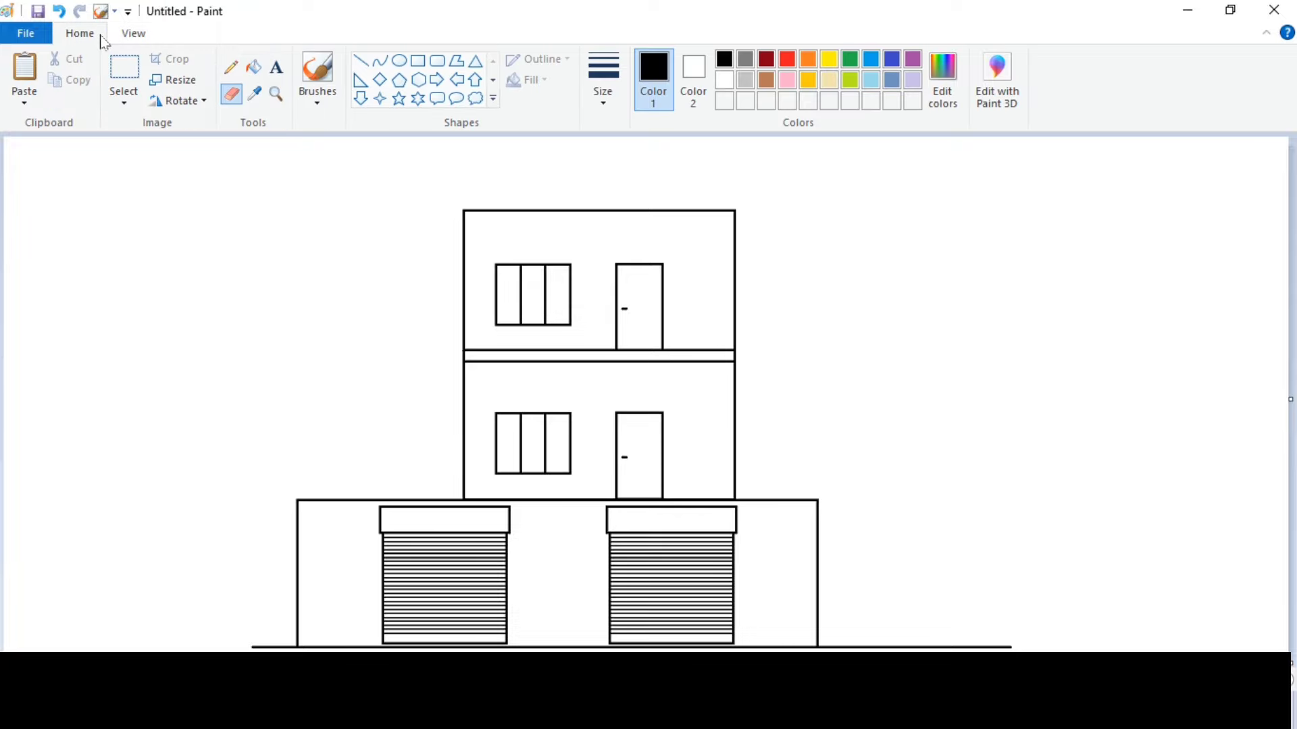
pyautogui.click(418, 60)
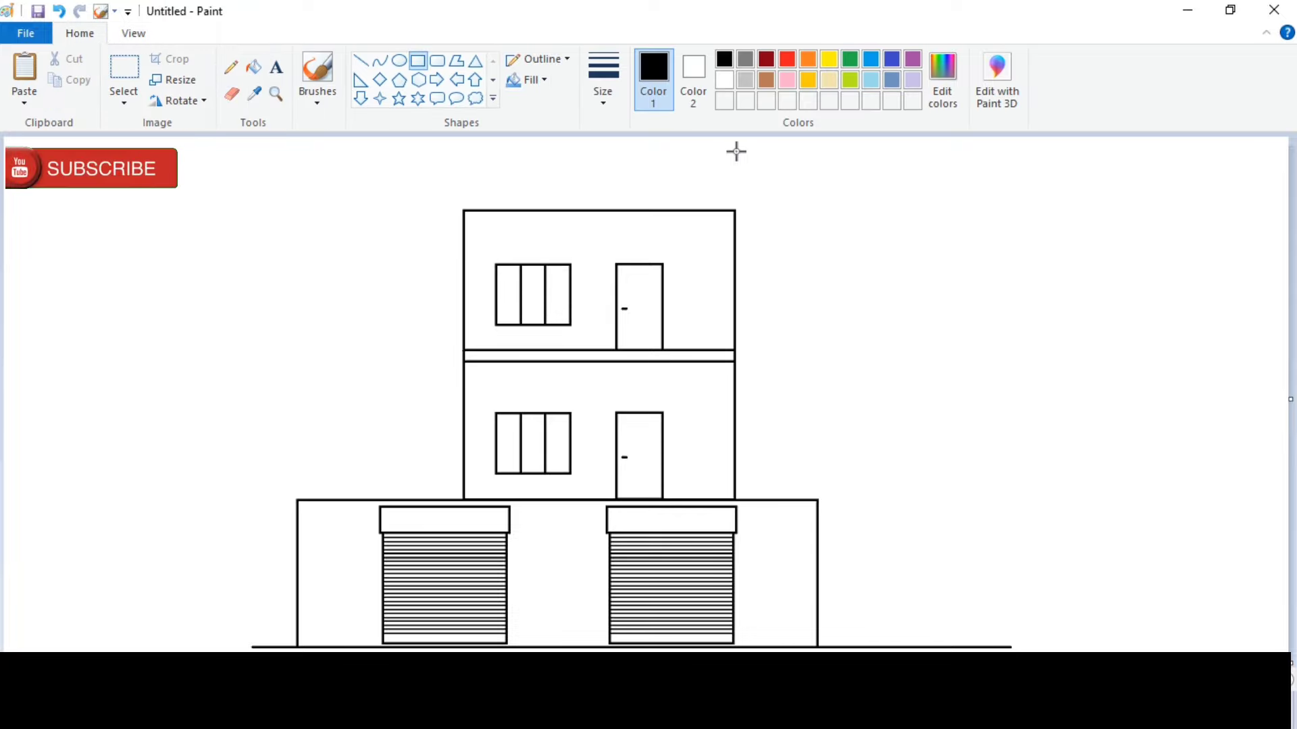
pyautogui.moveTo(734, 152); pyautogui.dragTo(893, 647)
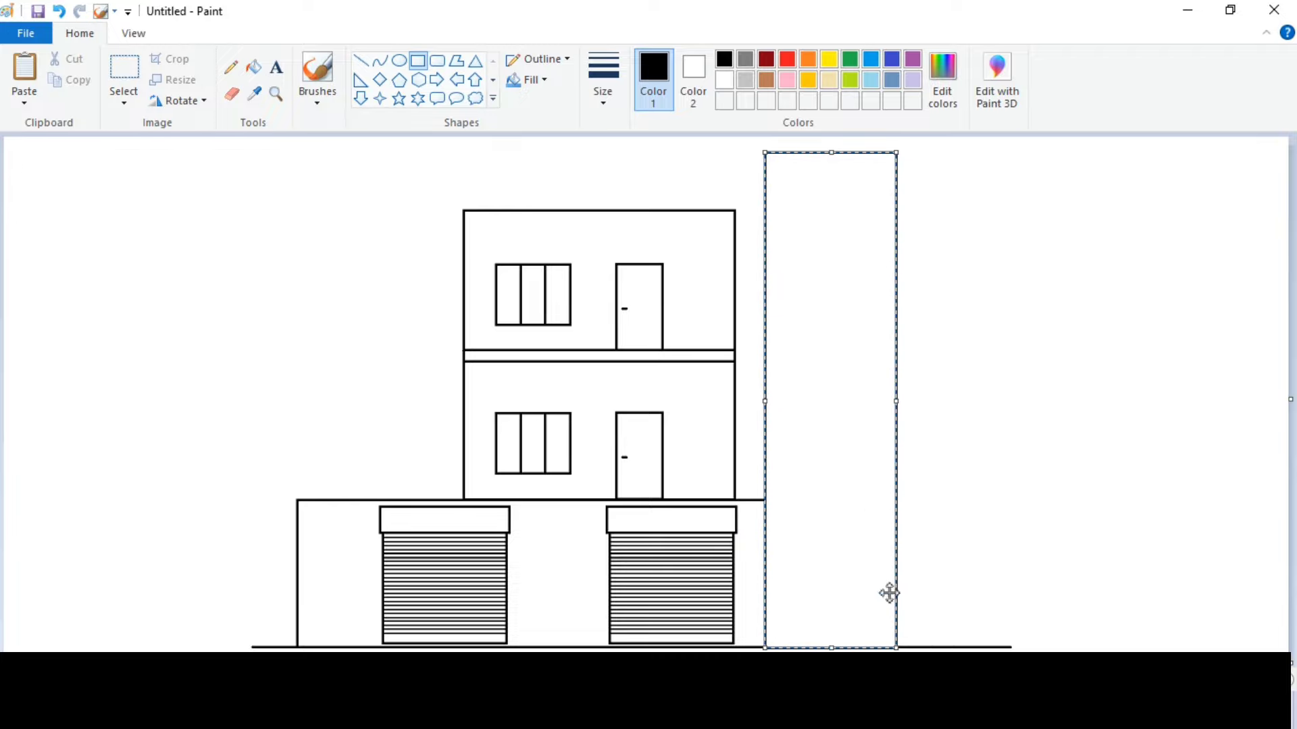
pyautogui.click(992, 540)
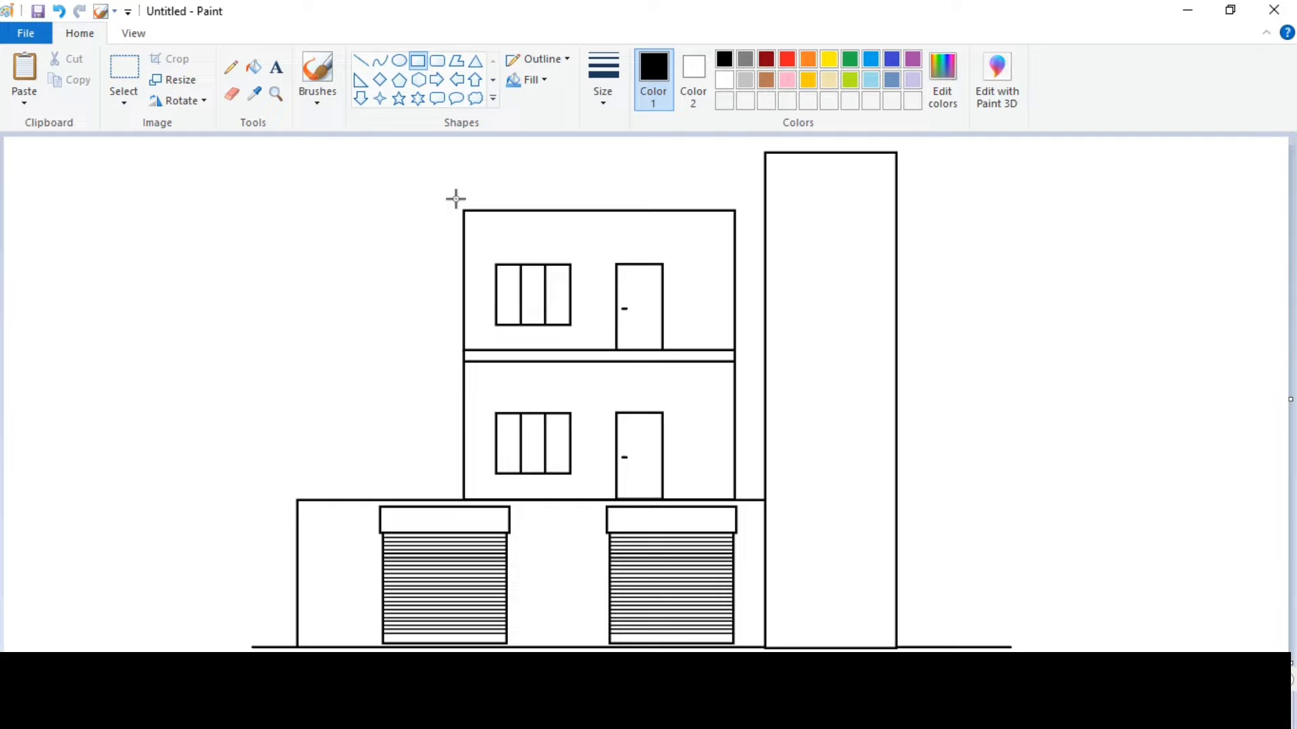
pyautogui.moveTo(465, 199); pyautogui.dragTo(766, 212)
pyautogui.click(856, 299)
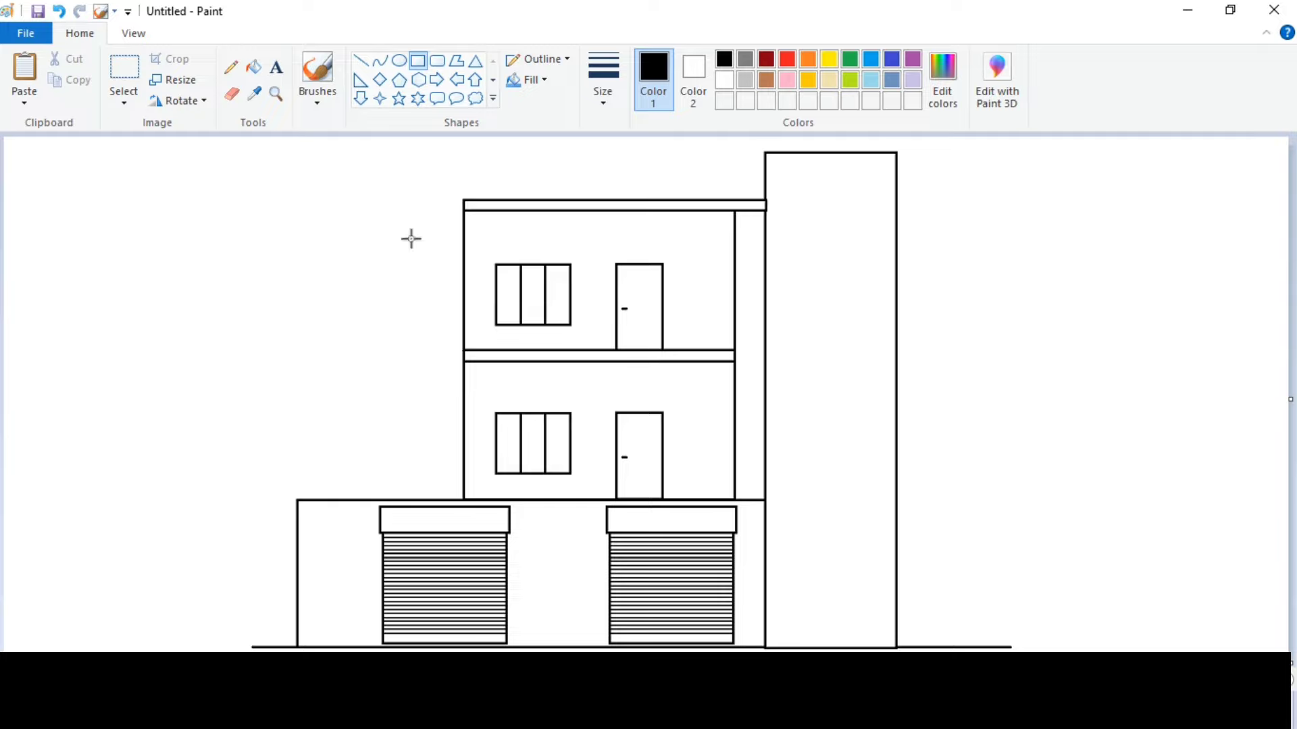
# Draw a tall block above the garage, against the left wall of the two upper floors and rising to about the tower's top.
pyautogui.moveTo(275, 147); pyautogui.dragTo(463, 500)
pyautogui.moveTo(273, 323); pyautogui.dragTo(287, 323)
pyautogui.moveTo(379, 146); pyautogui.dragTo(379, 149)
pyautogui.click(108, 259)
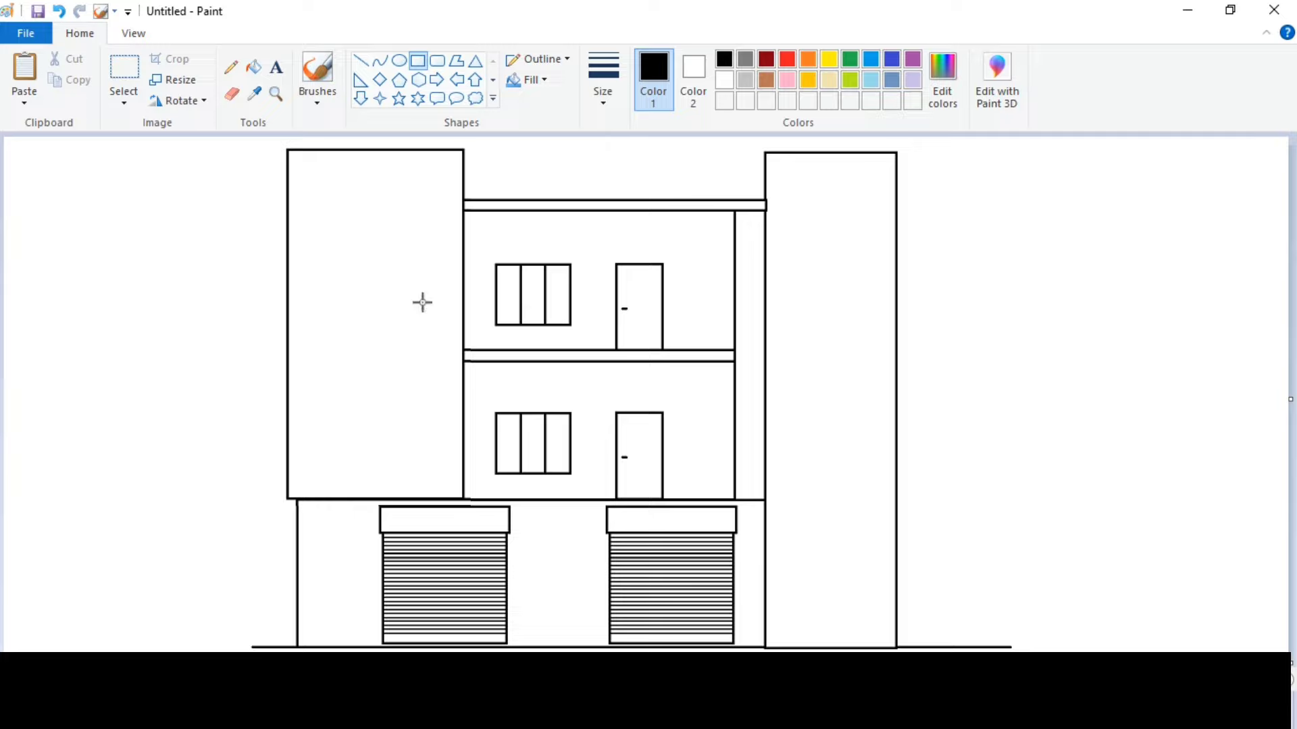
# Draw five evenly spaced horizontal railing lines, 8 px thick, above the roof slab between the left block and the tower.
pyautogui.click(360, 61)
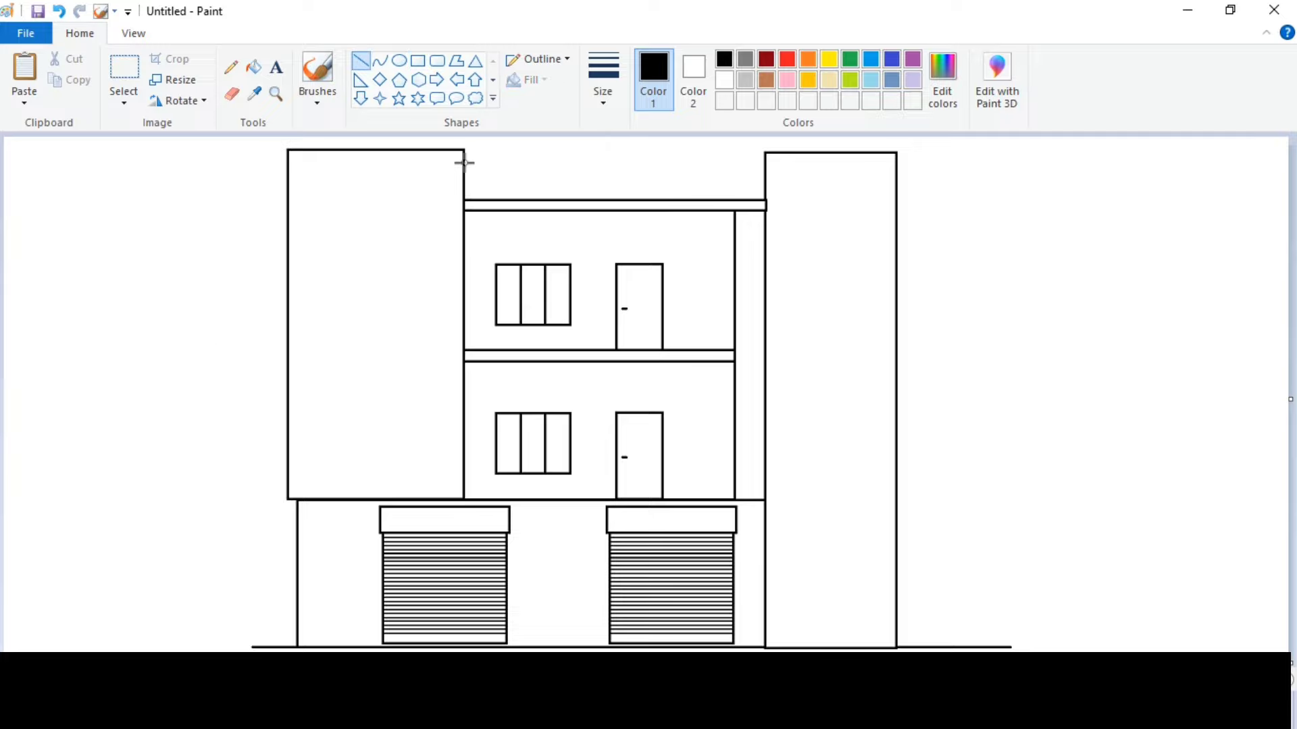
pyautogui.moveTo(464, 162); pyautogui.dragTo(757, 193)
pyautogui.click(603, 80)
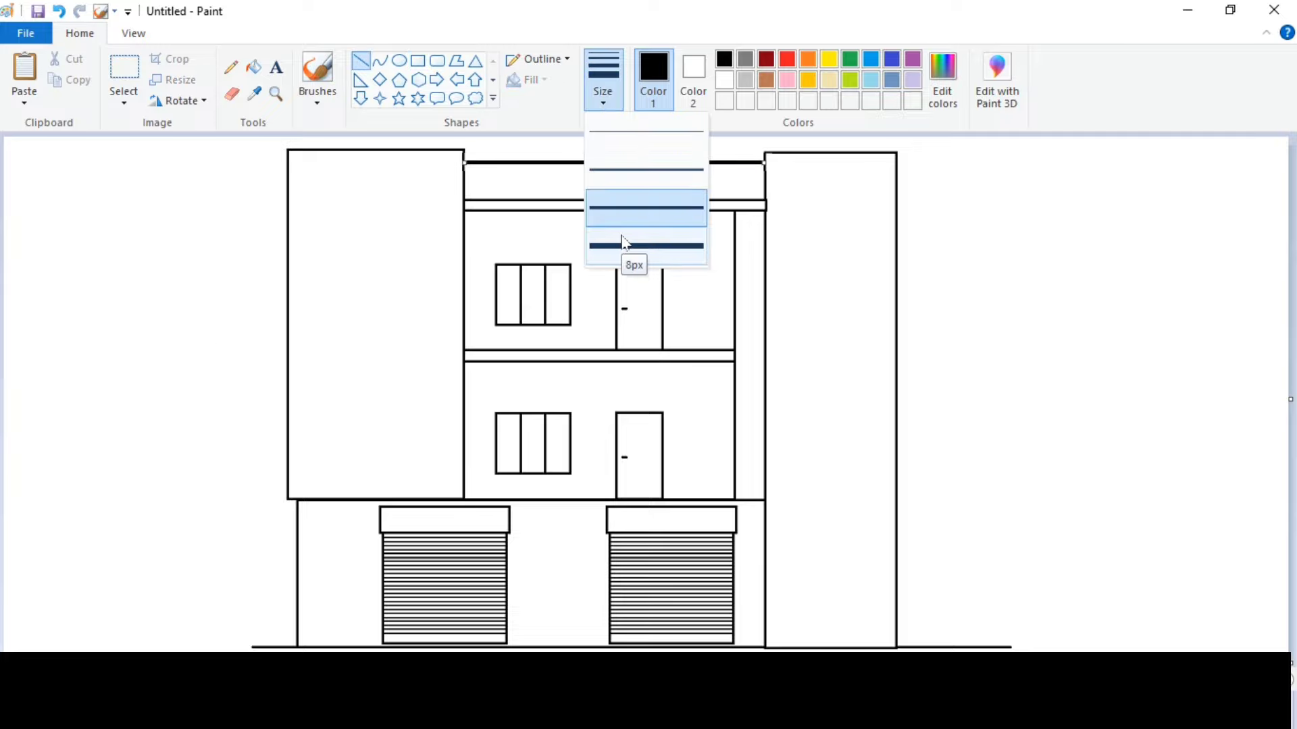
pyautogui.click(619, 244)
pyautogui.click(145, 35)
pyautogui.click(24, 76)
pyautogui.moveTo(405, 659); pyautogui.dragTo(717, 658)
pyautogui.moveTo(287, 206); pyautogui.dragTo(888, 302)
pyautogui.moveTo(287, 222); pyautogui.dragTo(888, 223)
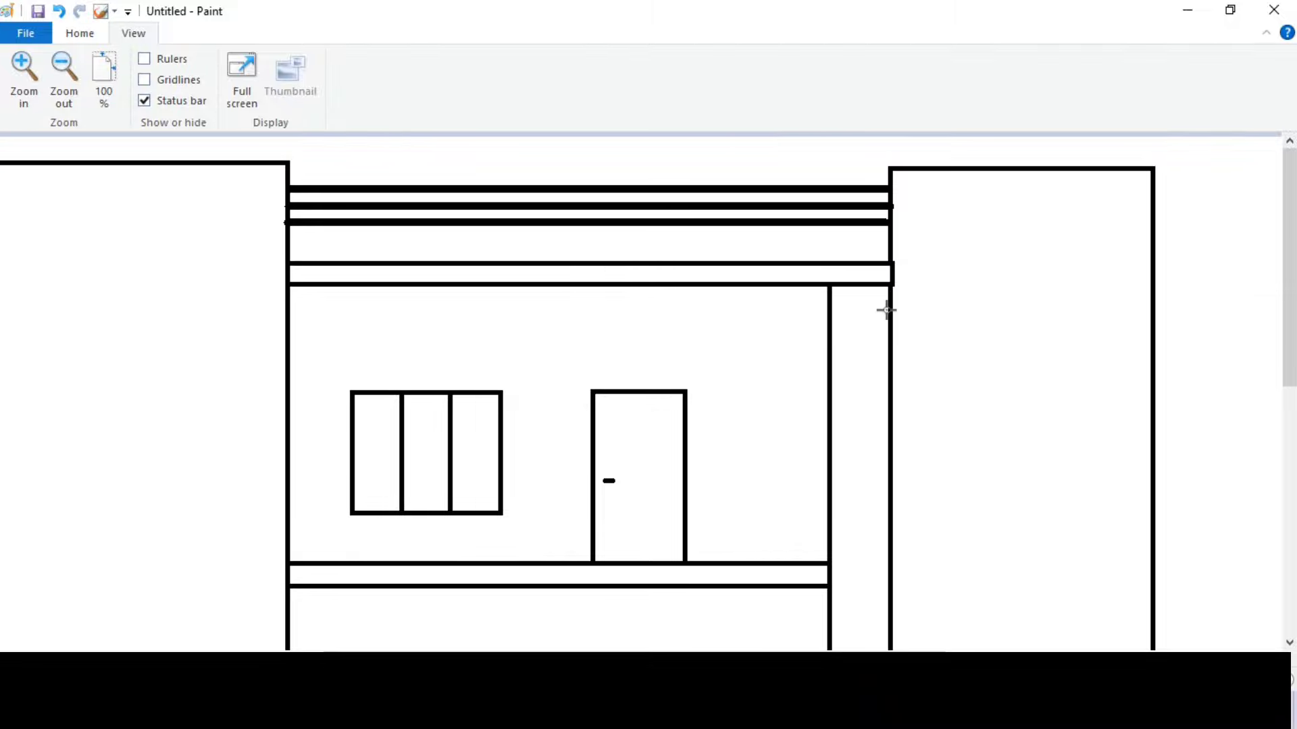
pyautogui.moveTo(290, 241); pyautogui.dragTo(890, 351)
pyautogui.moveTo(290, 257); pyautogui.dragTo(882, 352)
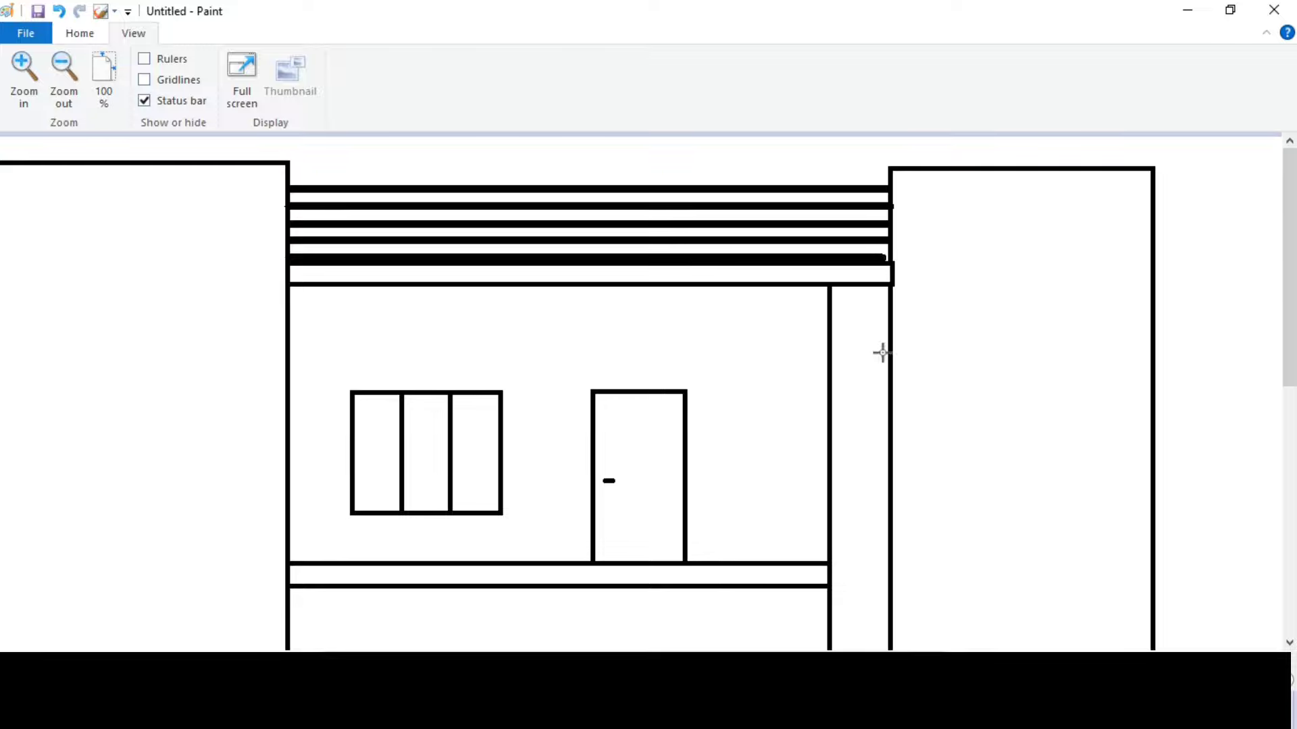
# Add four evenly spaced vertical posts across the rooftop railing.
pyautogui.moveTo(415, 185); pyautogui.dragTo(414, 257)
pyautogui.moveTo(552, 189); pyautogui.dragTo(553, 256)
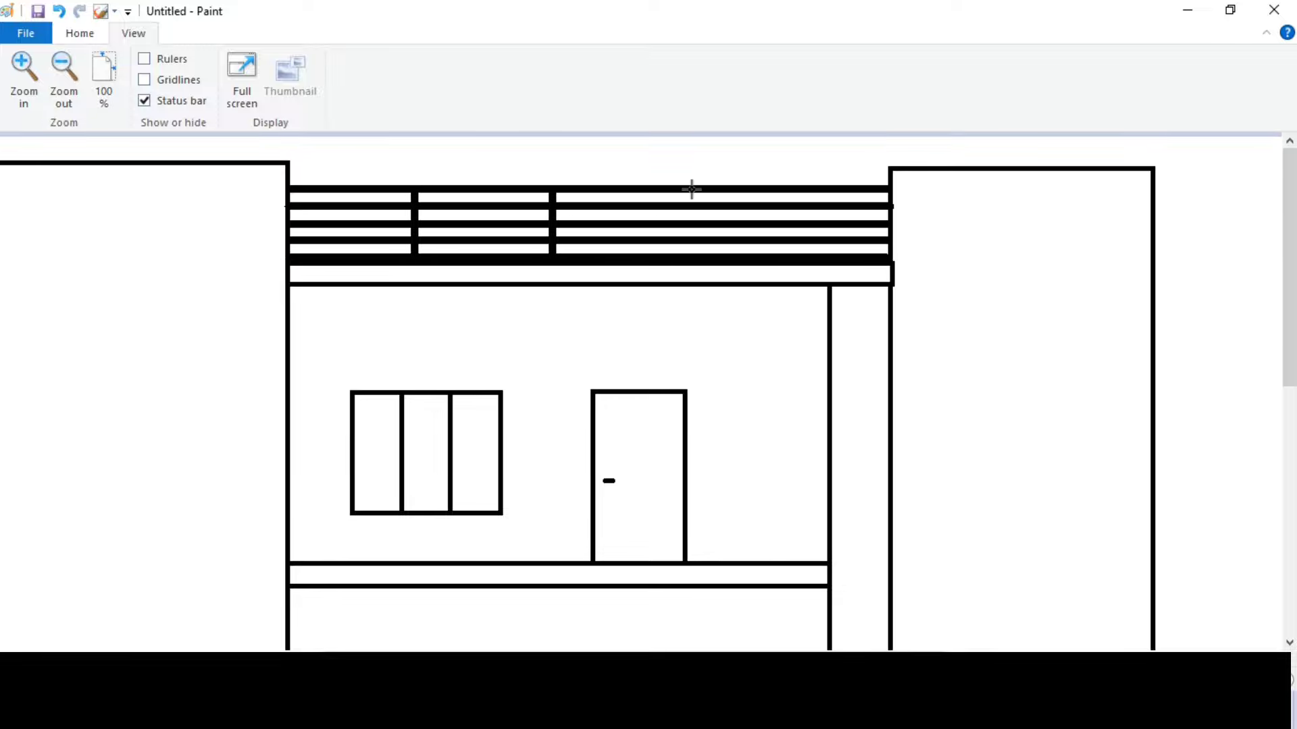
pyautogui.moveTo(690, 189); pyautogui.dragTo(689, 258)
pyautogui.moveTo(828, 190); pyautogui.dragTo(828, 258)
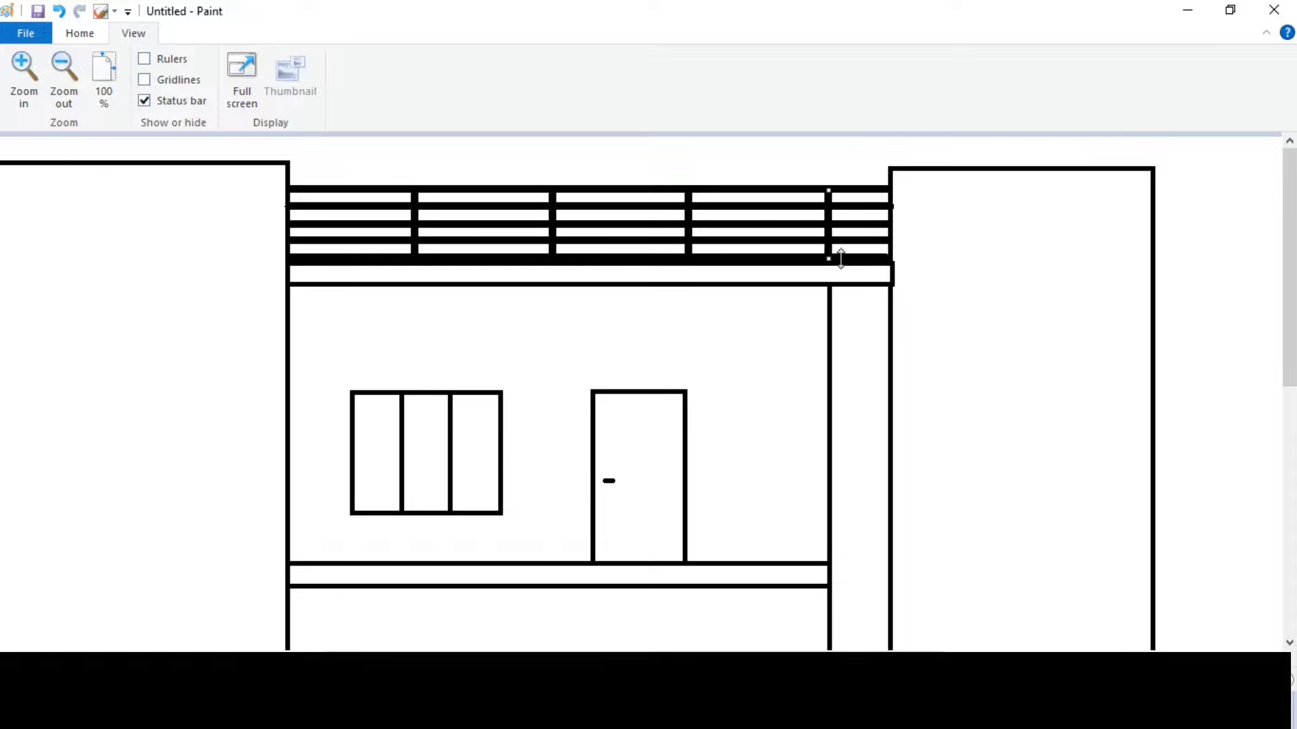
# Draw a window frame rectangle in the left block at top-floor level, using a thinner outline than the railing.
pyautogui.click(62, 91)
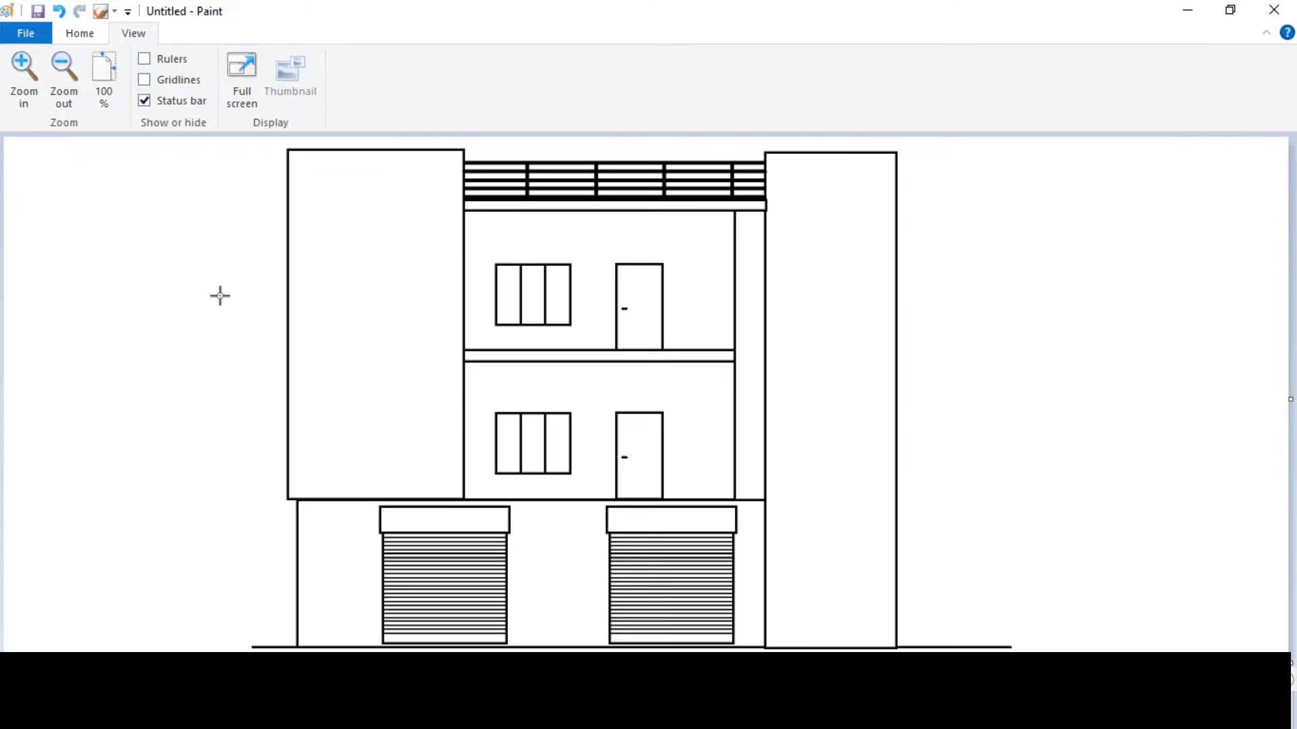
pyautogui.click(24, 68)
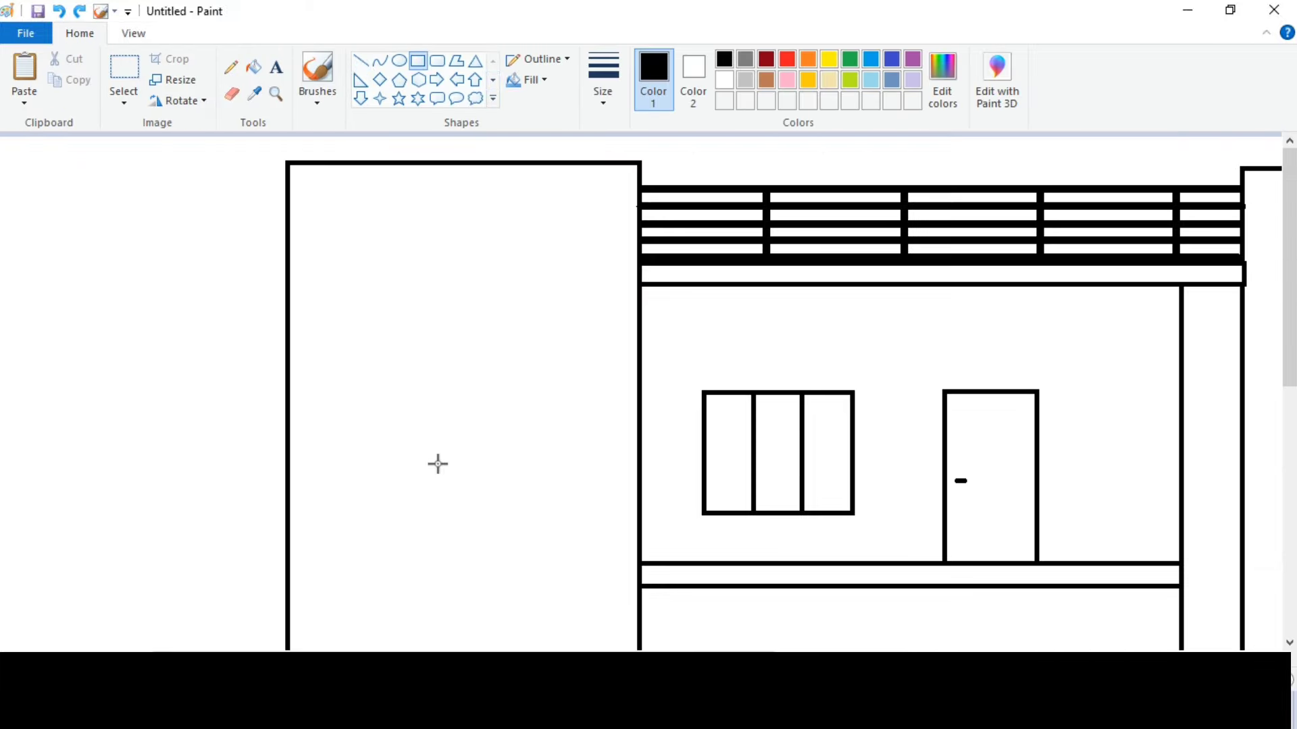
pyautogui.click(603, 78)
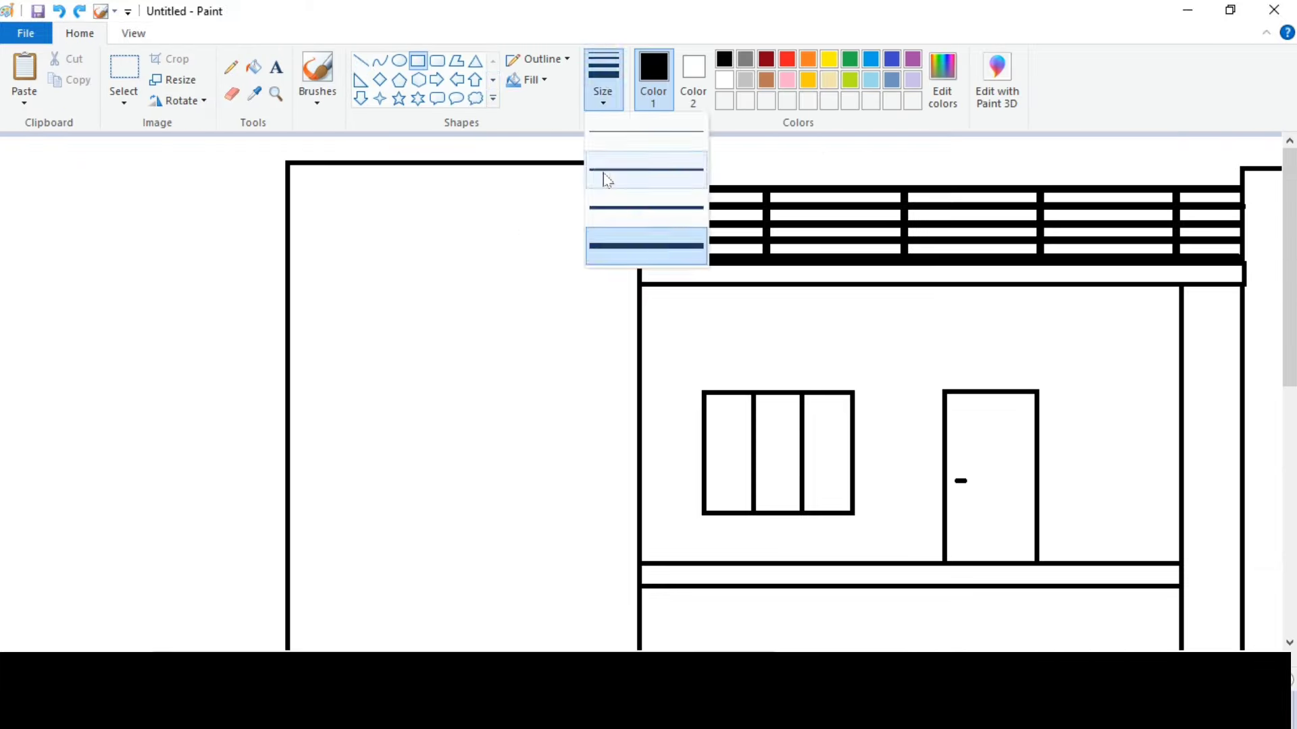
pyautogui.click(601, 179)
pyautogui.moveTo(369, 380)
pyautogui.mouseDown()
pyautogui.moveTo(457, 499)
pyautogui.moveTo(524, 527)
pyautogui.moveTo(547, 513)
pyautogui.mouseUp()
# Split the left block's window into three panes with two vertical lines and thicken its left and top edges.
pyautogui.scroll(-2, 482, 459)
pyautogui.click(361, 61)
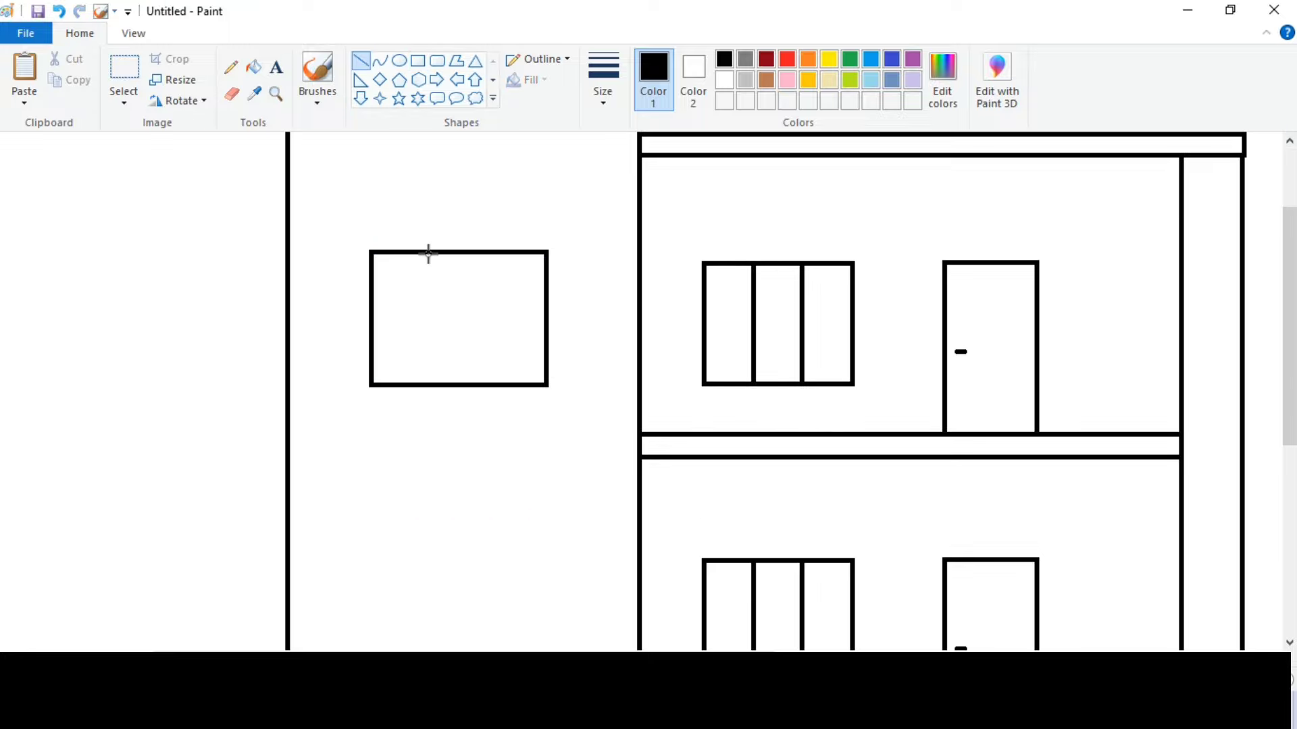
pyautogui.moveTo(429, 252); pyautogui.dragTo(429, 384)
pyautogui.moveTo(493, 252)
pyautogui.mouseDown()
pyautogui.moveTo(524, 350)
pyautogui.moveTo(492, 384)
pyautogui.mouseUp()
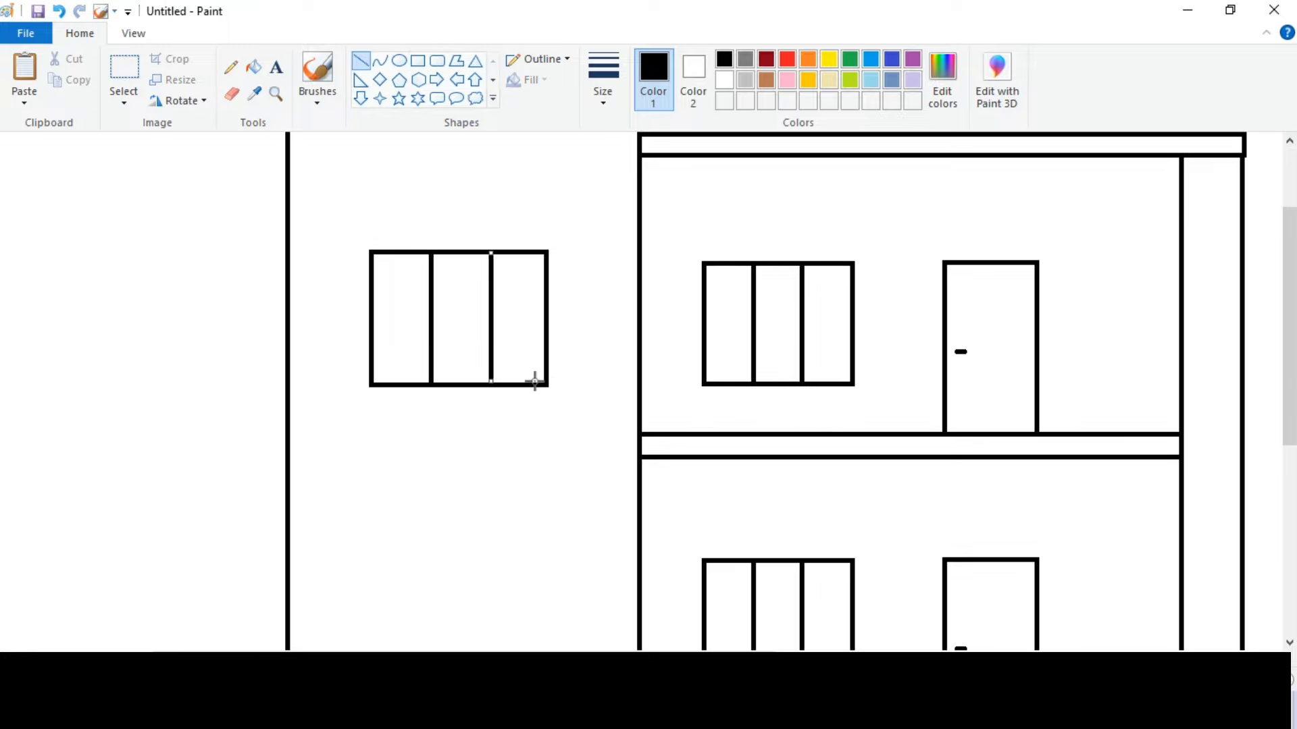
pyautogui.moveTo(374, 260); pyautogui.dragTo(373, 385)
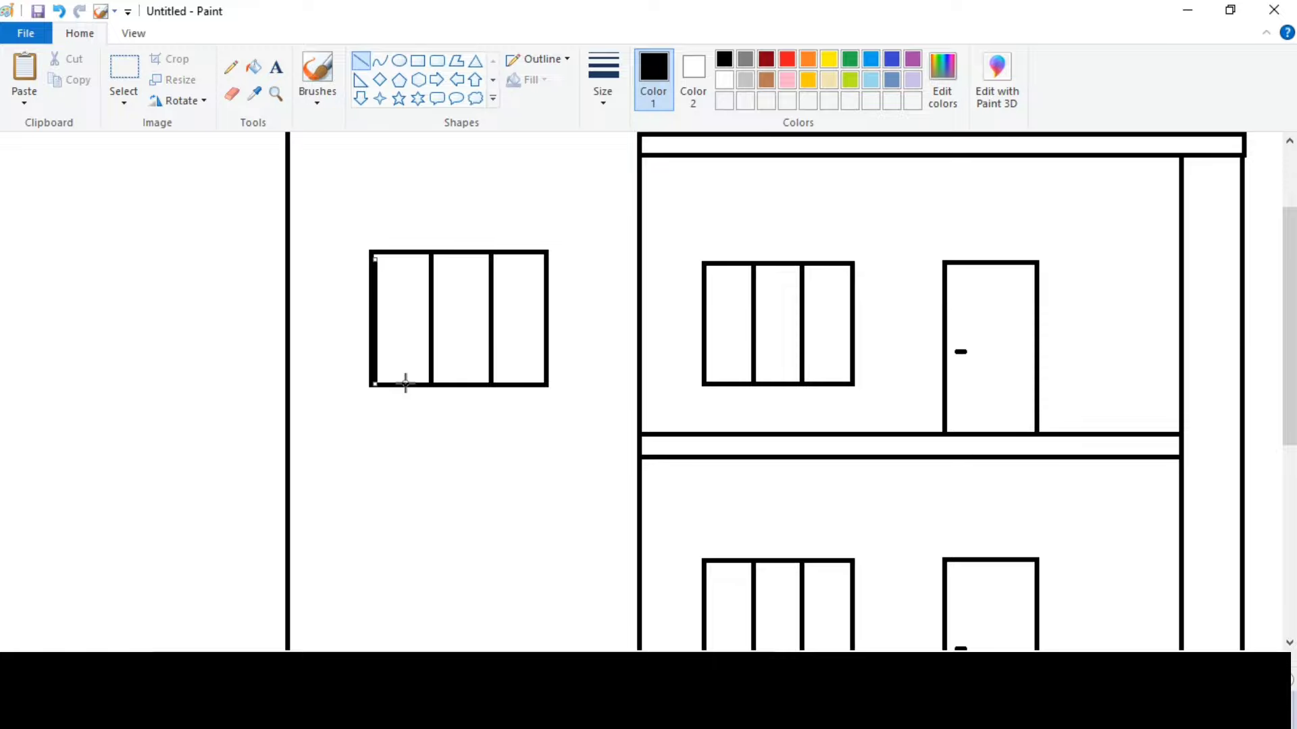
pyautogui.moveTo(371, 255); pyautogui.dragTo(546, 255)
# Copy the left block's three-pane window and place the duplicate directly below it, level with the lower upper-storey window.
pyautogui.click(125, 69)
pyautogui.moveTo(349, 233); pyautogui.dragTo(563, 406)
pyautogui.rightClick(501, 301)
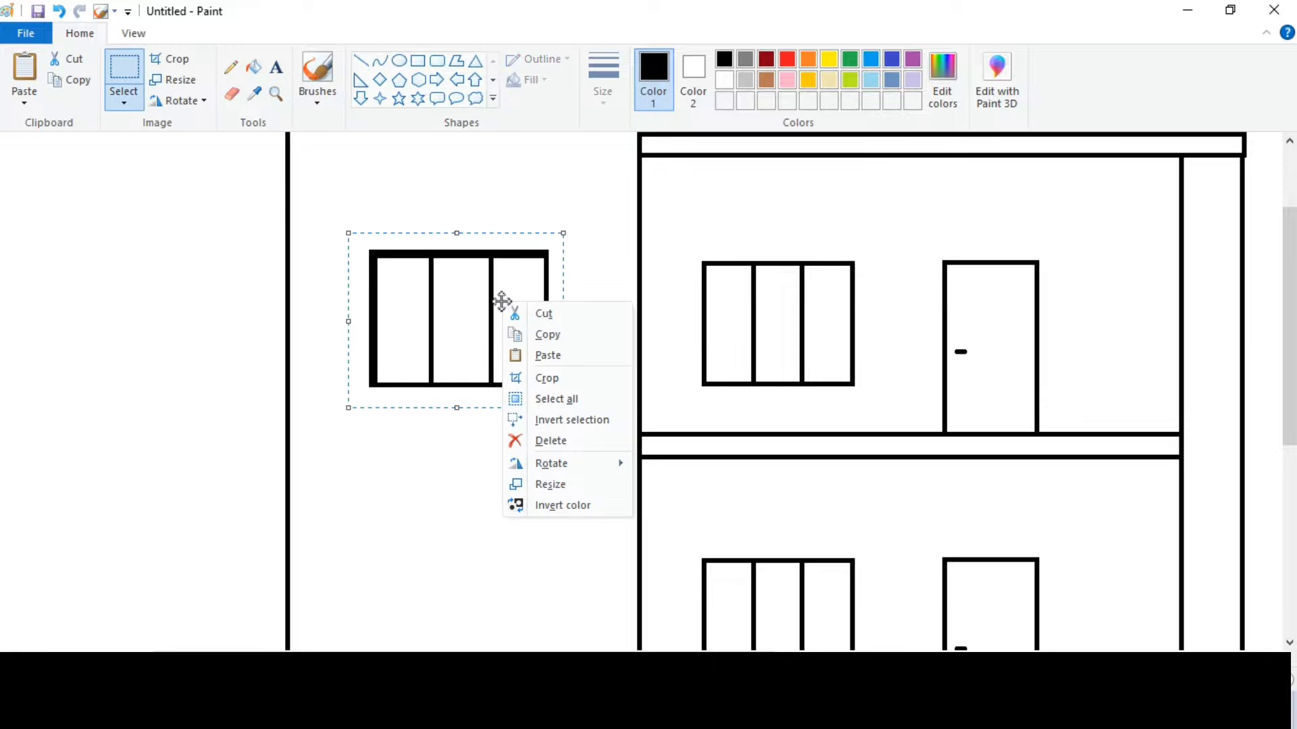
pyautogui.click(540, 333)
pyautogui.rightClick(197, 257)
pyautogui.click(229, 311)
pyautogui.moveTo(126, 220); pyautogui.dragTo(475, 323)
pyautogui.press('Down')
pyautogui.press('Down')
pyautogui.press('Down')
pyautogui.press('Down')
pyautogui.press('Down')
pyautogui.press('Down')
pyautogui.press('Down')
pyautogui.press('Down')
pyautogui.press('Down')
pyautogui.press('Down')
pyautogui.press('Down')
pyautogui.press('Down')
pyautogui.press('Down')
pyautogui.press('Down')
pyautogui.press('Down')
pyautogui.press('Down')
pyautogui.press('Down')
pyautogui.press('Down')
pyautogui.press('Down')
pyautogui.press('Down')
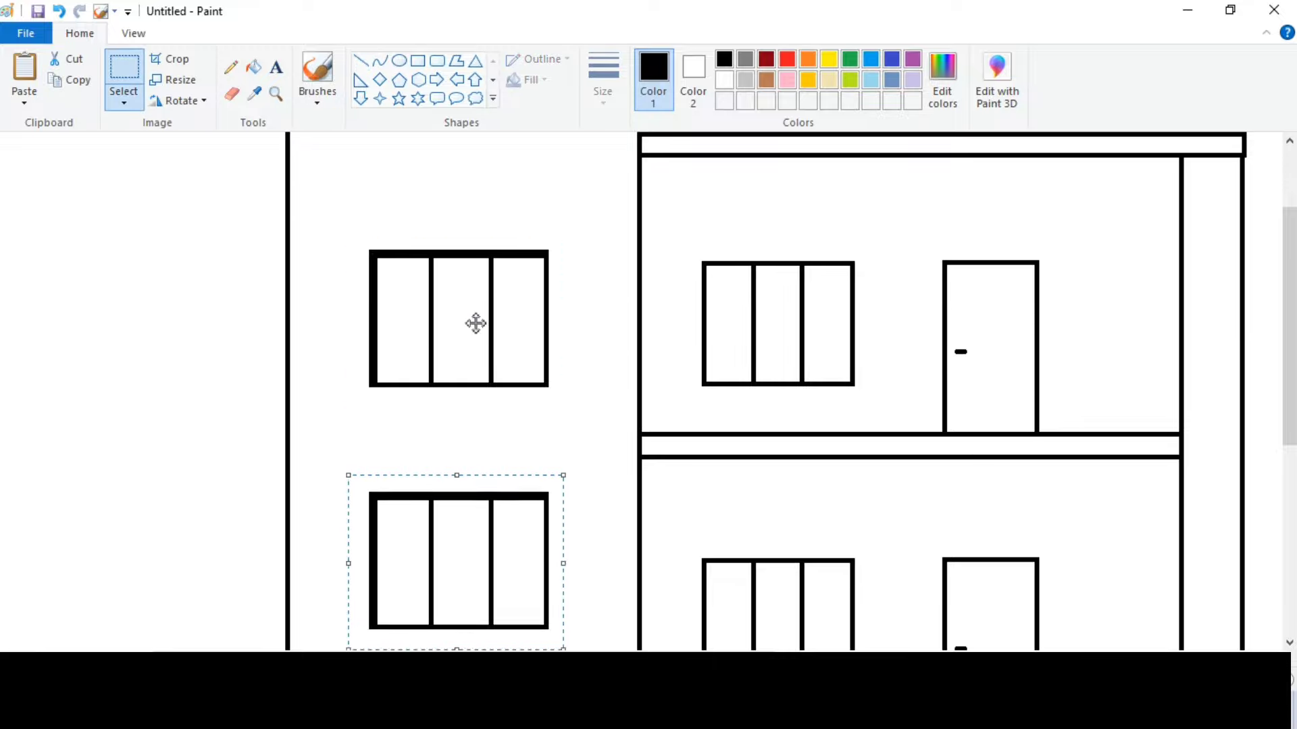
pyautogui.scroll(-3, 475, 323)
pyautogui.press('Down')
pyautogui.press('Down')
pyautogui.press('Down')
pyautogui.press('Down')
pyautogui.press('Down')
pyautogui.press('Down')
pyautogui.press('Down')
pyautogui.press('Down')
pyautogui.click(424, 317)
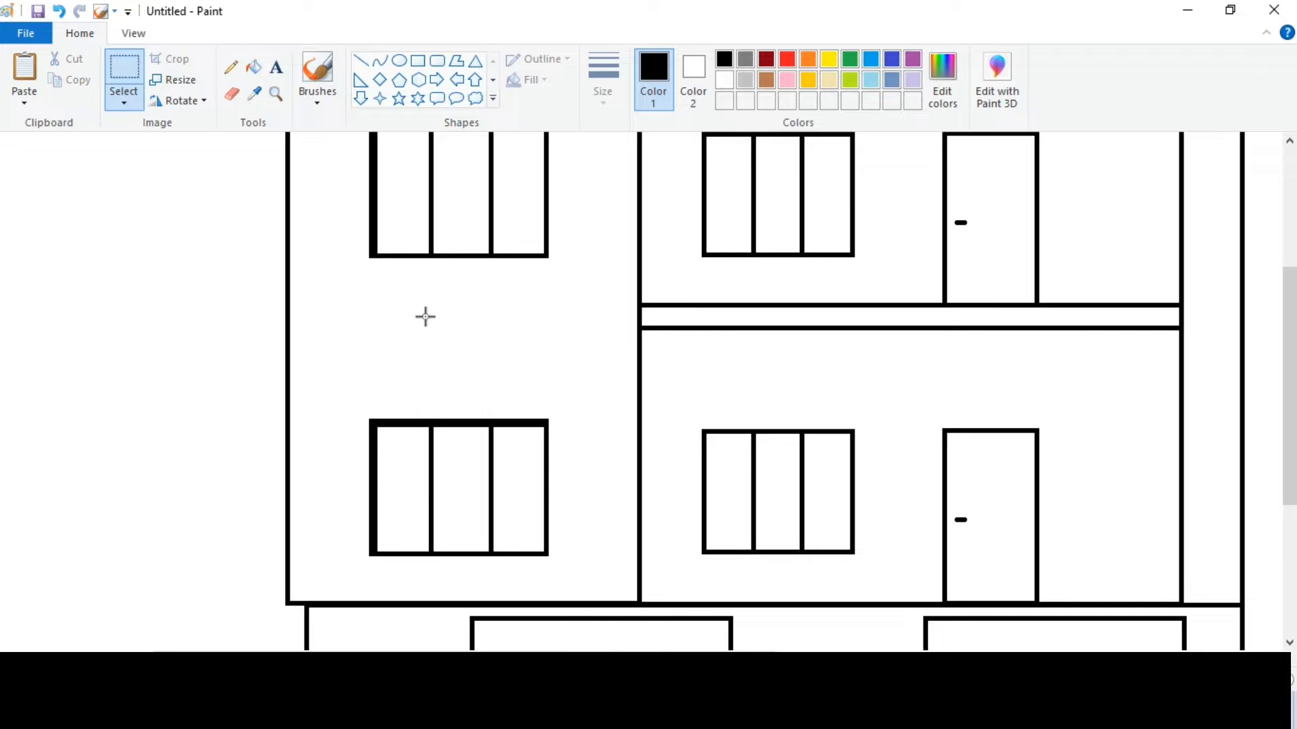
# Draw slim horizontal cap rectangles along the tops of the left block and the tower.
pyautogui.scroll(3, 424, 317)
pyautogui.click(418, 60)
pyautogui.moveTo(282, 144); pyautogui.dragTo(642, 164)
pyautogui.click(504, 611)
pyautogui.moveTo(500, 656); pyautogui.dragTo(743, 656)
pyautogui.moveTo(736, 150); pyautogui.dragTo(1003, 168)
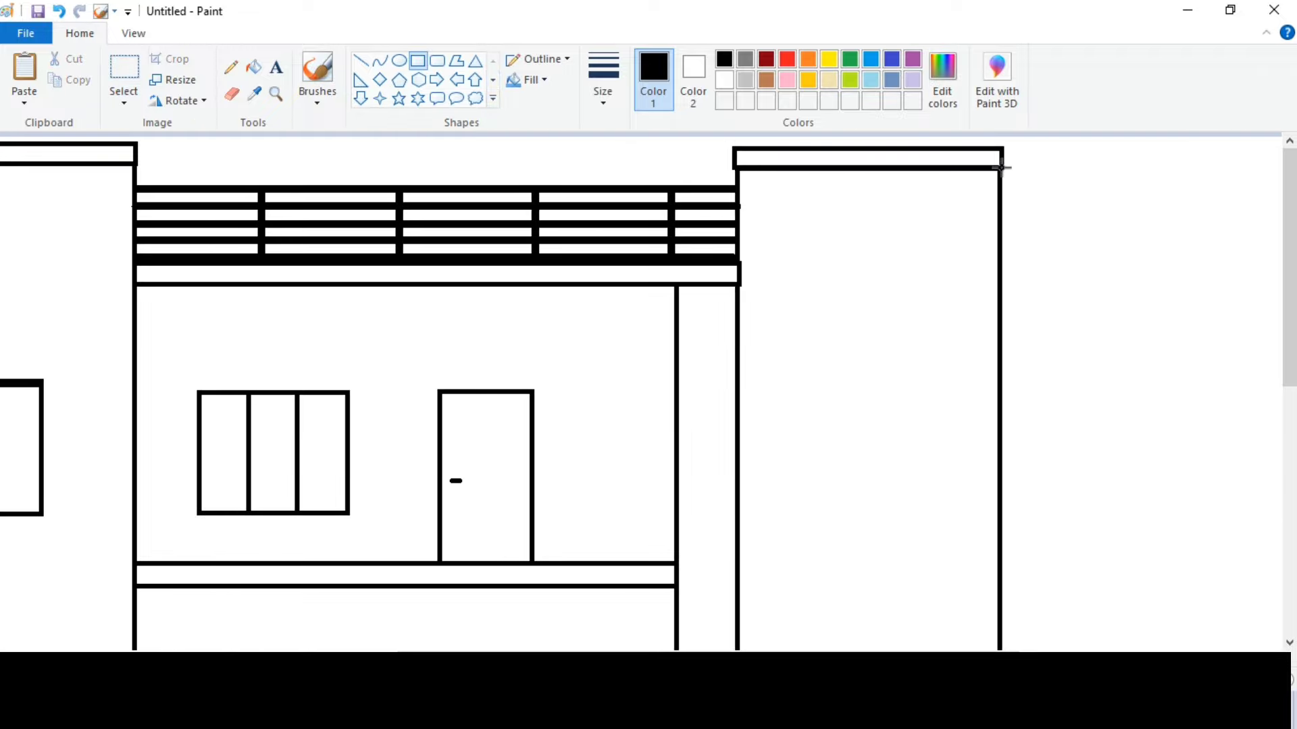
pyautogui.click(1056, 185)
# Add inner recess lines to the top-floor balcony: a short corner diagonal, a line under the roof slab and a vertical line along the left wall.
pyautogui.click(361, 60)
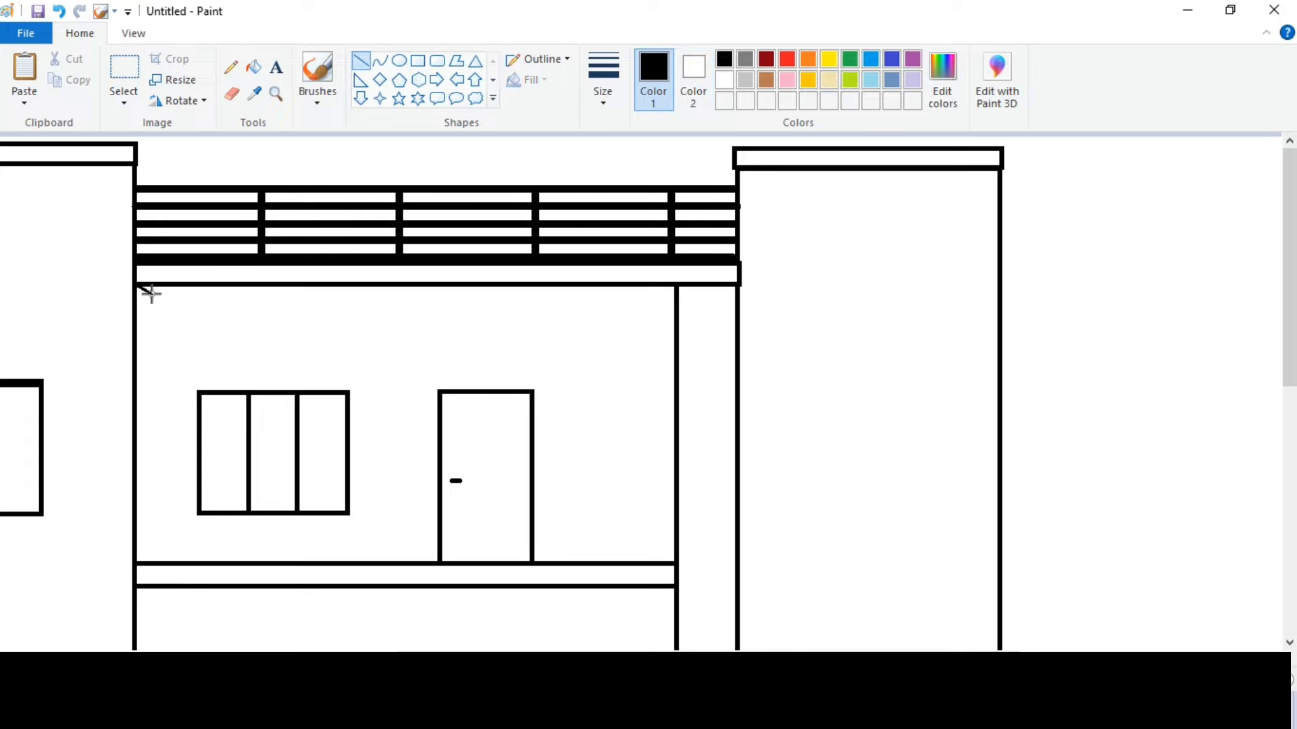
pyautogui.moveTo(152, 301)
pyautogui.mouseDown()
pyautogui.moveTo(674, 302)
pyautogui.moveTo(154, 539)
pyautogui.mouseUp()
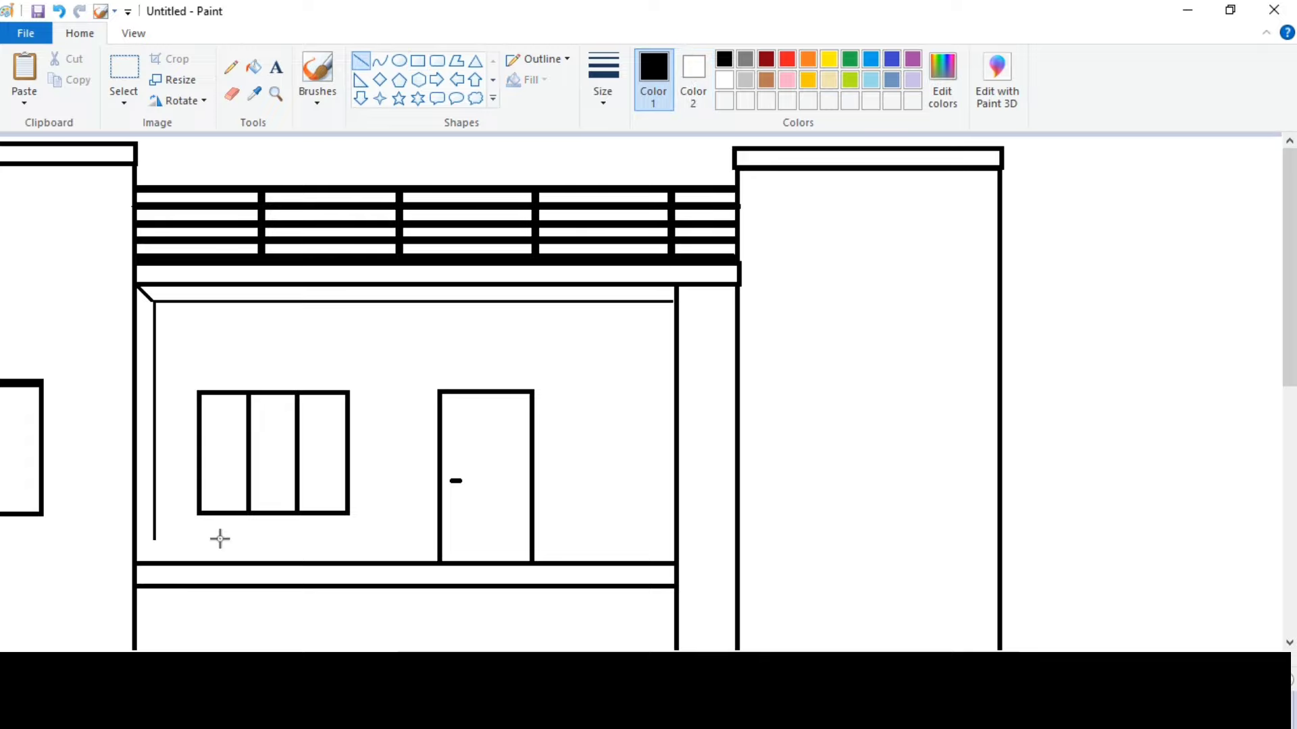
pyautogui.moveTo(221, 563); pyautogui.dragTo(222, 561)
# Repeat the recess lines on the floor below, with a corner diagonal, a line under the slab and a vertical line down to the base.
pyautogui.scroll(-4, 256, 505)
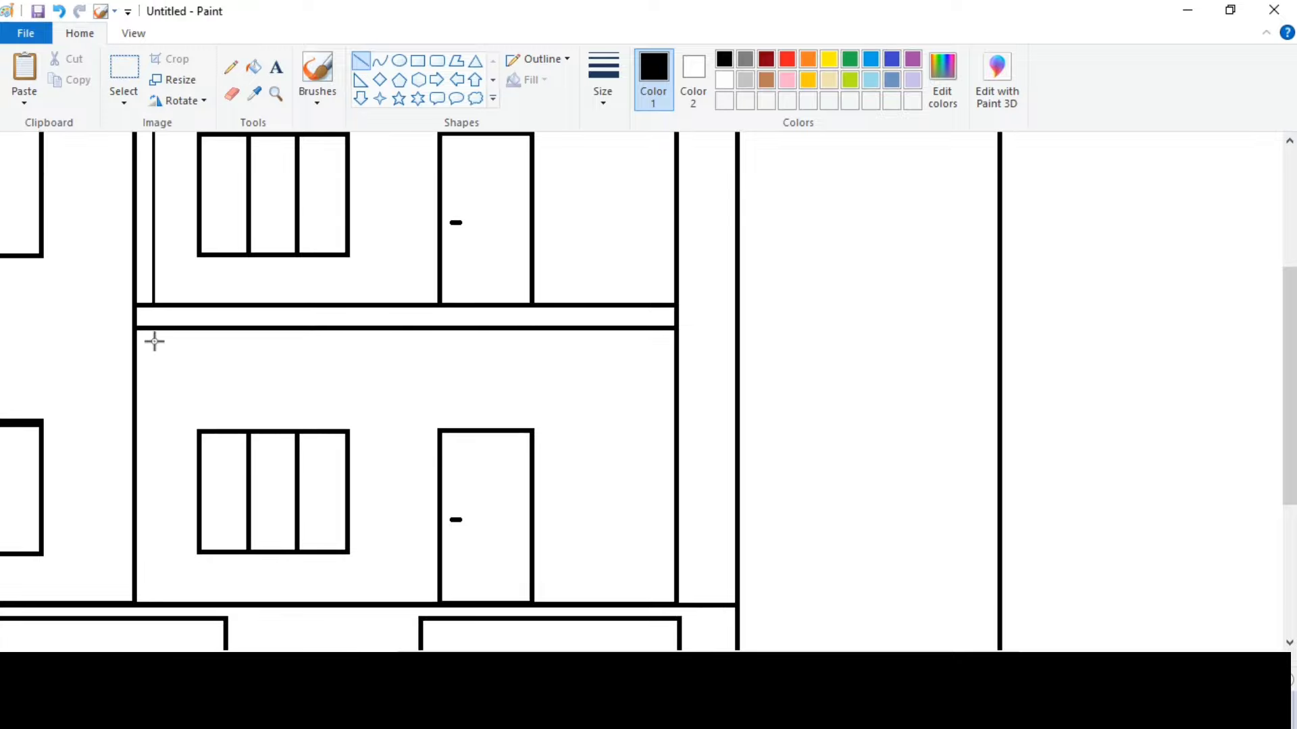
pyautogui.moveTo(154, 341); pyautogui.dragTo(209, 597)
pyautogui.moveTo(154, 343); pyautogui.dragTo(673, 345)
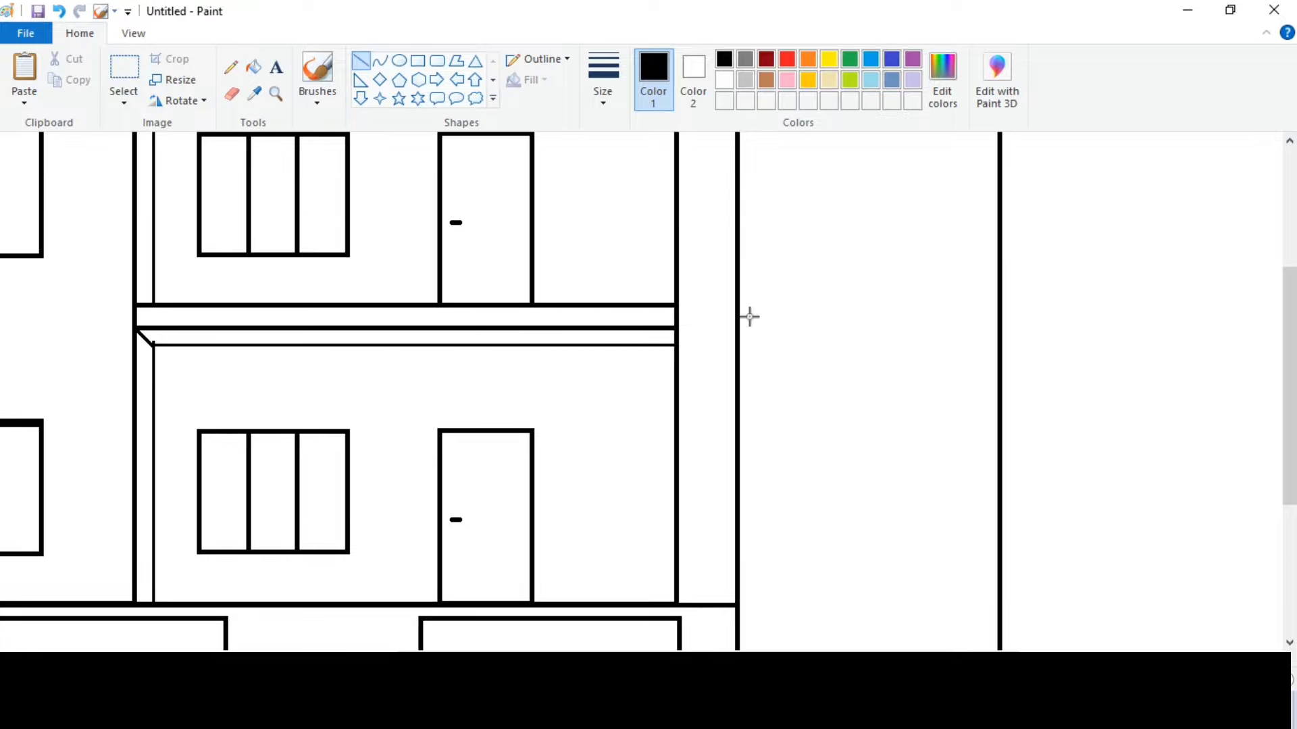
pyautogui.click(232, 94)
# Draw a tall narrow window in the tower's upper storeys and divide it into three panes with two horizontal lines.
pyautogui.click(133, 34)
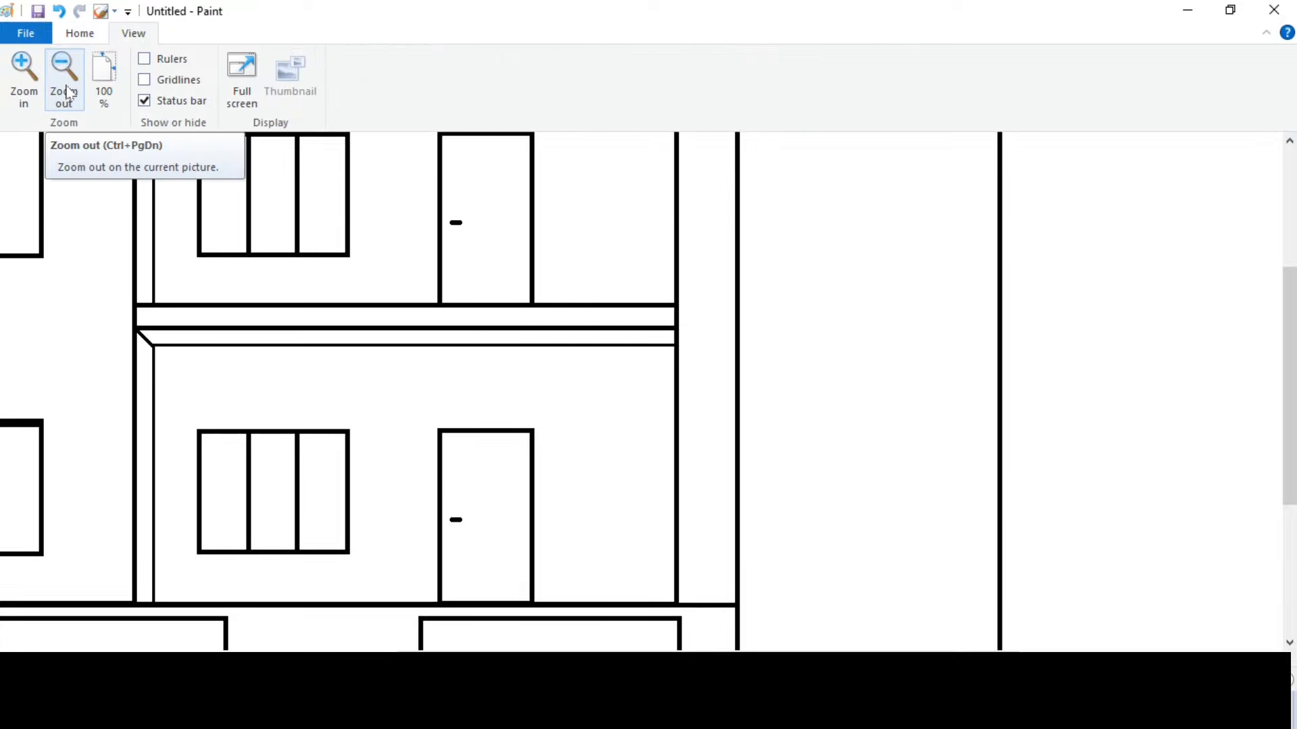
pyautogui.click(65, 88)
pyautogui.click(79, 33)
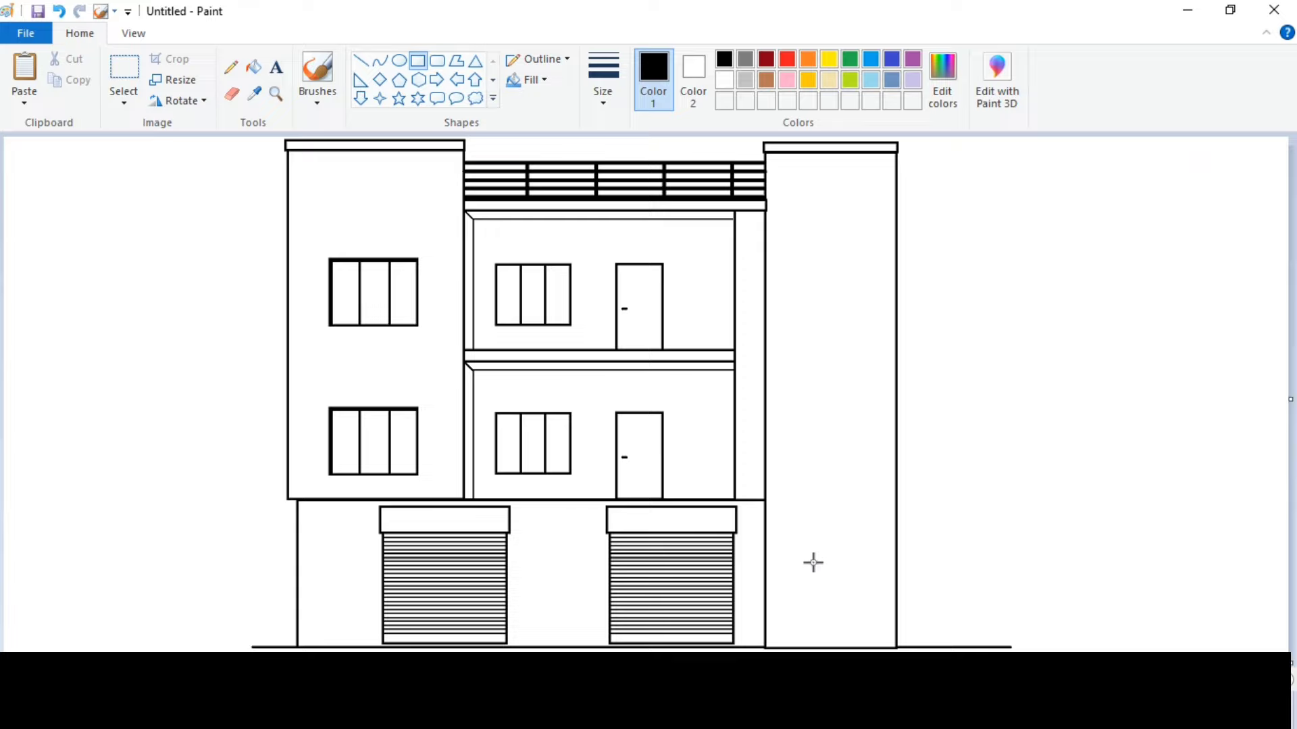
pyautogui.moveTo(795, 208); pyautogui.dragTo(842, 498)
pyautogui.click(603, 81)
pyautogui.click(635, 237)
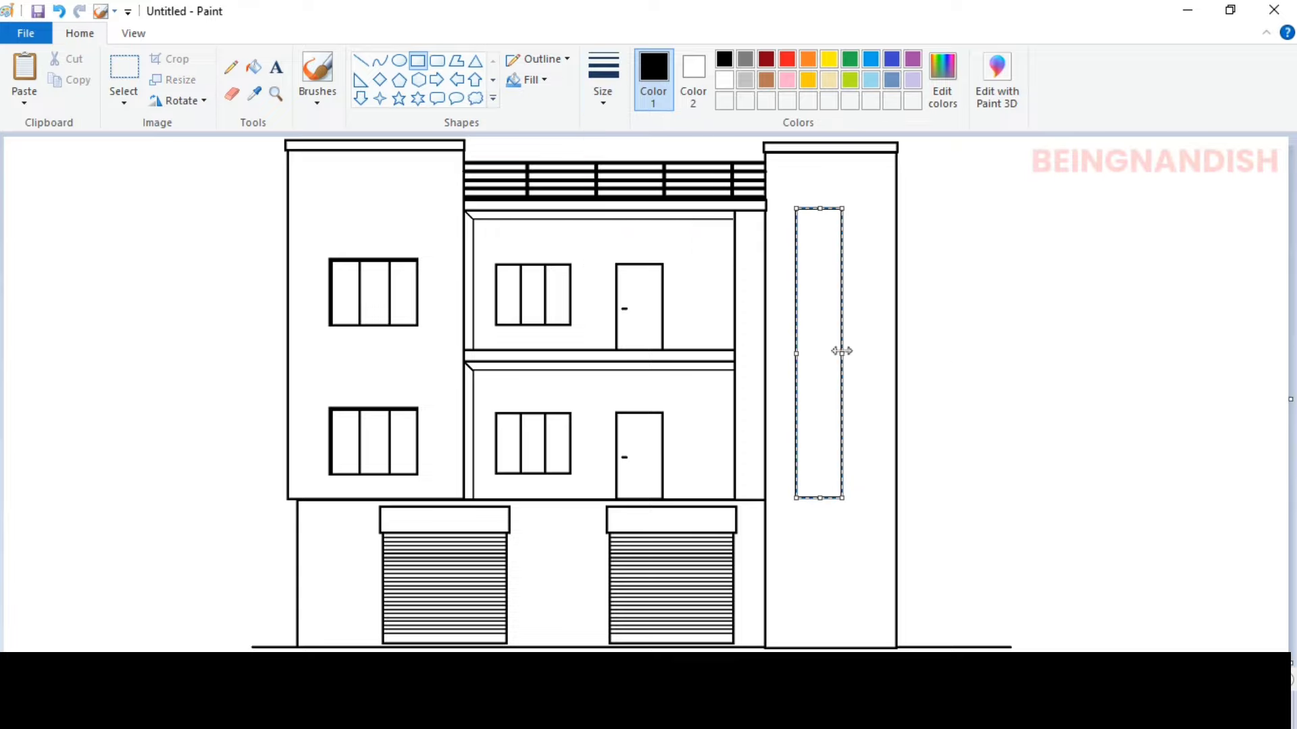
pyautogui.moveTo(842, 351); pyautogui.dragTo(836, 351)
pyautogui.click(360, 61)
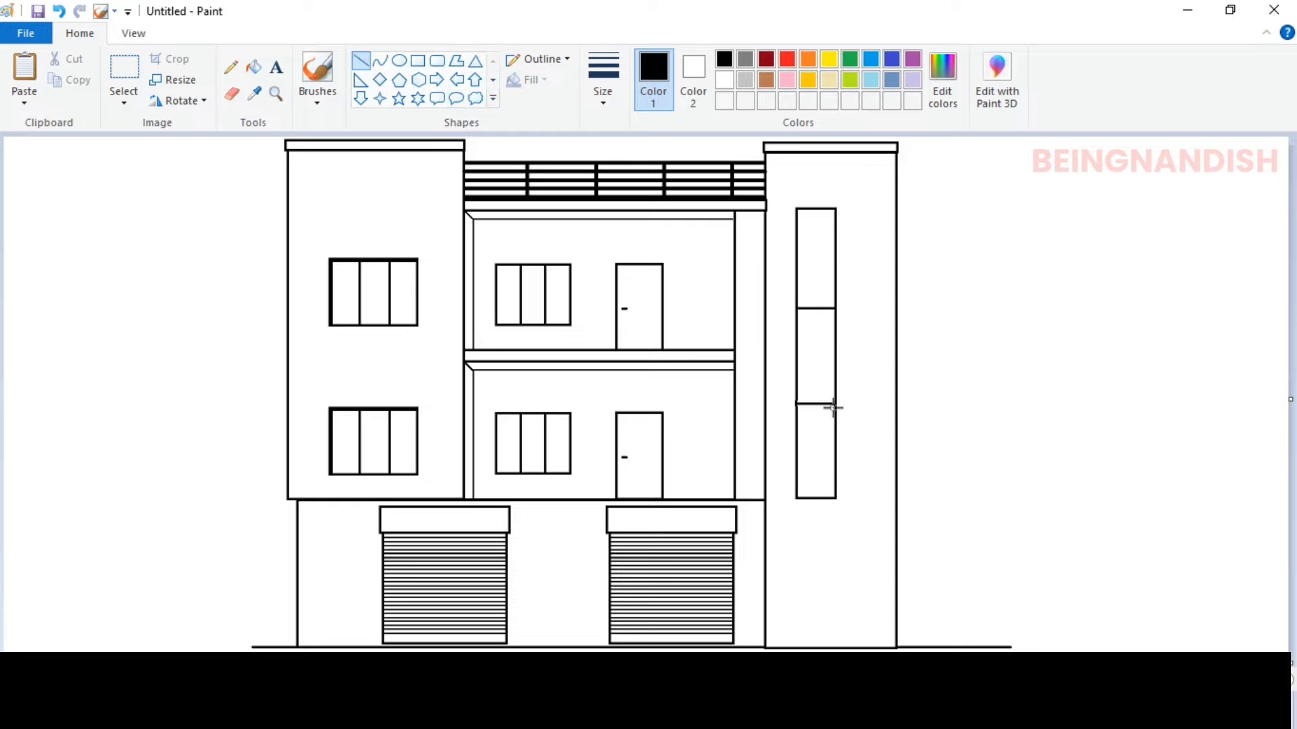
pyautogui.moveTo(833, 408); pyautogui.dragTo(835, 404)
# Draw a double door at the base of the tower, lowering its top edge and splitting it with a central vertical line.
pyautogui.click(418, 61)
pyautogui.moveTo(774, 537); pyautogui.dragTo(887, 645)
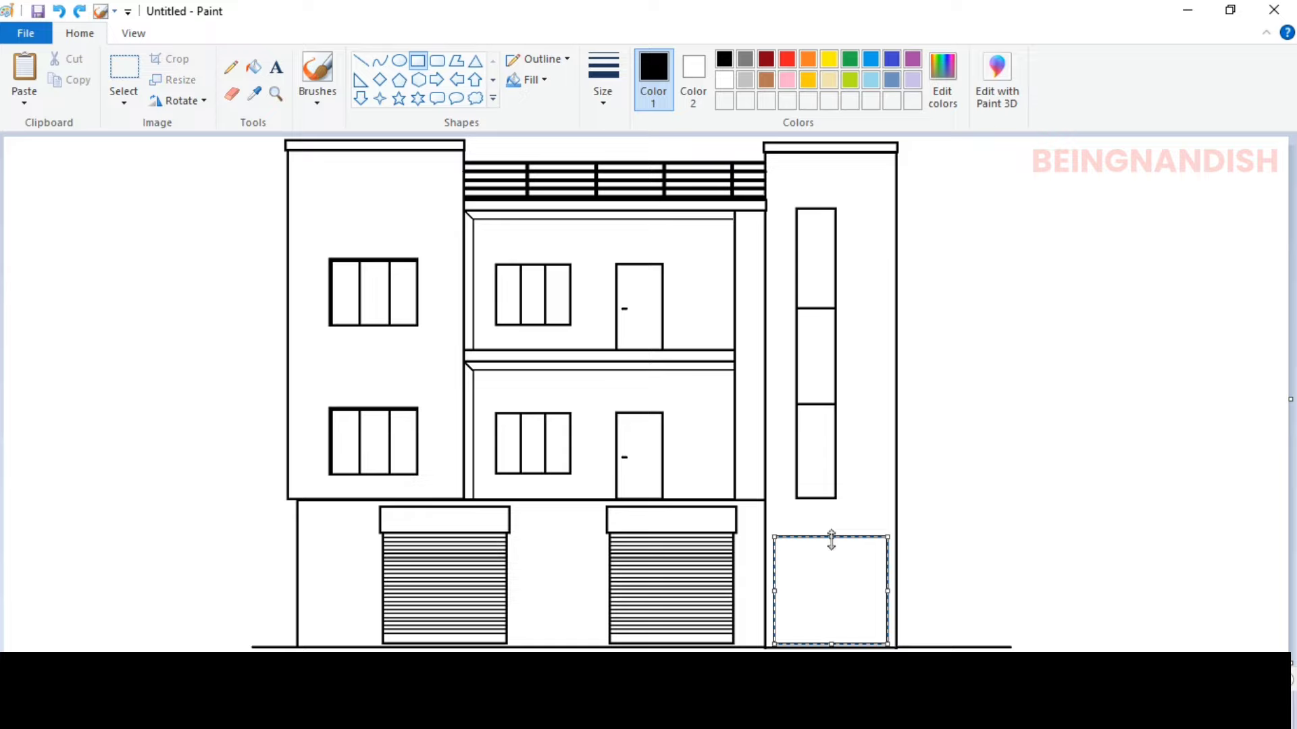
pyautogui.moveTo(831, 537); pyautogui.dragTo(833, 643)
pyautogui.click(932, 529)
pyautogui.click(361, 60)
pyautogui.click(975, 535)
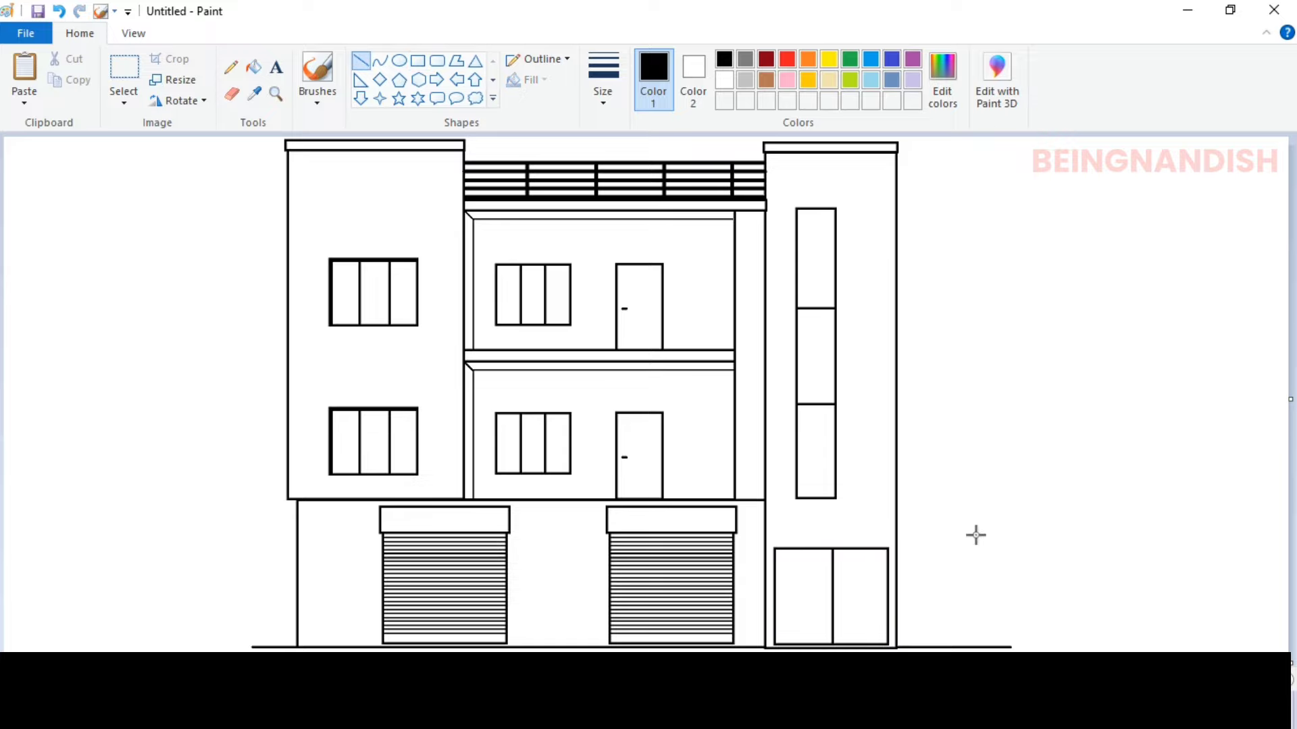
# Draw a horizontal canopy slab above the double door, extending slightly past the tower's outer edge.
pyautogui.click(418, 61)
pyautogui.moveTo(765, 519); pyautogui.dragTo(903, 540)
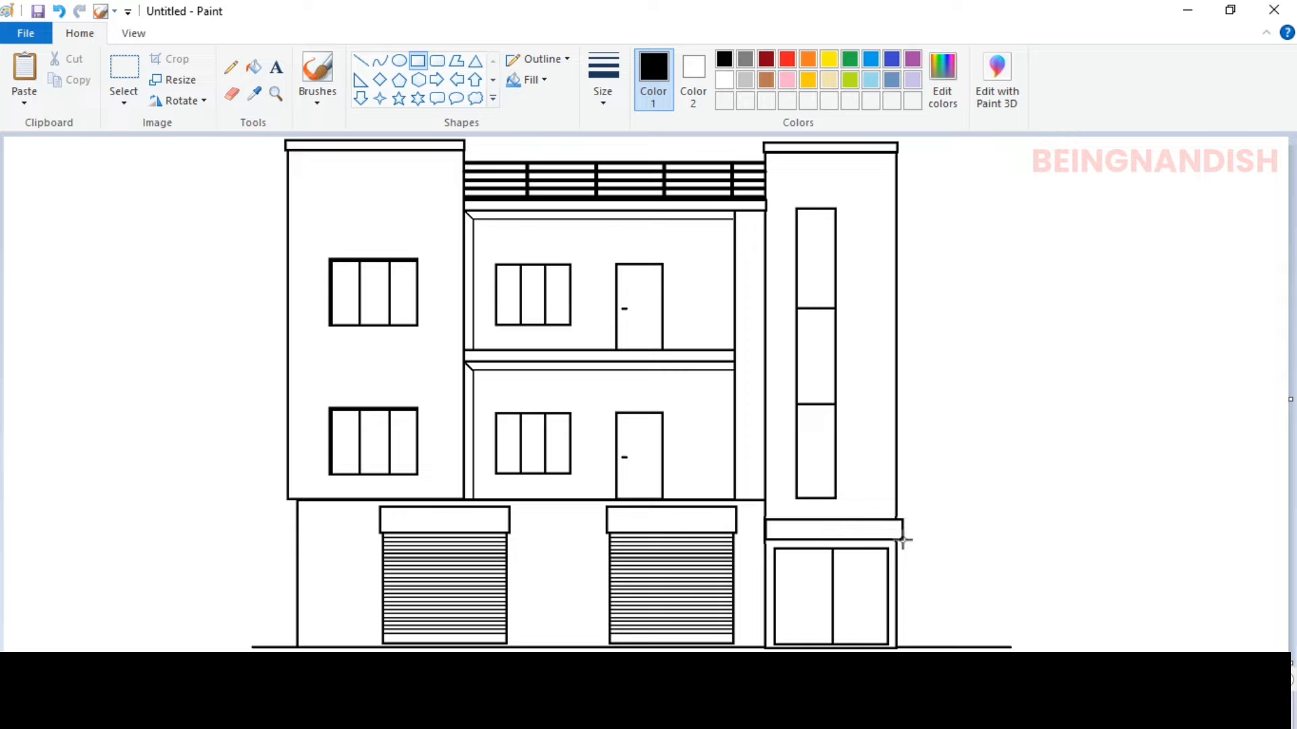
pyautogui.click(1013, 525)
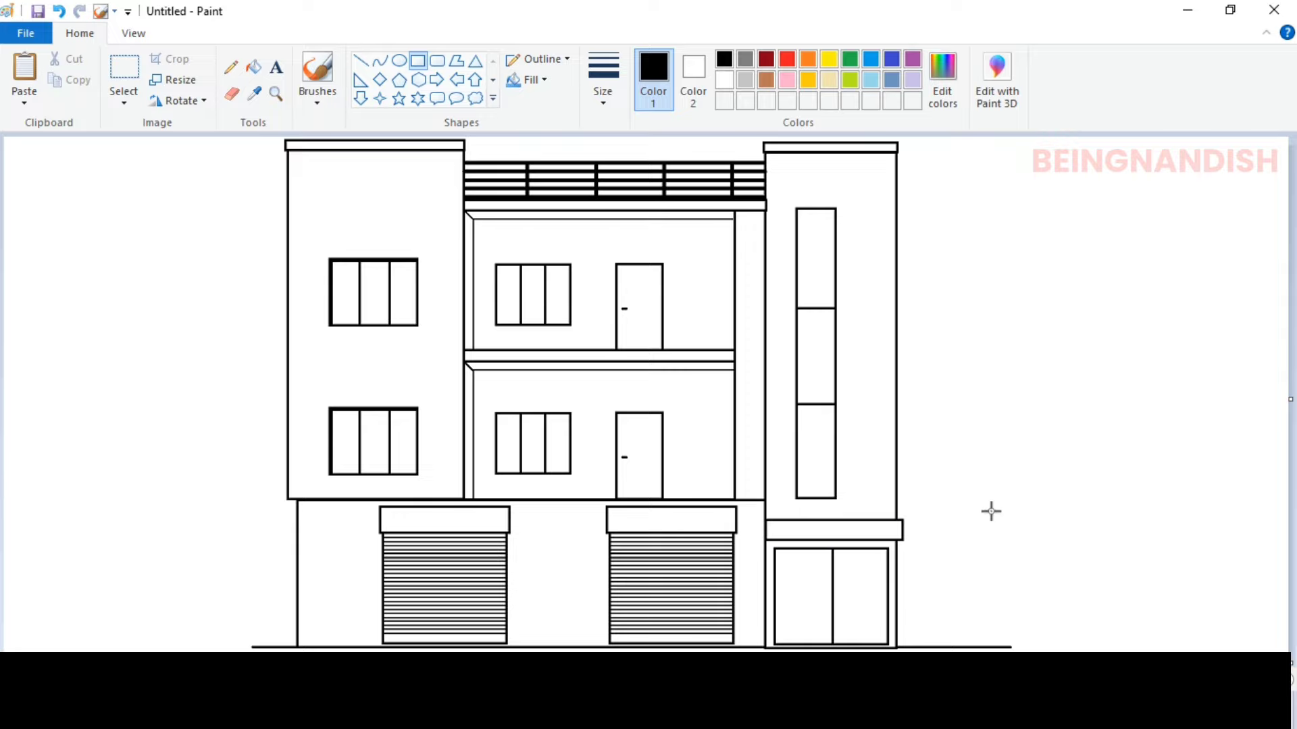
# Draw a wall block beside the tower on the top floor and place a small rectangular window in it.
pyautogui.moveTo(697, 210); pyautogui.dragTo(765, 350)
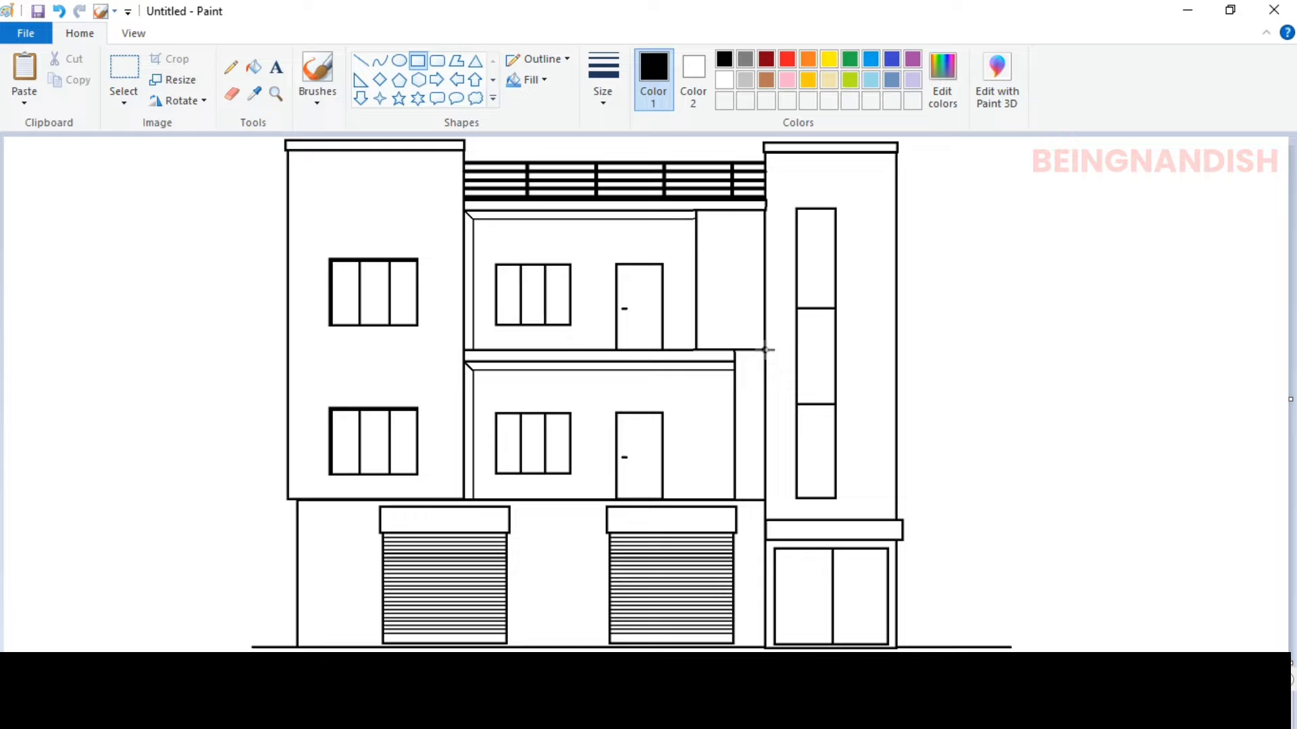
pyautogui.click(854, 328)
pyautogui.moveTo(714, 241); pyautogui.dragTo(749, 298)
pyautogui.click(802, 284)
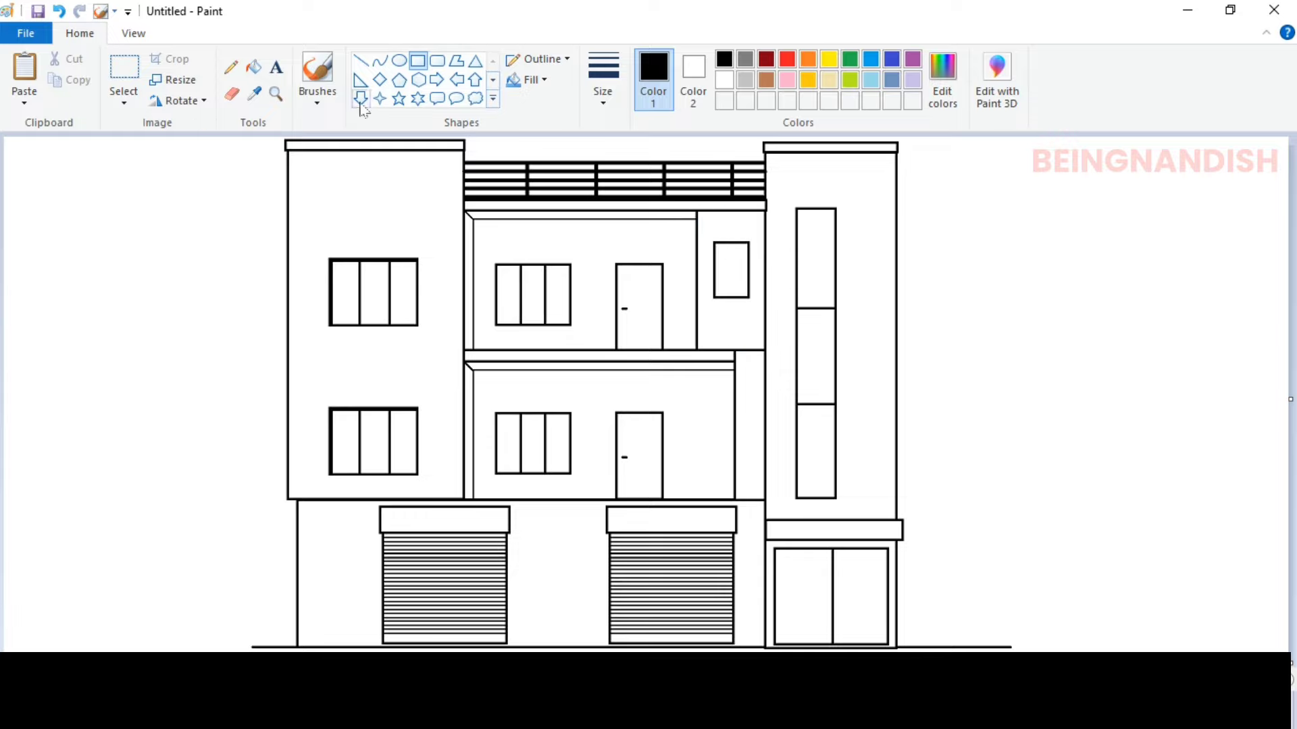
# Draw a parapet strip along the top-floor balcony between the left block and the new wall block, and erase the strip's end edge.
pyautogui.moveTo(463, 334)
pyautogui.mouseDown()
pyautogui.moveTo(736, 351)
pyautogui.moveTo(697, 350)
pyautogui.mouseUp()
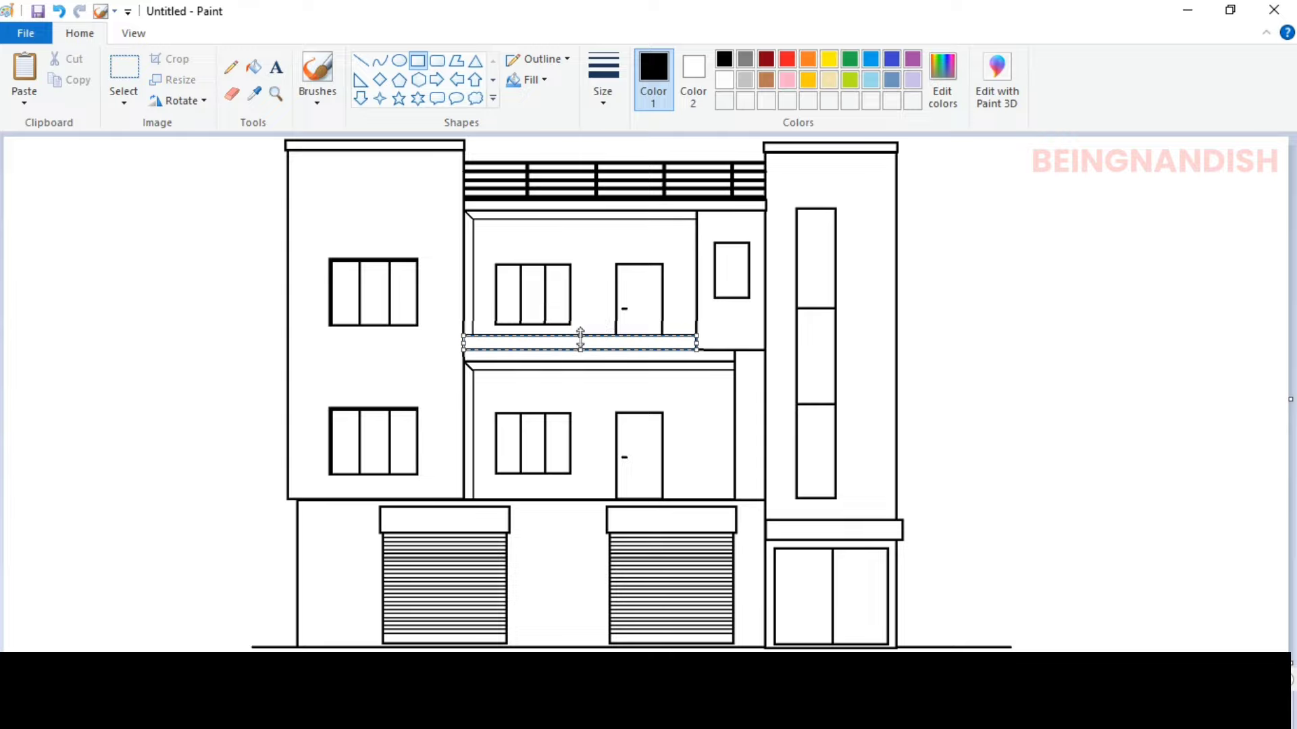
pyautogui.click(741, 311)
pyautogui.click(133, 33)
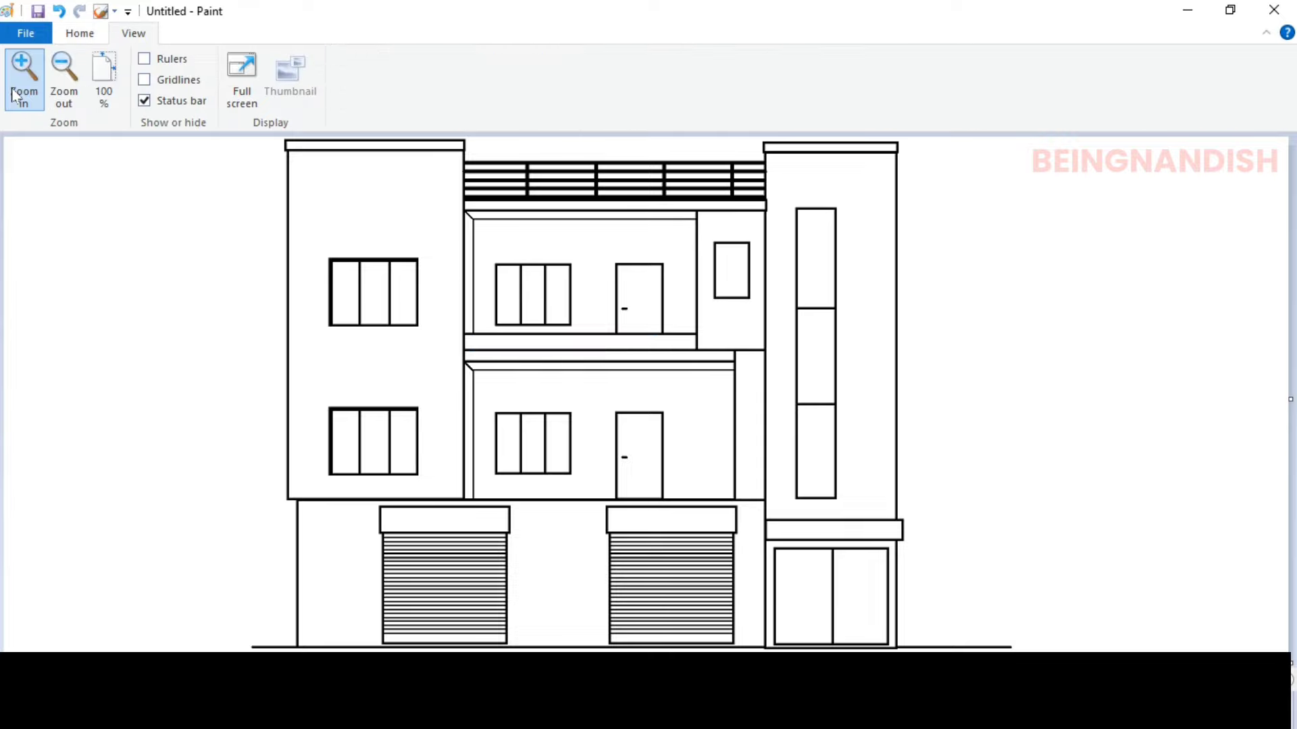
pyautogui.click(25, 66)
pyautogui.click(80, 33)
pyautogui.click(232, 94)
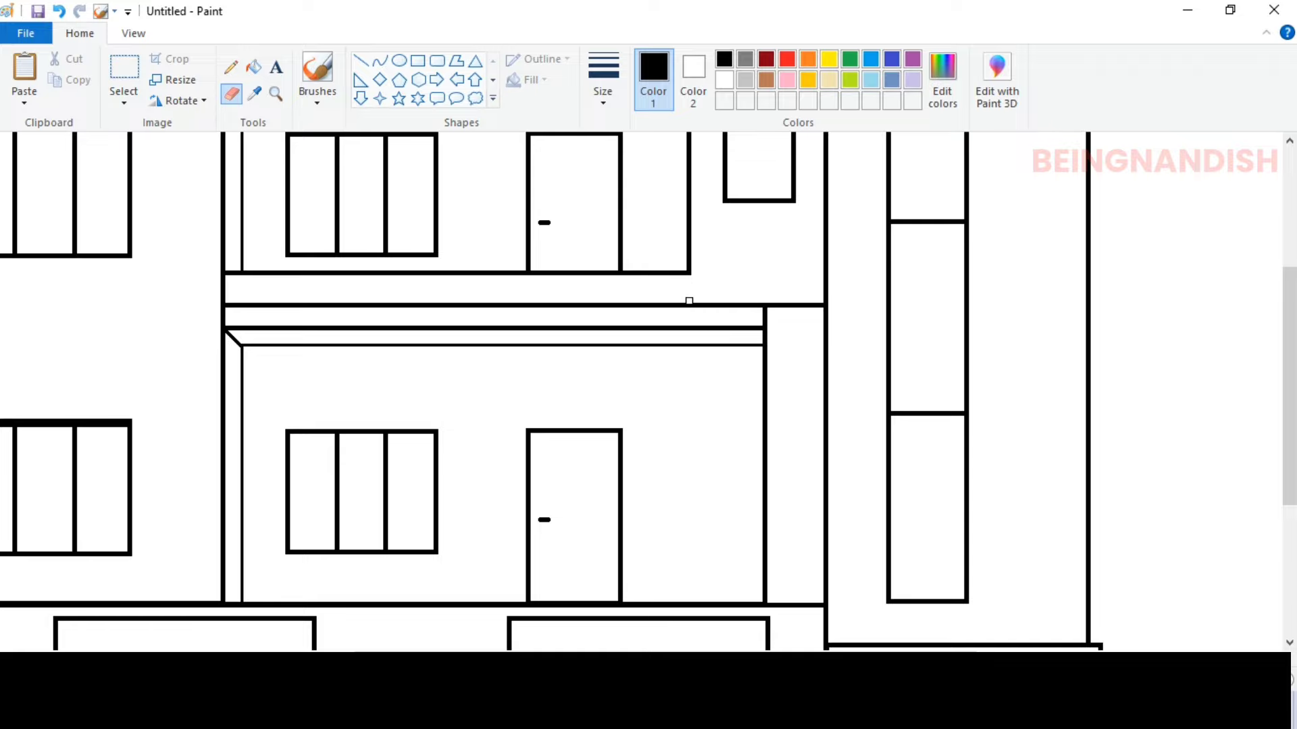
pyautogui.scroll(4, 689, 301)
pyautogui.scroll(-4, 701, 281)
pyautogui.click(133, 33)
pyautogui.click(63, 74)
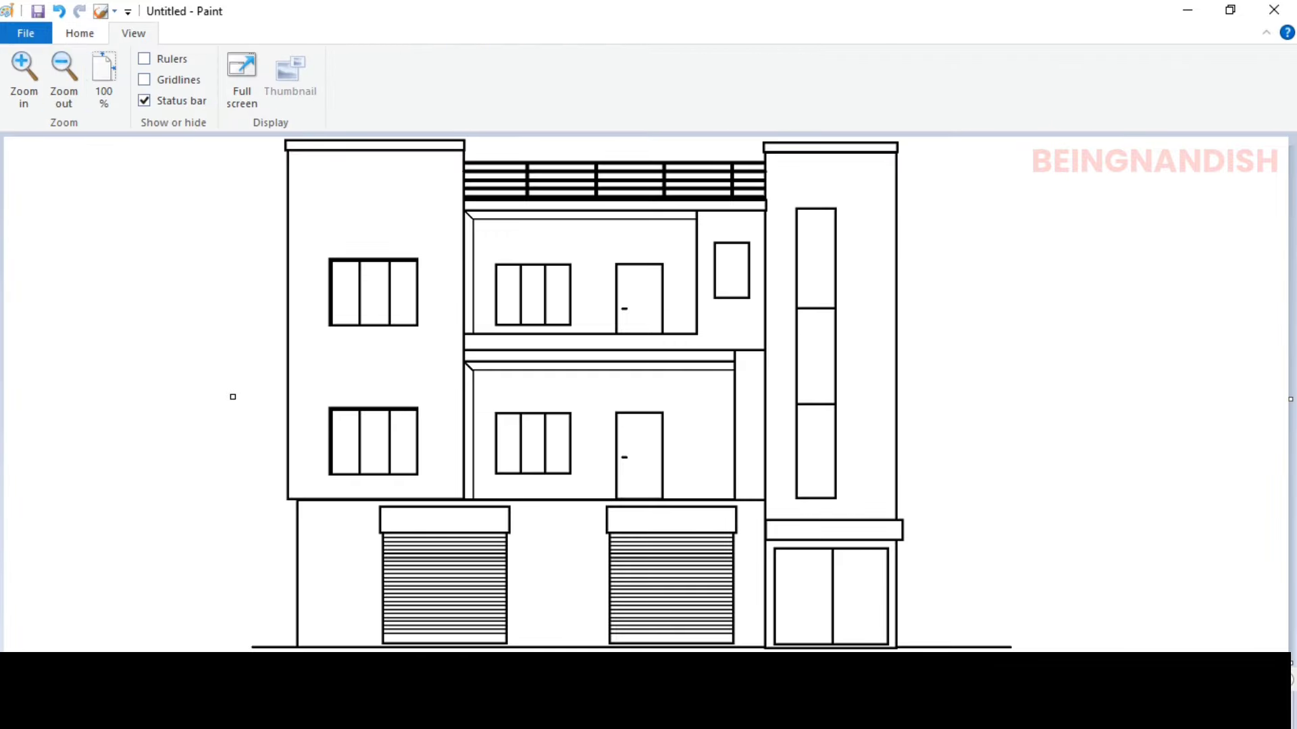
# Start the left block's cladding grid with very thin vertical lines beside, above and between the windows.
pyautogui.click(79, 33)
pyautogui.click(360, 62)
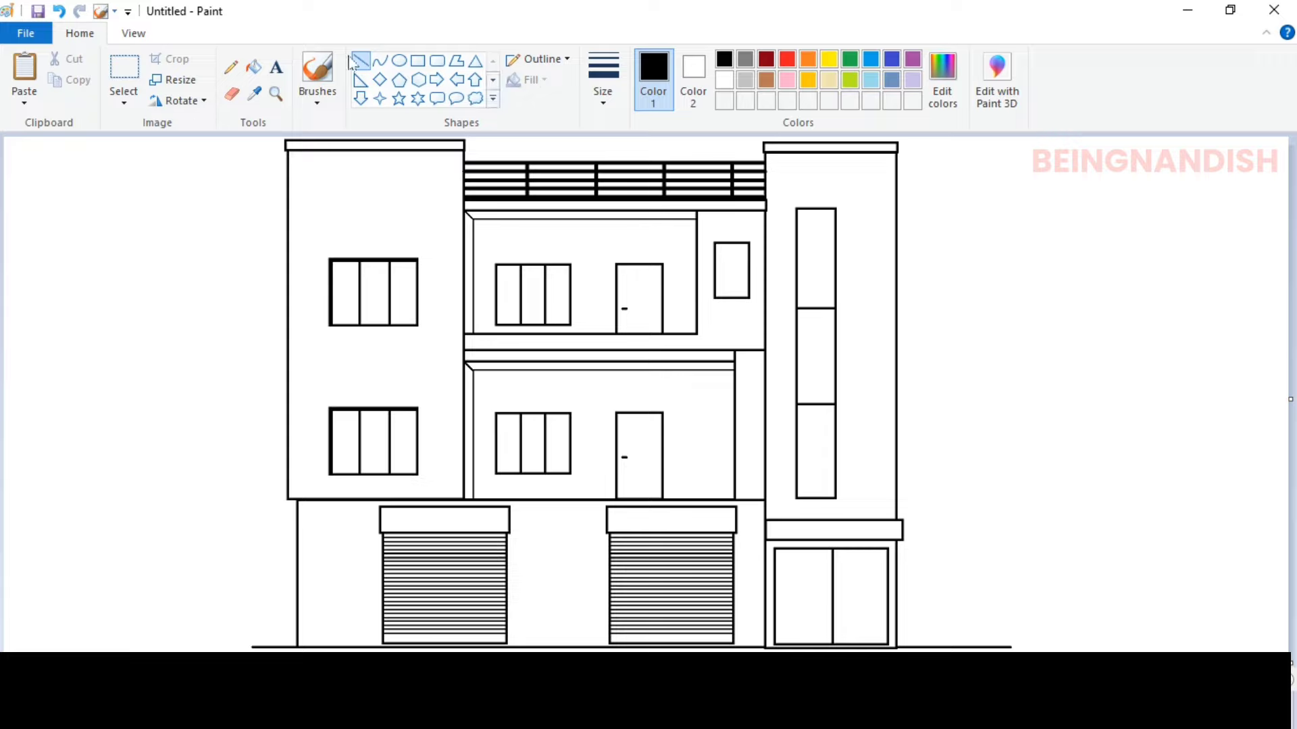
pyautogui.click(603, 76)
pyautogui.click(617, 165)
pyautogui.moveTo(433, 152); pyautogui.dragTo(433, 500)
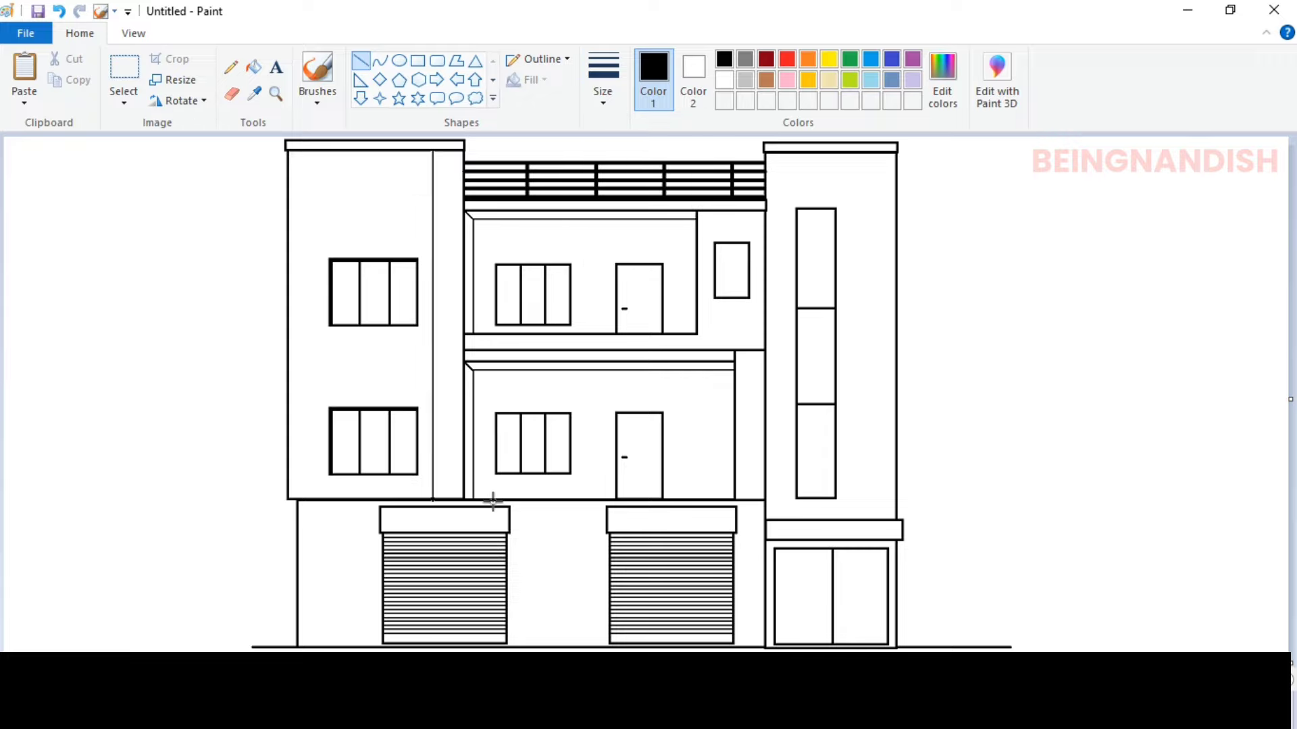
pyautogui.click(602, 76)
pyautogui.click(617, 138)
pyautogui.moveTo(402, 152); pyautogui.dragTo(402, 259)
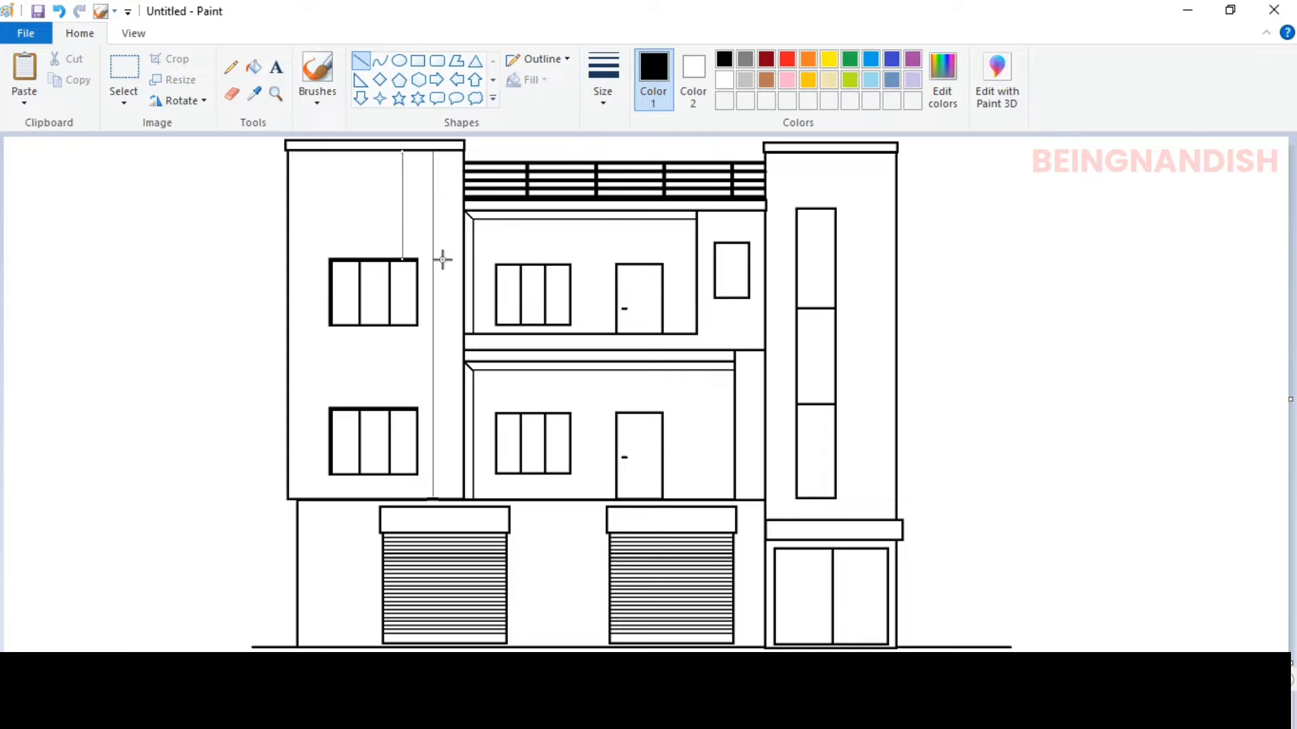
pyautogui.moveTo(403, 326); pyautogui.dragTo(403, 407)
pyautogui.moveTo(375, 154); pyautogui.dragTo(375, 259)
# Add a thin vertical line above the top window's first pane and one running the block's full height beside the windows' thick edges.
pyautogui.click(133, 33)
pyautogui.click(24, 75)
pyautogui.moveTo(684, 165)
pyautogui.mouseDown()
pyautogui.moveTo(684, 308)
pyautogui.moveTo(729, 381)
pyautogui.mouseUp()
pyautogui.moveTo(616, 167)
pyautogui.mouseDown()
pyautogui.moveTo(641, 331)
pyautogui.moveTo(616, 374)
pyautogui.mouseUp()
pyautogui.scroll(-3, 683, 356)
pyautogui.moveTo(615, 206); pyautogui.dragTo(655, 615)
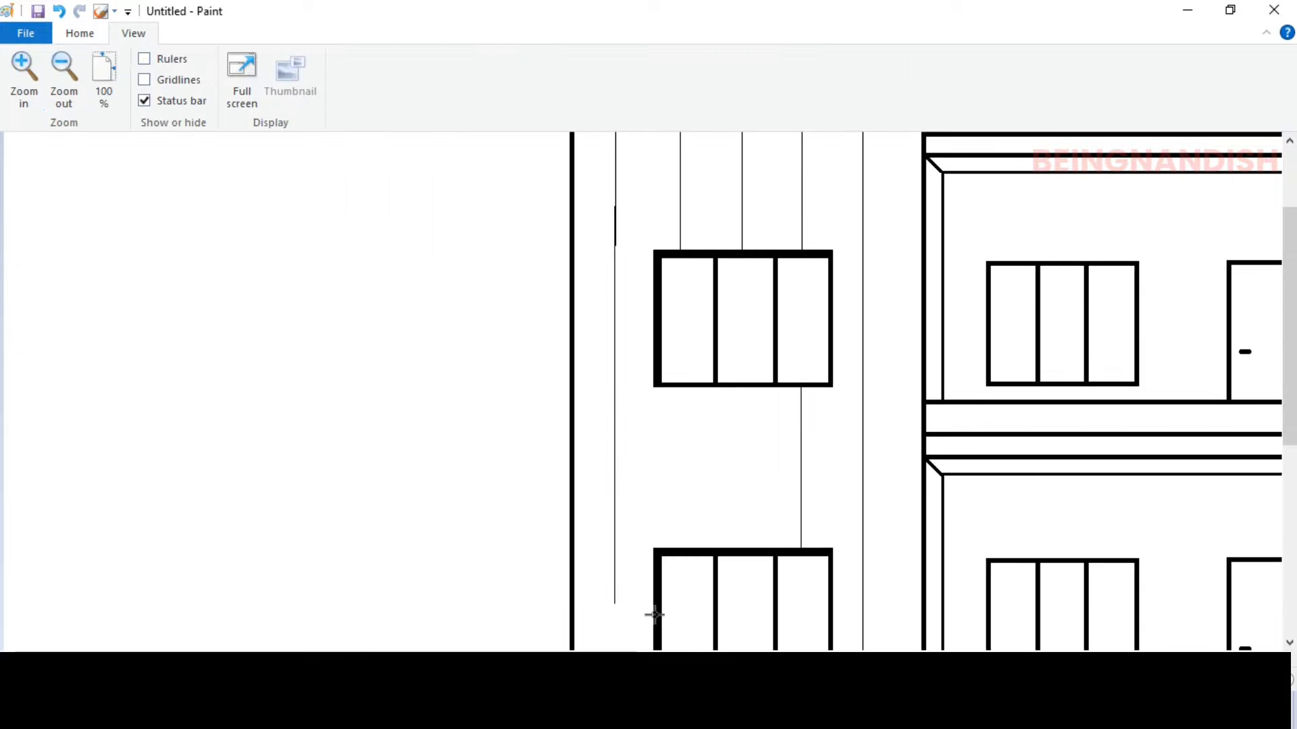
pyautogui.hotkey('ctrl', 'z')
pyautogui.moveTo(616, 244); pyautogui.dragTo(638, 648)
pyautogui.scroll(-2, 617, 389)
pyautogui.moveTo(616, 388); pyautogui.dragTo(640, 472)
# Continue the vertical cladding lines between the left block's two windows and below the lower window.
pyautogui.scroll(3, 788, 475)
pyautogui.scroll(-1, 787, 475)
pyautogui.moveTo(680, 387); pyautogui.dragTo(722, 545)
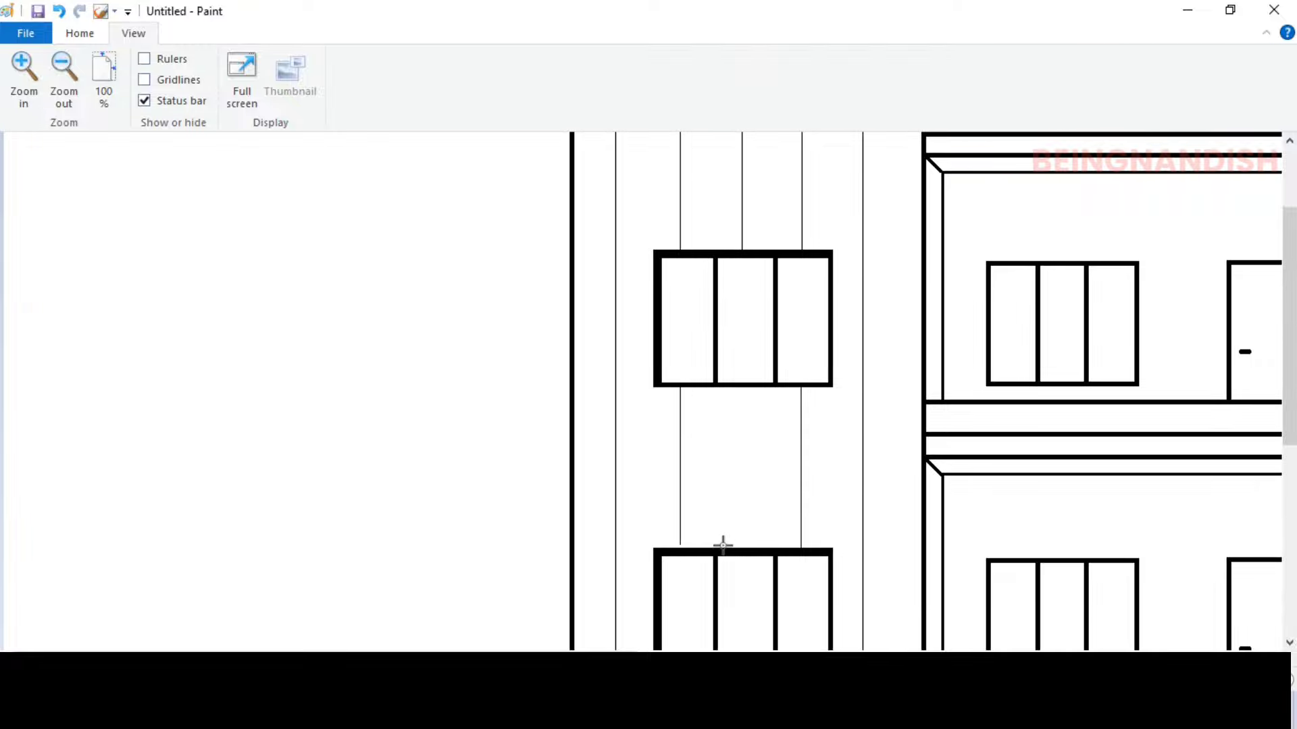
pyautogui.moveTo(743, 388); pyautogui.dragTo(770, 549)
pyautogui.scroll(-3, 745, 424)
# Draw three evenly spaced horizontal cladding lines across the upper left block, nudging the third down to just below the top window's upper edge.
pyautogui.scroll(1, 687, 458)
pyautogui.moveTo(573, 234); pyautogui.dragTo(923, 315)
pyautogui.moveTo(574, 310); pyautogui.dragTo(923, 357)
pyautogui.moveTo(573, 379); pyautogui.dragTo(924, 404)
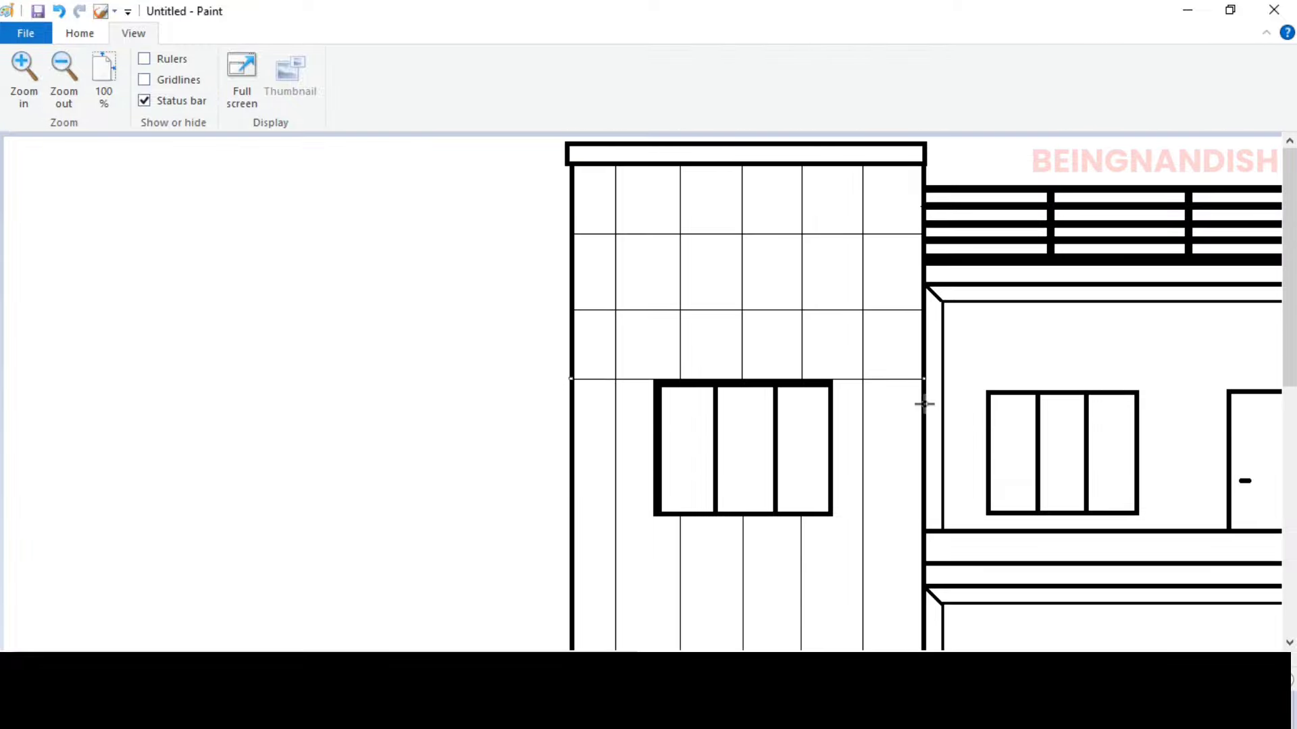
pyautogui.press('Down')
pyautogui.press('Down')
pyautogui.press('Down')
pyautogui.press('Down')
pyautogui.press('Down')
pyautogui.press('Down')
pyautogui.press('Down')
pyautogui.press('Down')
# Add horizontal cladding line segments on both sides of the left block's top window, just below its mid-height.
pyautogui.scroll(-3, 892, 452)
pyautogui.moveTo(573, 333); pyautogui.dragTo(654, 342)
pyautogui.press('Down')
pyautogui.press('Down')
pyautogui.press('Down')
pyautogui.press('Down')
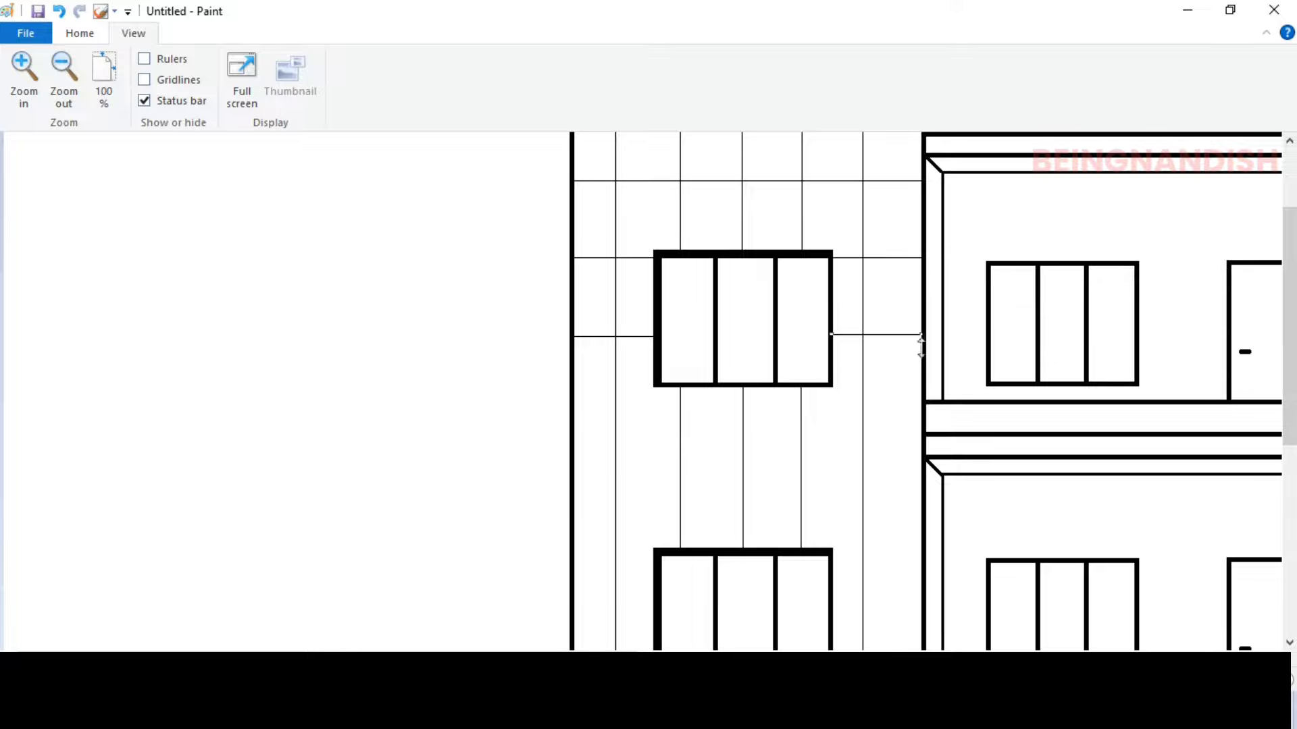
# Draw two horizontal cladding lines across the full width of the left block between its two windows.
pyautogui.moveTo(574, 426); pyautogui.dragTo(921, 468)
pyautogui.scroll(-3, 607, 313)
pyautogui.moveTo(574, 374); pyautogui.dragTo(920, 407)
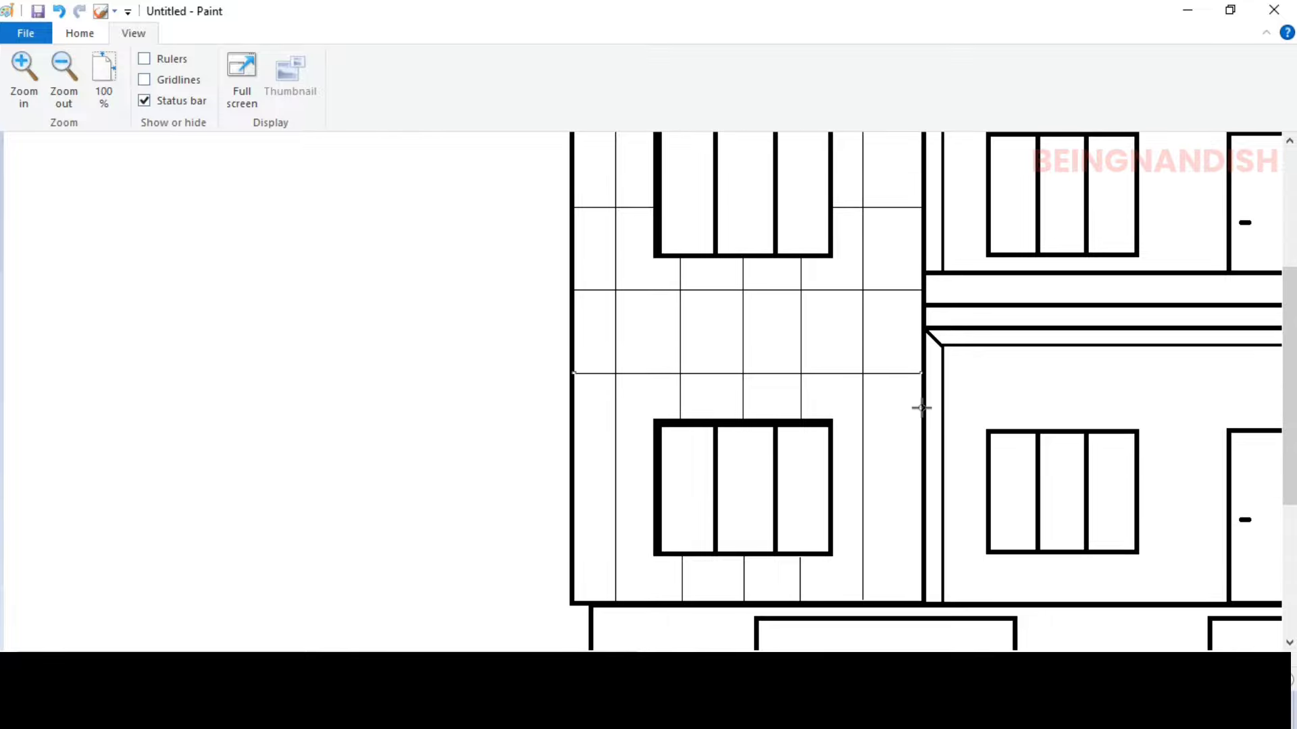
# Add horizontal cladding line segments beside the left block's lower window, near its top and bottom.
pyautogui.scroll(-3, 594, 292)
pyautogui.moveTo(573, 330); pyautogui.dragTo(653, 330)
pyautogui.moveTo(832, 329); pyautogui.dragTo(924, 329)
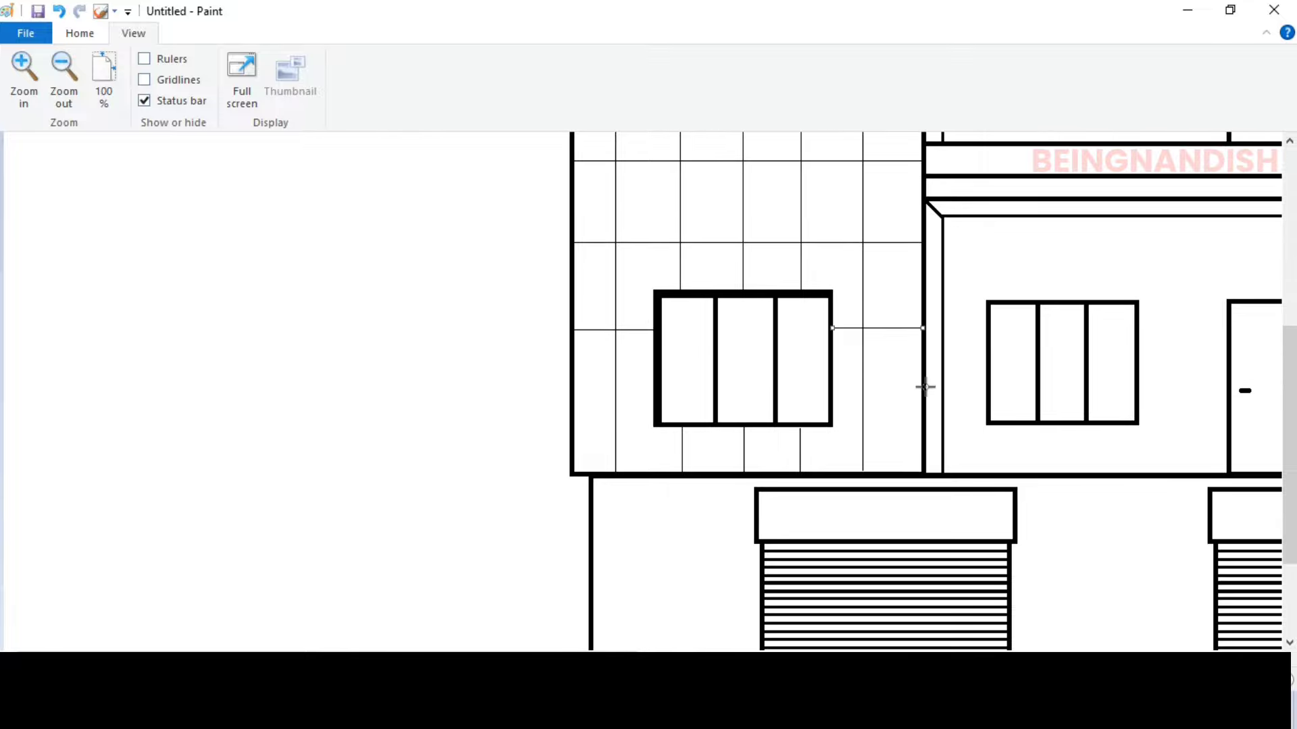
pyautogui.moveTo(573, 413); pyautogui.dragTo(654, 413)
# Draw thin vertical cladding lines on the tower: one full-height beside the tall window and short ones centred above and below it.
pyautogui.scroll(-1, 397, 457)
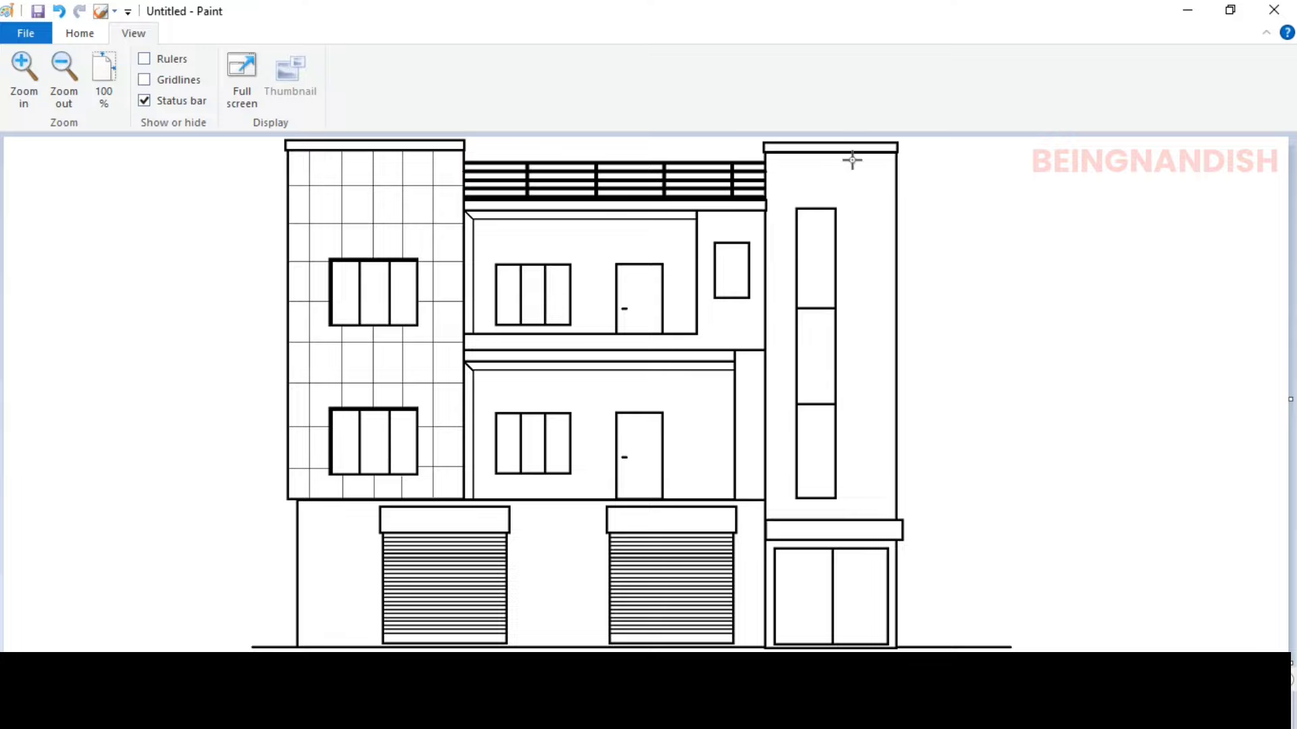
pyautogui.moveTo(852, 152); pyautogui.dragTo(929, 518)
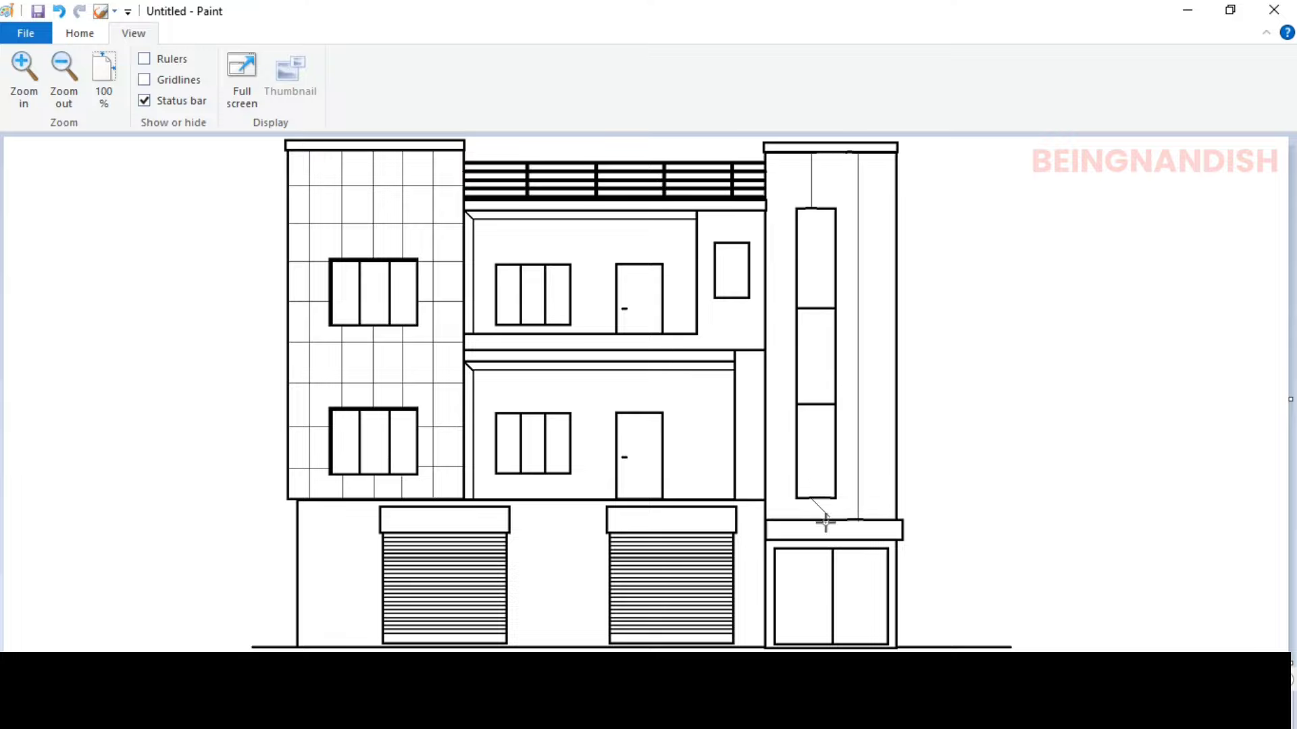
pyautogui.moveTo(825, 522); pyautogui.dragTo(810, 520)
# Draw evenly spaced thin horizontal cladding lines on both sides of the tower's tall window, from its top edge down to its bottom edge.
pyautogui.moveTo(765, 206); pyautogui.dragTo(895, 208)
pyautogui.moveTo(835, 271); pyautogui.dragTo(895, 271)
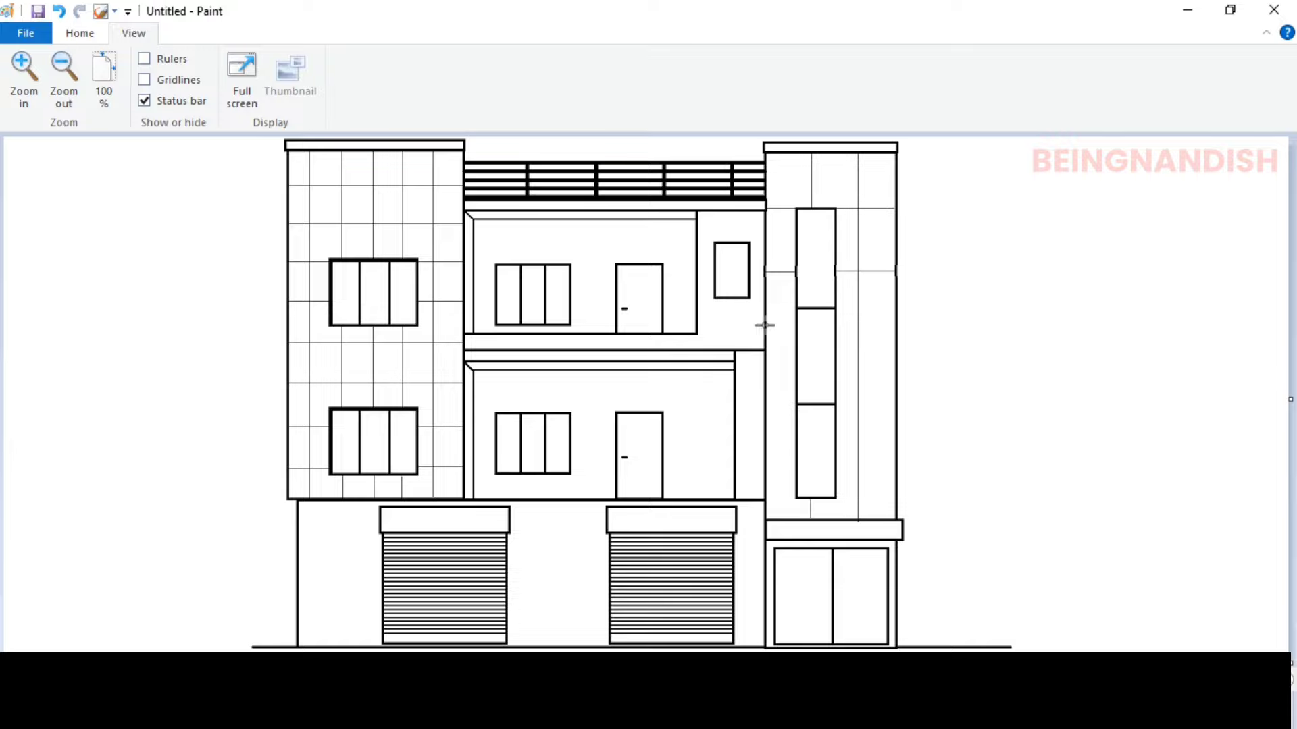
pyautogui.click(867, 323)
pyautogui.moveTo(836, 386)
pyautogui.mouseDown()
pyautogui.moveTo(897, 389)
pyautogui.moveTo(767, 391)
pyautogui.mouseUp()
pyautogui.hotkey('ctrl', 'z')
pyautogui.moveTo(835, 464); pyautogui.dragTo(898, 465)
pyautogui.moveTo(796, 446); pyautogui.dragTo(767, 446)
pyautogui.click(927, 443)
pyautogui.moveTo(766, 499); pyautogui.dragTo(896, 522)
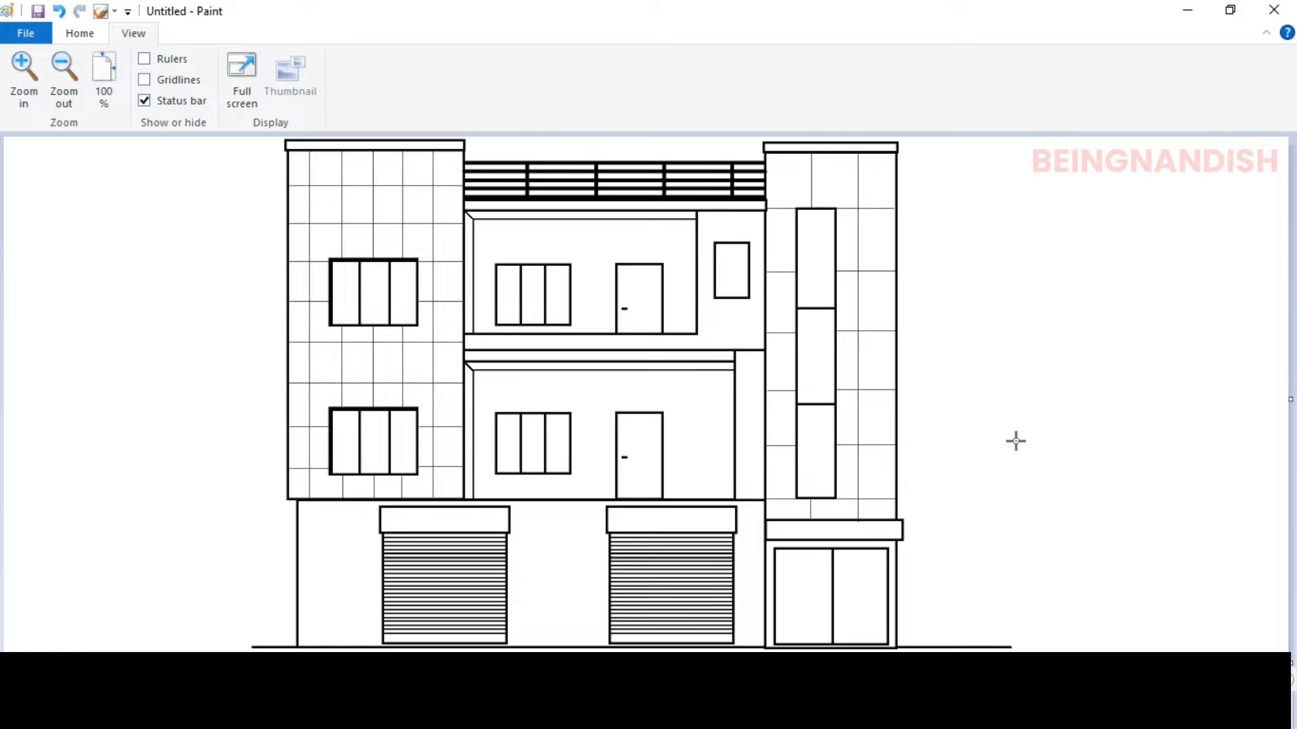
# Try to draw a rectangle along the base of the lower balcony, above the garage level.
pyautogui.click(80, 33)
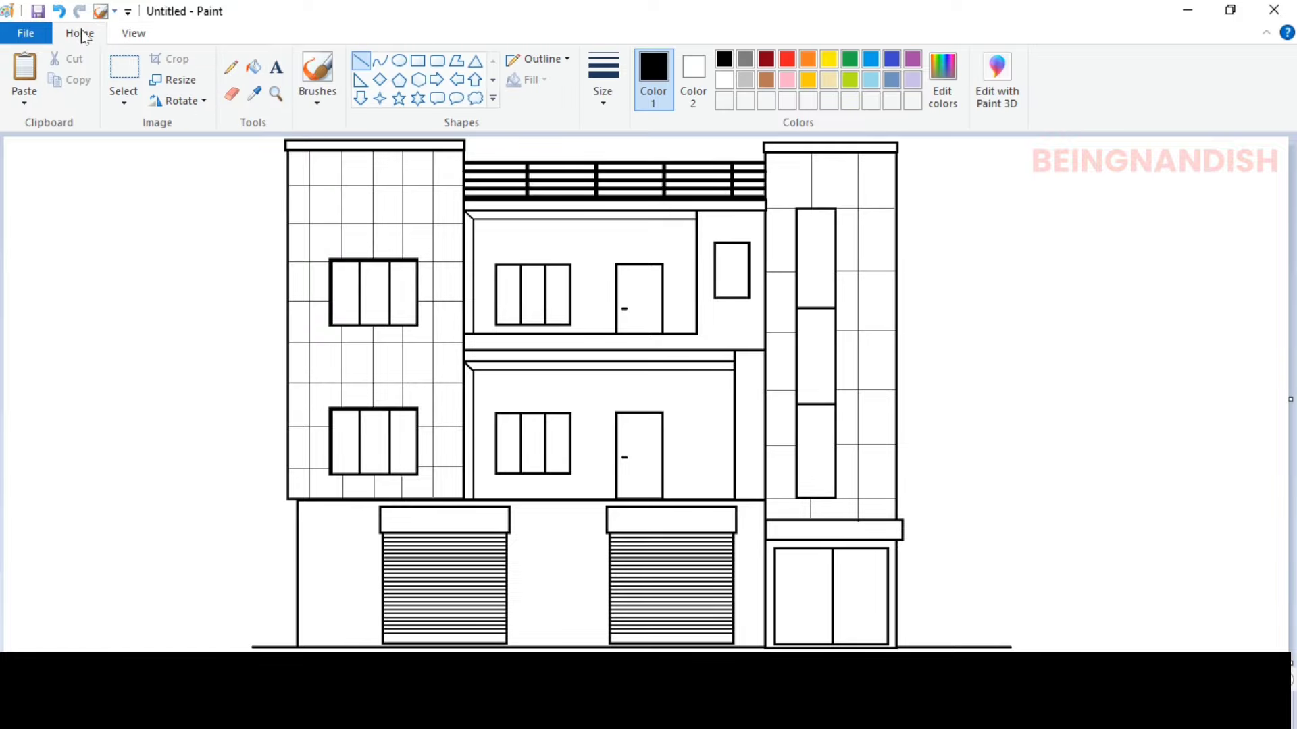
pyautogui.click(418, 62)
pyautogui.moveTo(473, 478); pyautogui.dragTo(734, 500)
pyautogui.hotkey('ctrl', 'z')
# Draw a white-filled rectangle as a parapet band along the base of the lower balcony, starting at the left block's edge.
pyautogui.click(134, 33)
pyautogui.click(24, 74)
pyautogui.scroll(-3, 337, 473)
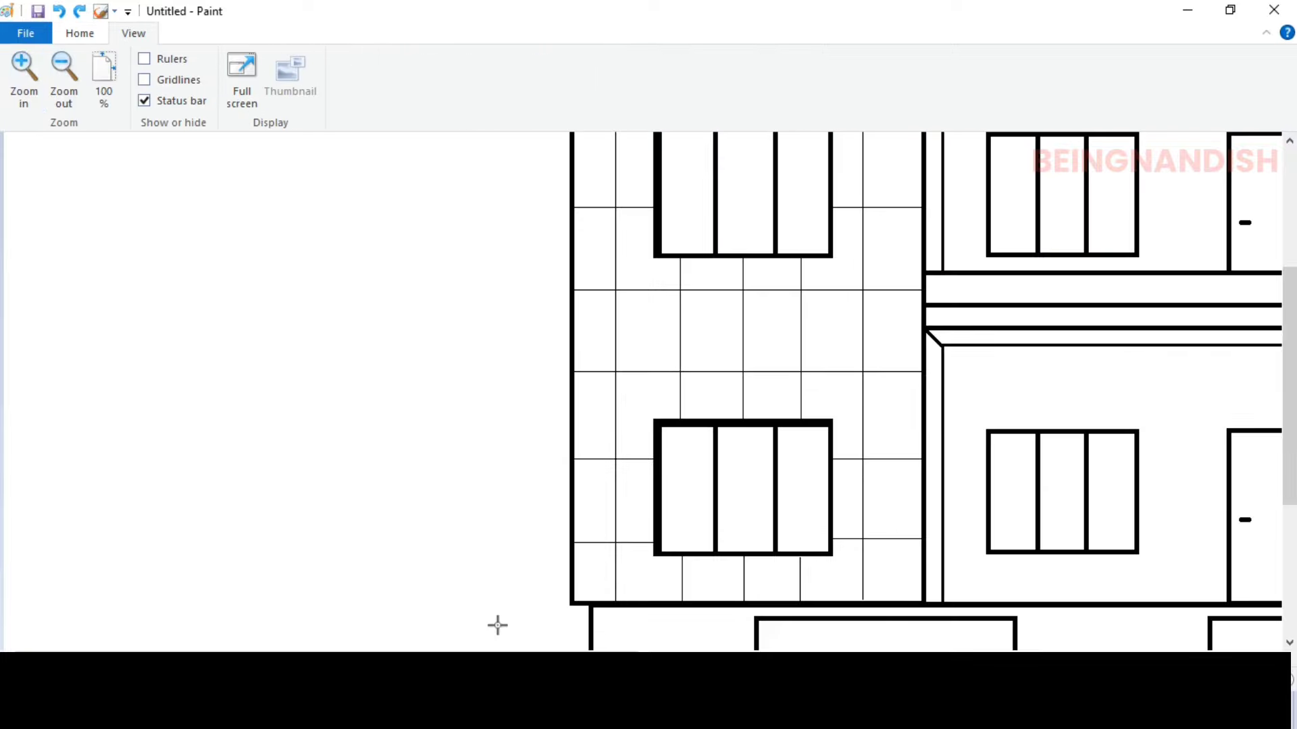
pyautogui.moveTo(495, 659); pyautogui.dragTo(749, 658)
pyautogui.moveTo(440, 574); pyautogui.dragTo(956, 606)
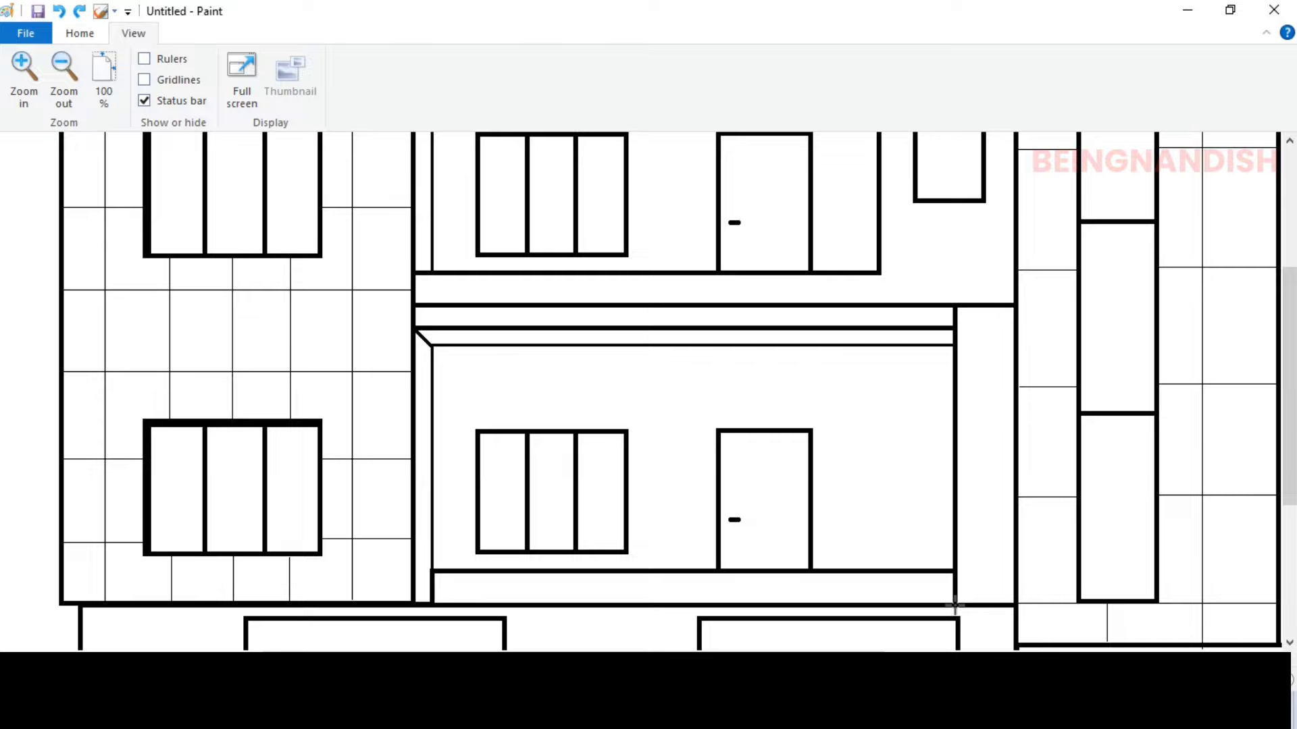
pyautogui.click(876, 450)
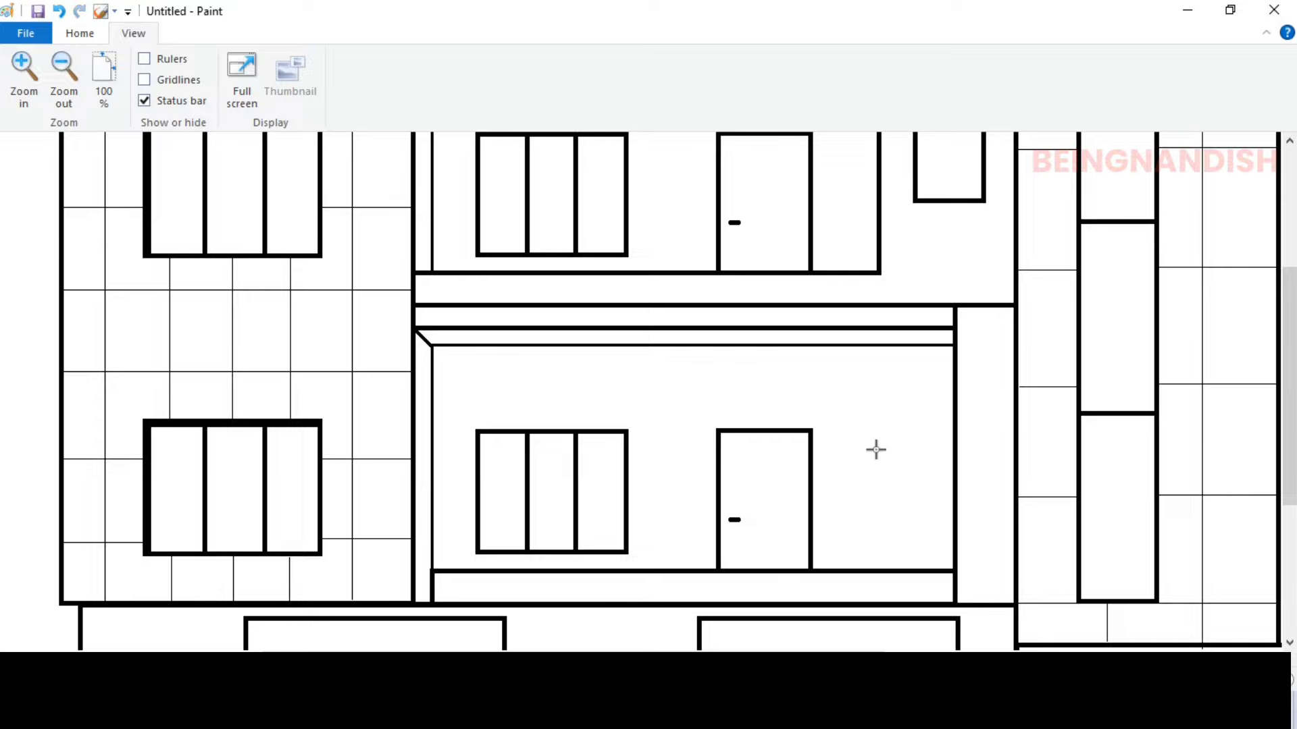
pyautogui.hotkey('ctrl', 'z')
pyautogui.moveTo(412, 576)
pyautogui.mouseDown()
pyautogui.moveTo(599, 608)
pyautogui.moveTo(955, 604)
pyautogui.mouseUp()
pyautogui.moveTo(689, 579); pyautogui.dragTo(689, 573)
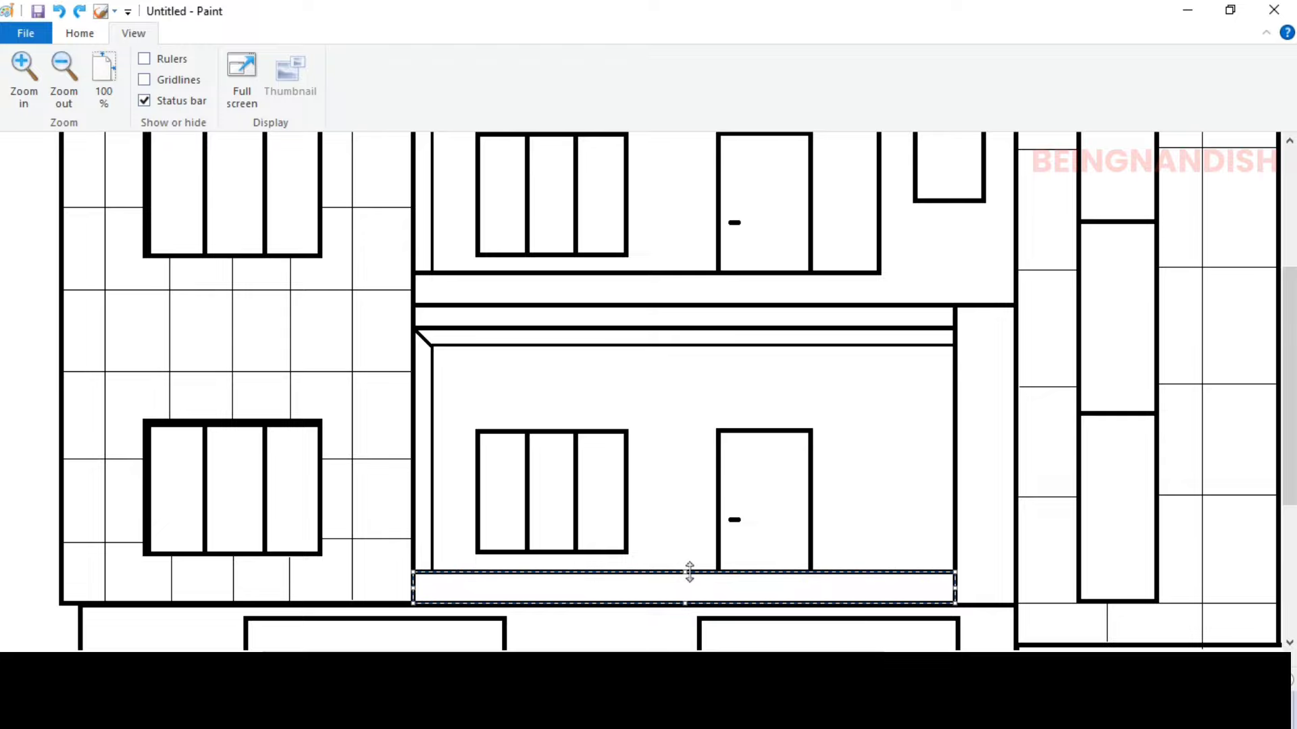
pyautogui.click(702, 520)
# Draw a solid white-filled rectangular wall panel at the left end of the lower balcony, from its ceiling down to the parapet.
pyautogui.scroll(2, 702, 520)
pyautogui.scroll(-2, 702, 521)
pyautogui.moveTo(430, 369); pyautogui.dragTo(537, 572)
pyautogui.click(81, 33)
pyautogui.click(527, 81)
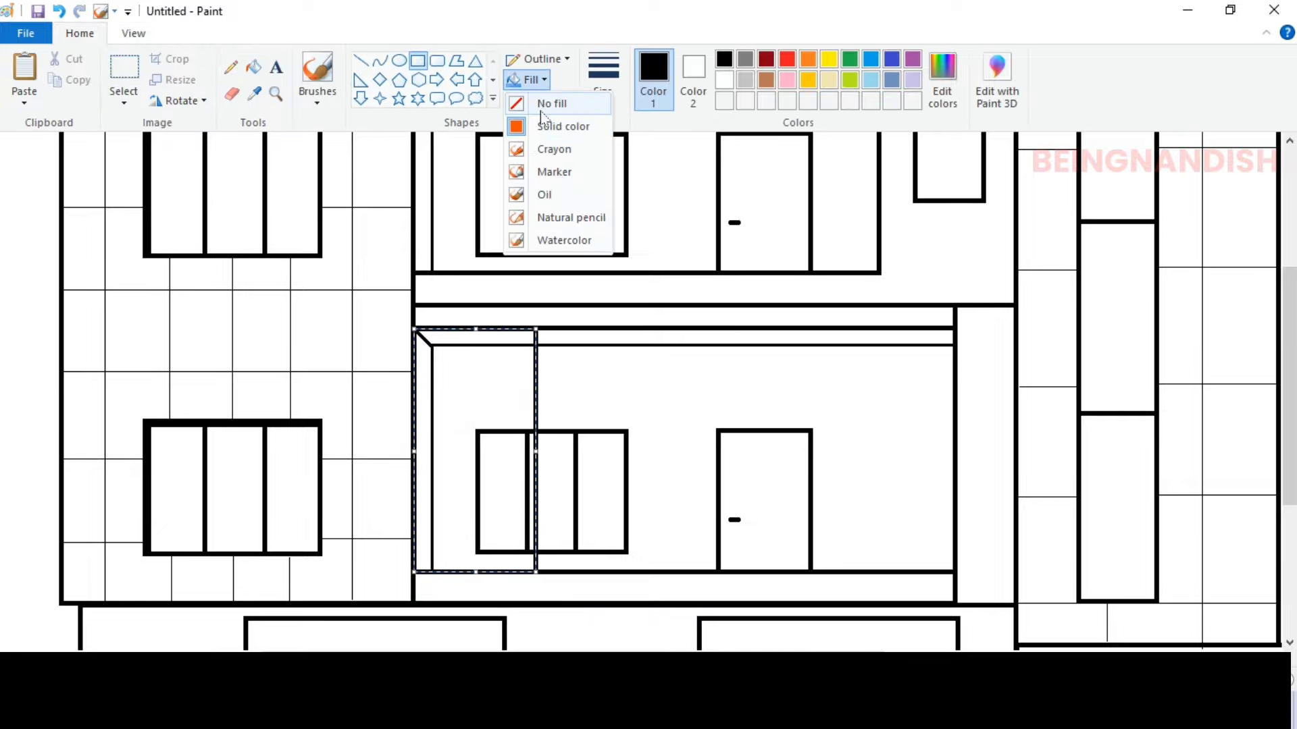
pyautogui.click(544, 126)
pyautogui.click(654, 368)
# Copy the small rectangular opening from the upper balcony's right wall and place it on the lower balcony's left wall panel.
pyautogui.scroll(2, 607, 406)
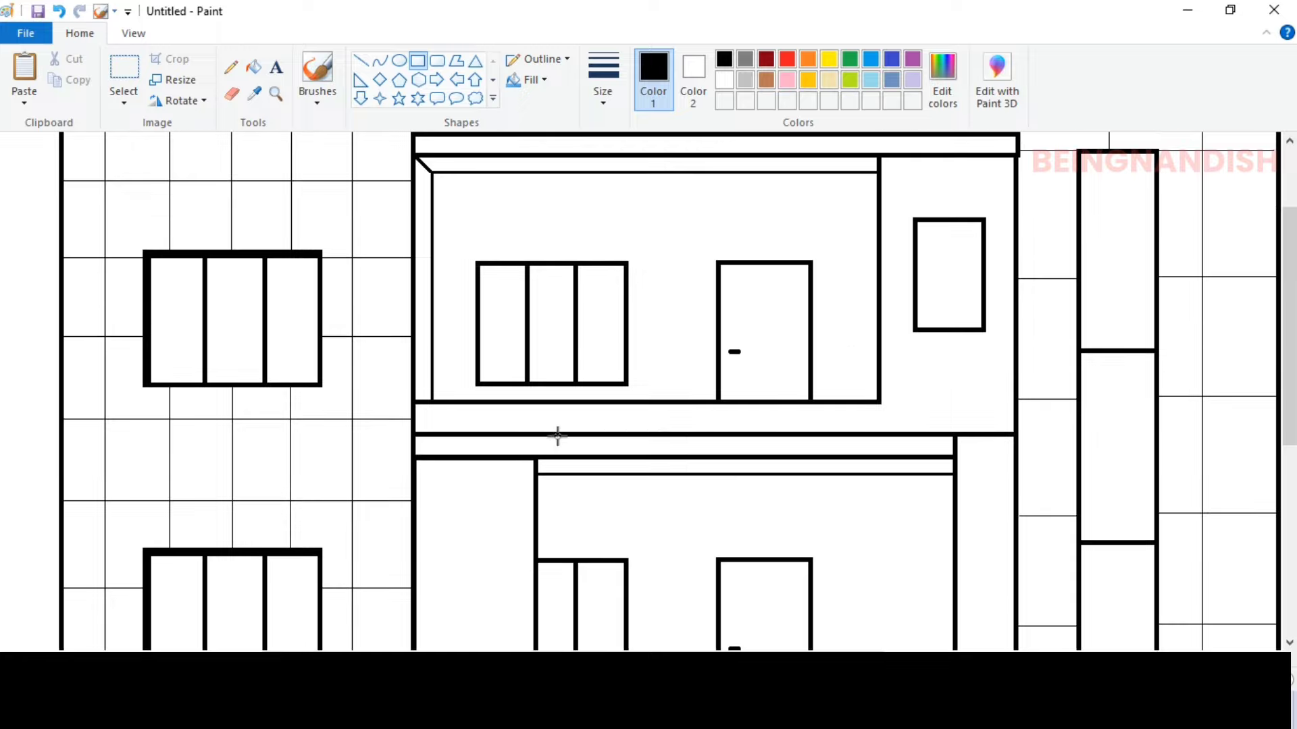
pyautogui.click(125, 71)
pyautogui.moveTo(901, 195); pyautogui.dragTo(994, 341)
pyautogui.hotkey('ctrl', 'c')
pyautogui.scroll(-2, 775, 345)
pyautogui.hotkey('ctrl', 'v')
pyautogui.moveTo(58, 203); pyautogui.dragTo(482, 433)
# Draw the visible window edges inside the copied opening and erase the line separating the wall panel from the parapet band.
pyautogui.click(361, 61)
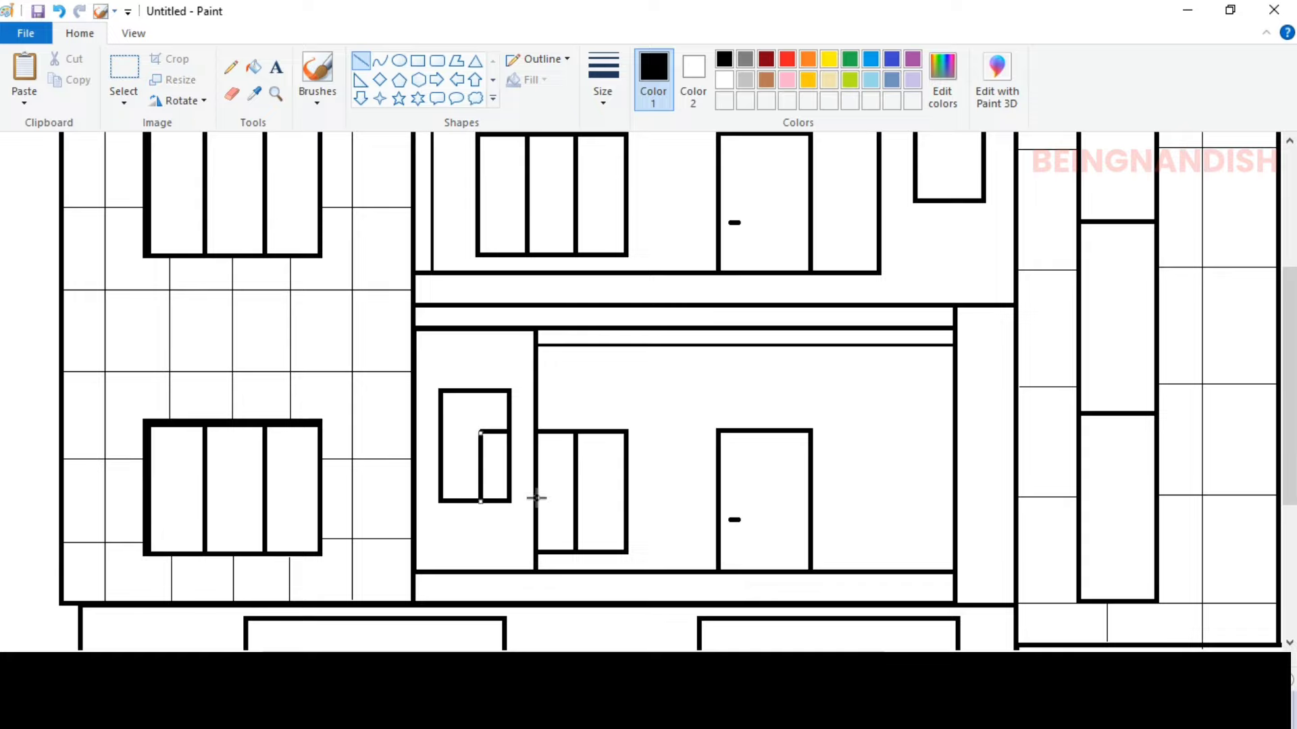
pyautogui.scroll(-2, 652, 382)
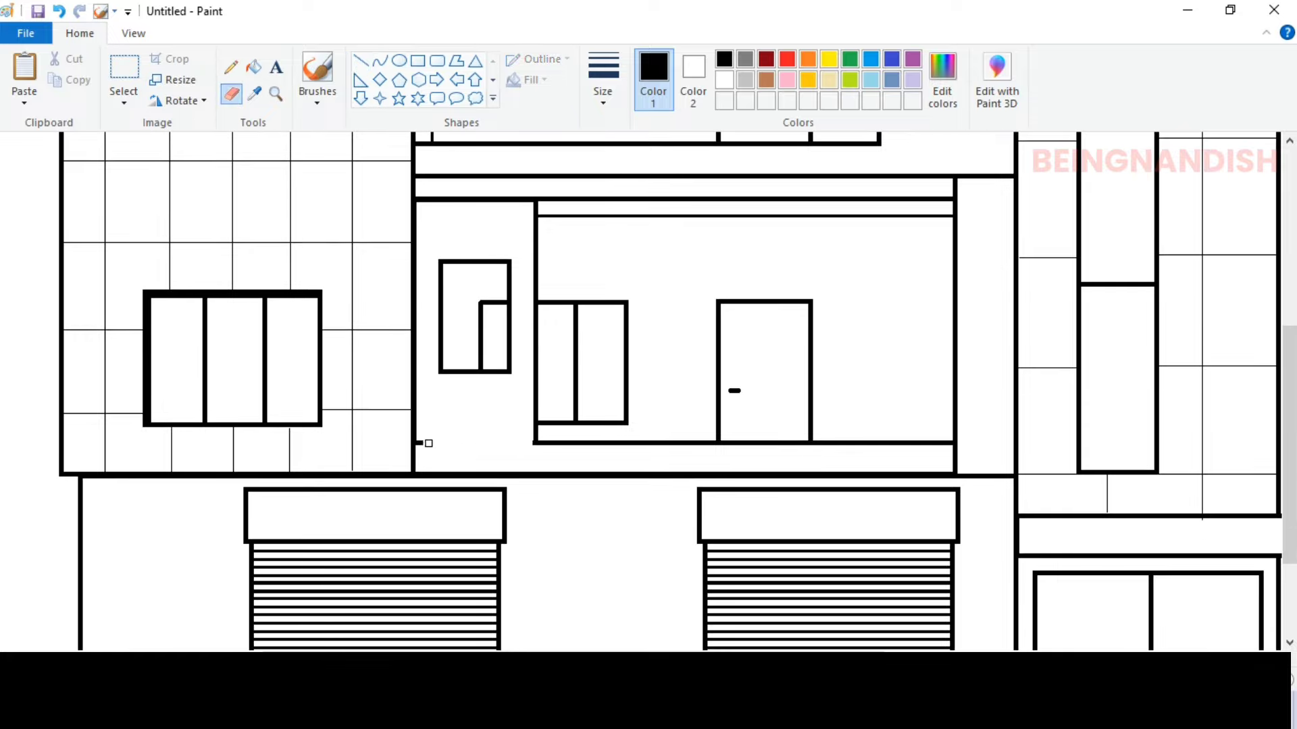
pyautogui.click(360, 61)
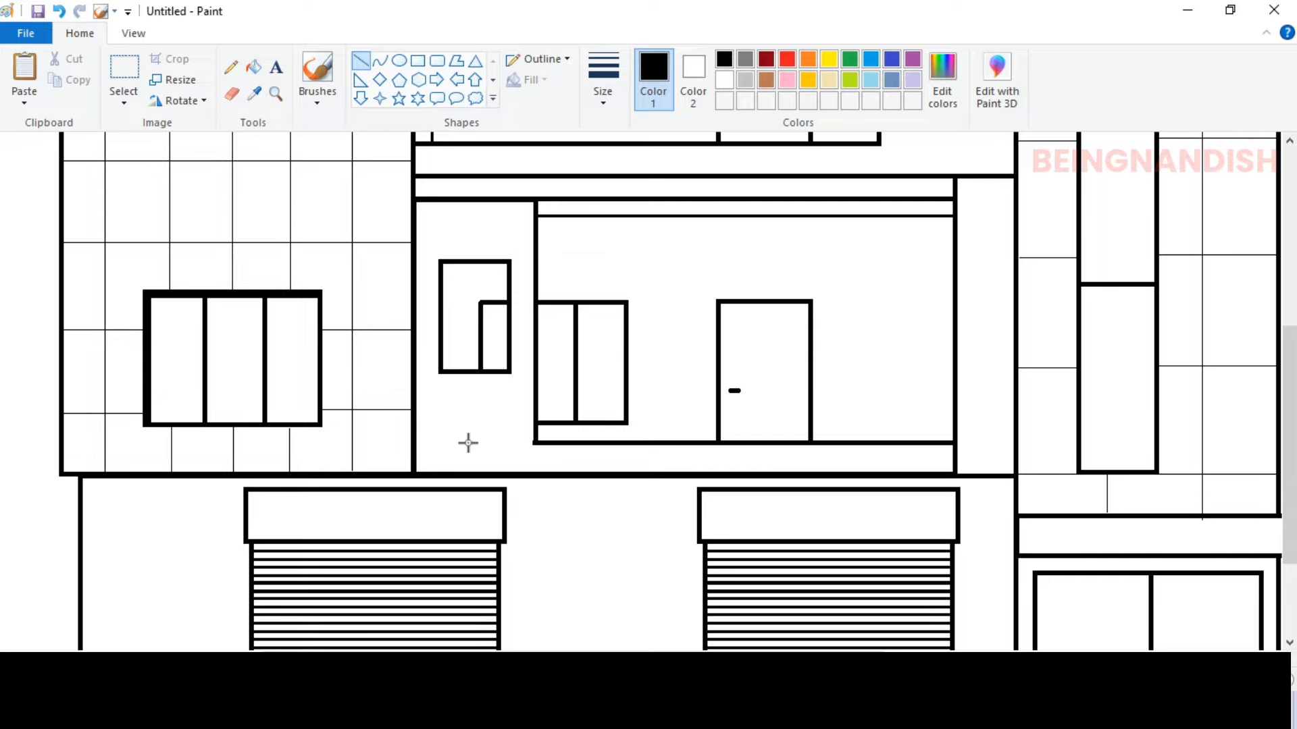
pyautogui.scroll(2, 537, 403)
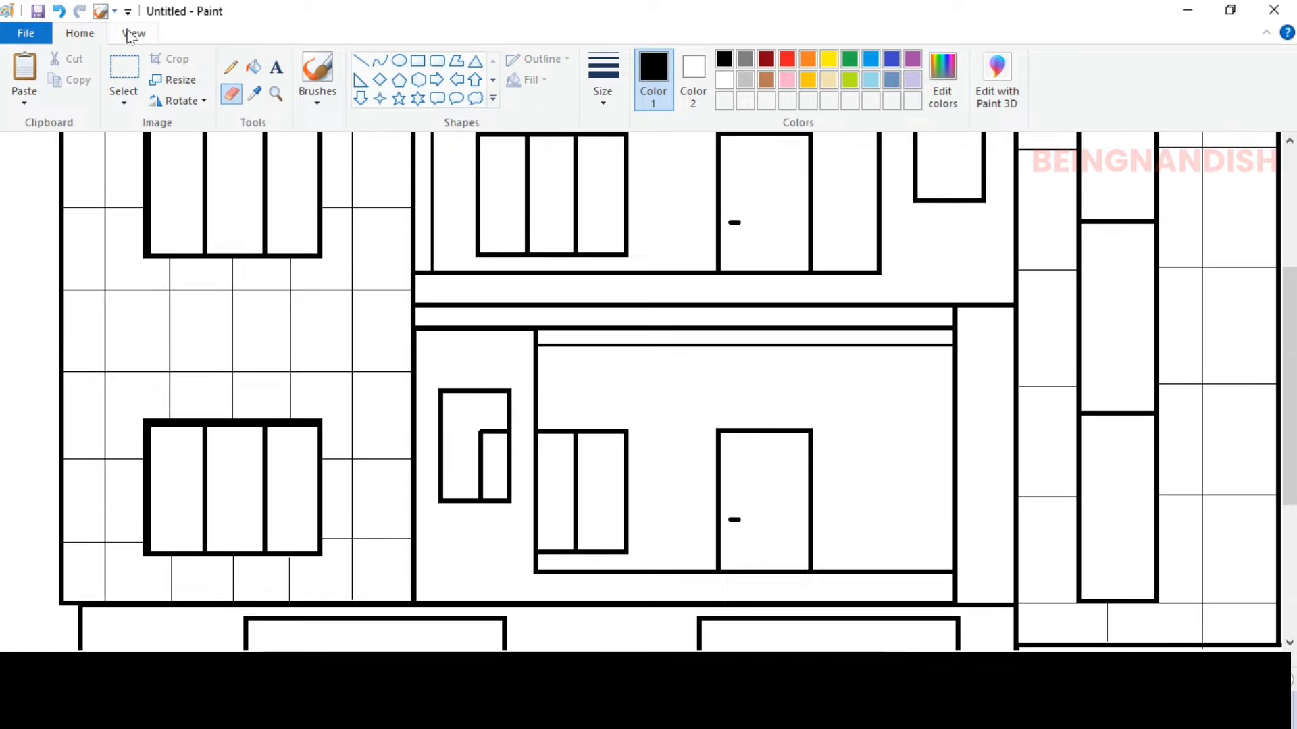
# Mix a sandy tan colour and fill both balconies' back walls and the ground-floor wall around the shutters with it.
pyautogui.click(133, 33)
pyautogui.click(61, 75)
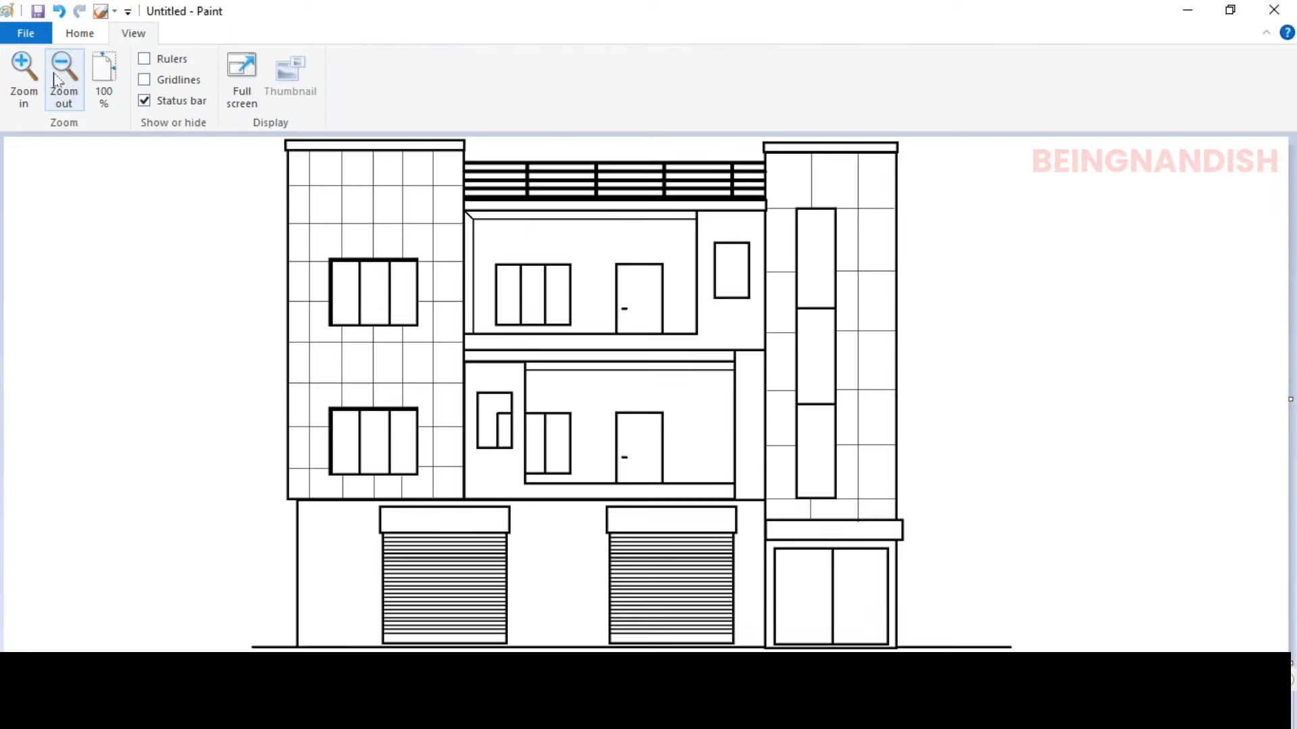
pyautogui.click(80, 33)
pyautogui.click(829, 80)
pyautogui.click(942, 81)
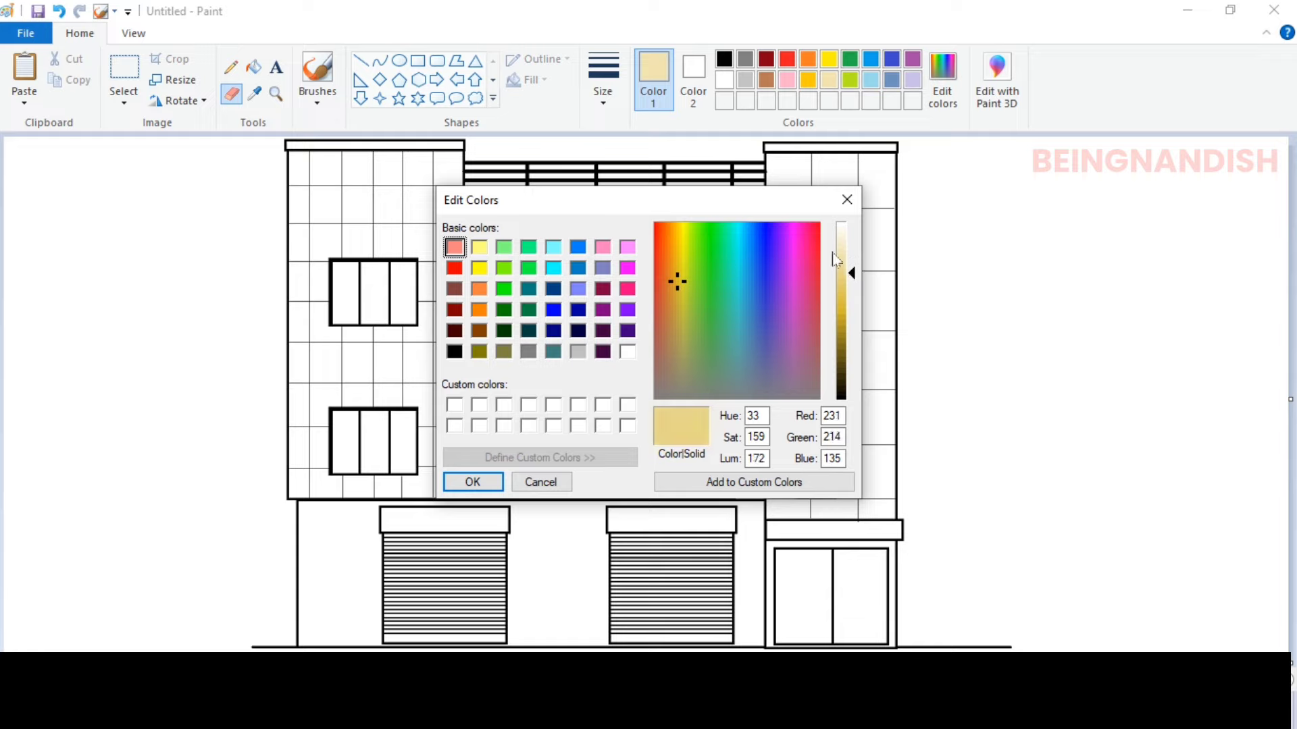
pyautogui.click(672, 282)
pyautogui.click(473, 482)
pyautogui.click(254, 67)
pyautogui.click(576, 385)
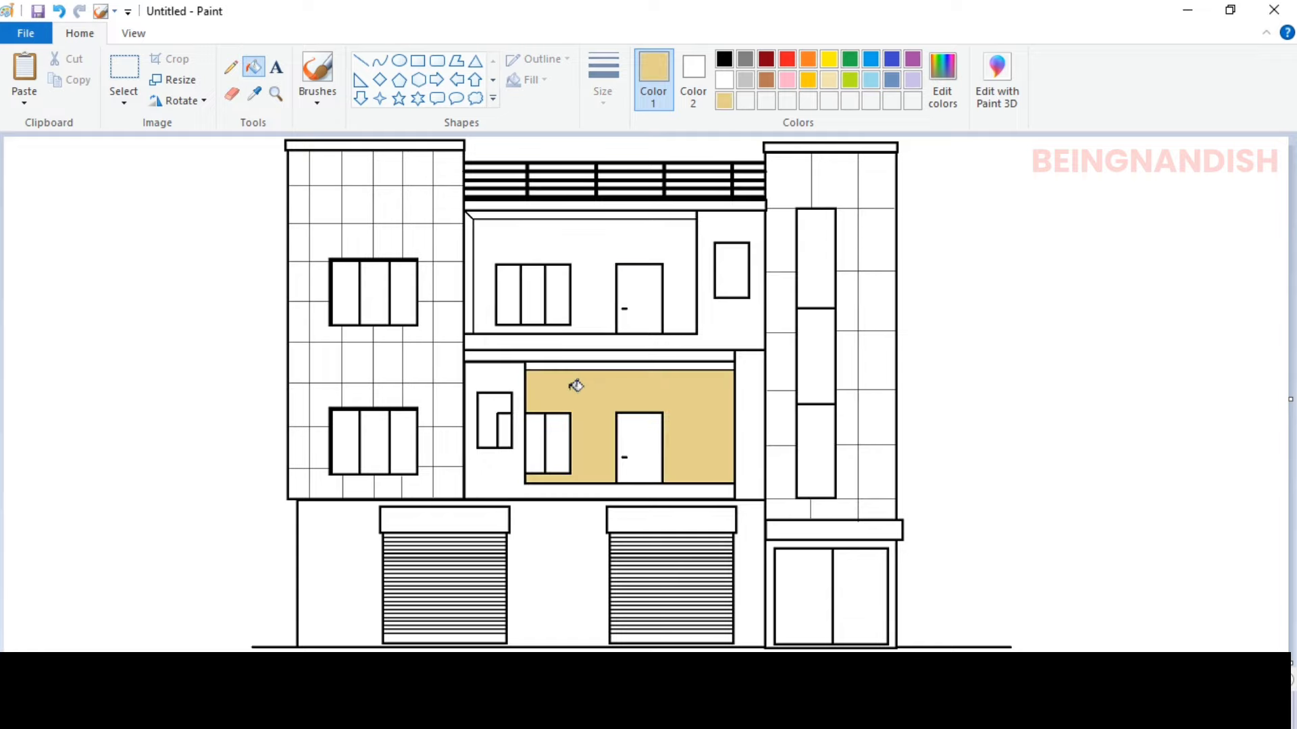
pyautogui.click(605, 254)
pyautogui.click(566, 553)
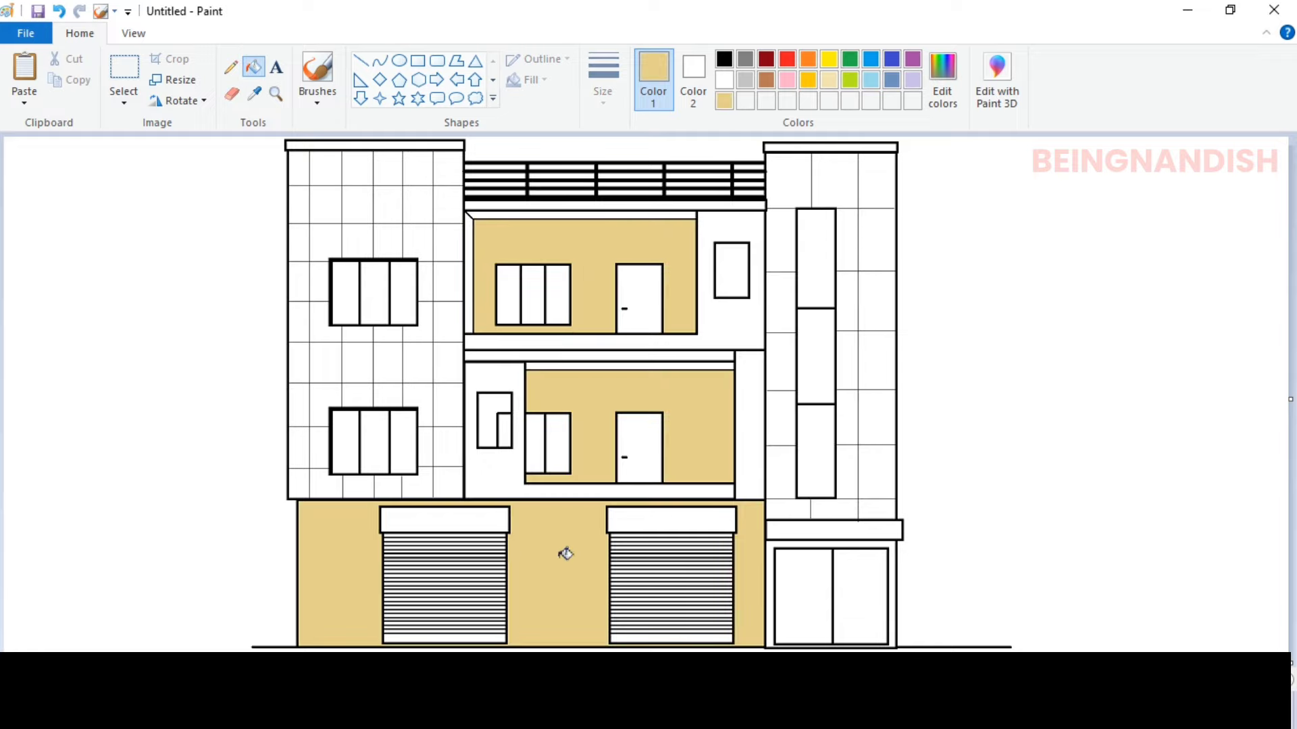
# Mix a paler beige and try it as fill on the upper balcony's front wall and the lower balcony's panel.
pyautogui.click(942, 81)
pyautogui.click(848, 247)
pyautogui.click(469, 481)
pyautogui.click(724, 318)
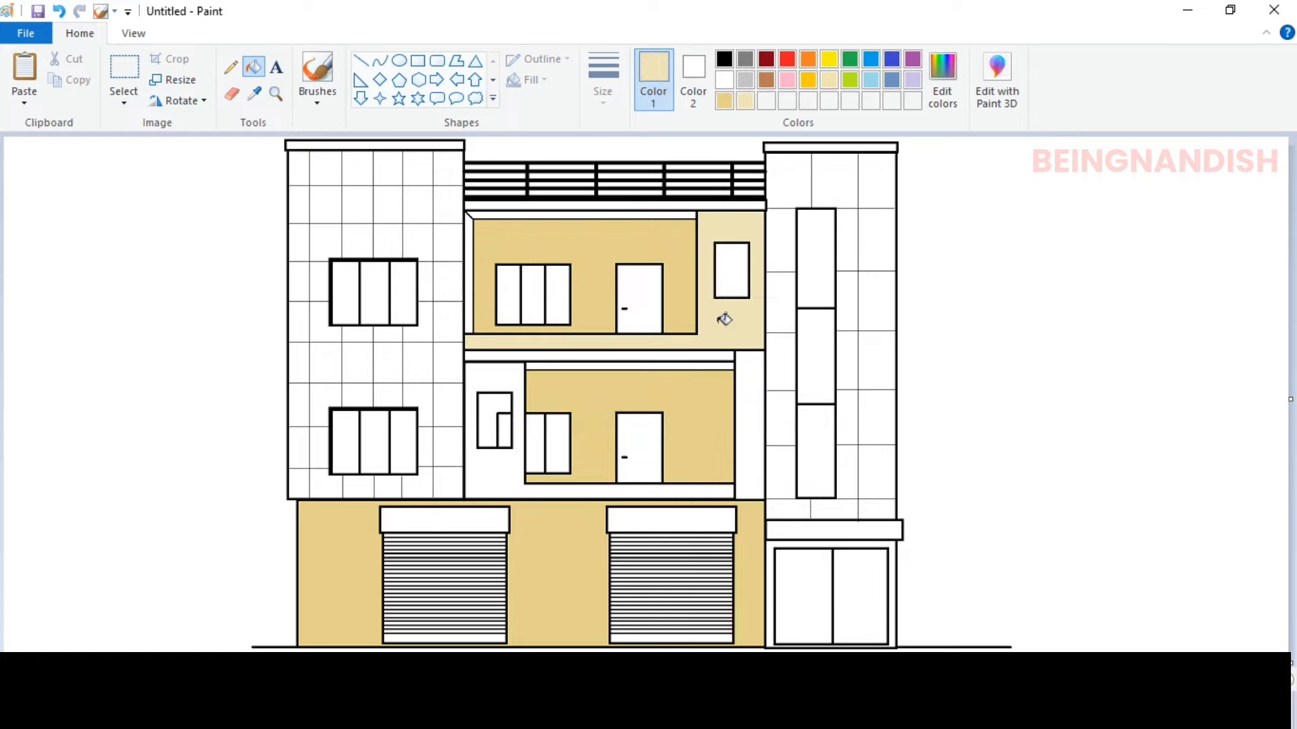
pyautogui.click(504, 469)
# Mix a dark golden colour and fill the front walls and parapets of both balconies and the slab below the rooftop railing.
pyautogui.click(942, 81)
pyautogui.click(849, 321)
pyautogui.click(466, 480)
pyautogui.click(519, 376)
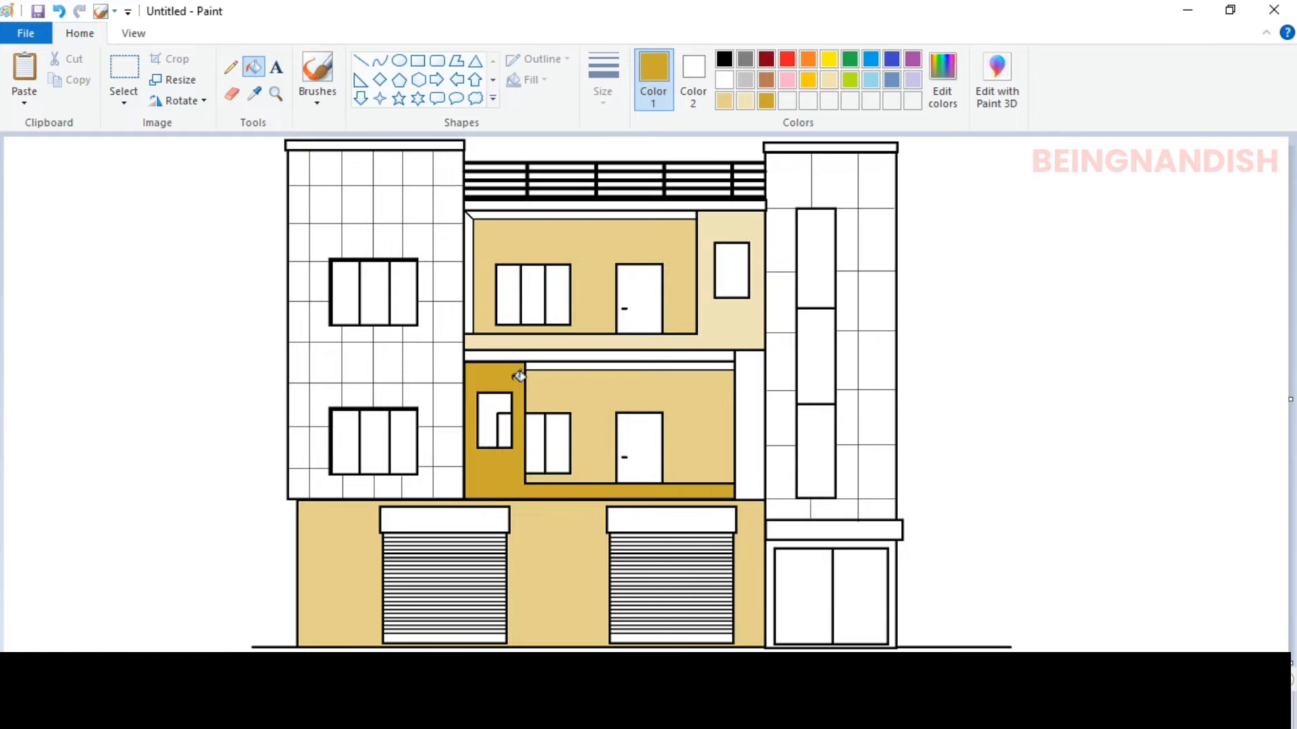
pyautogui.click(728, 218)
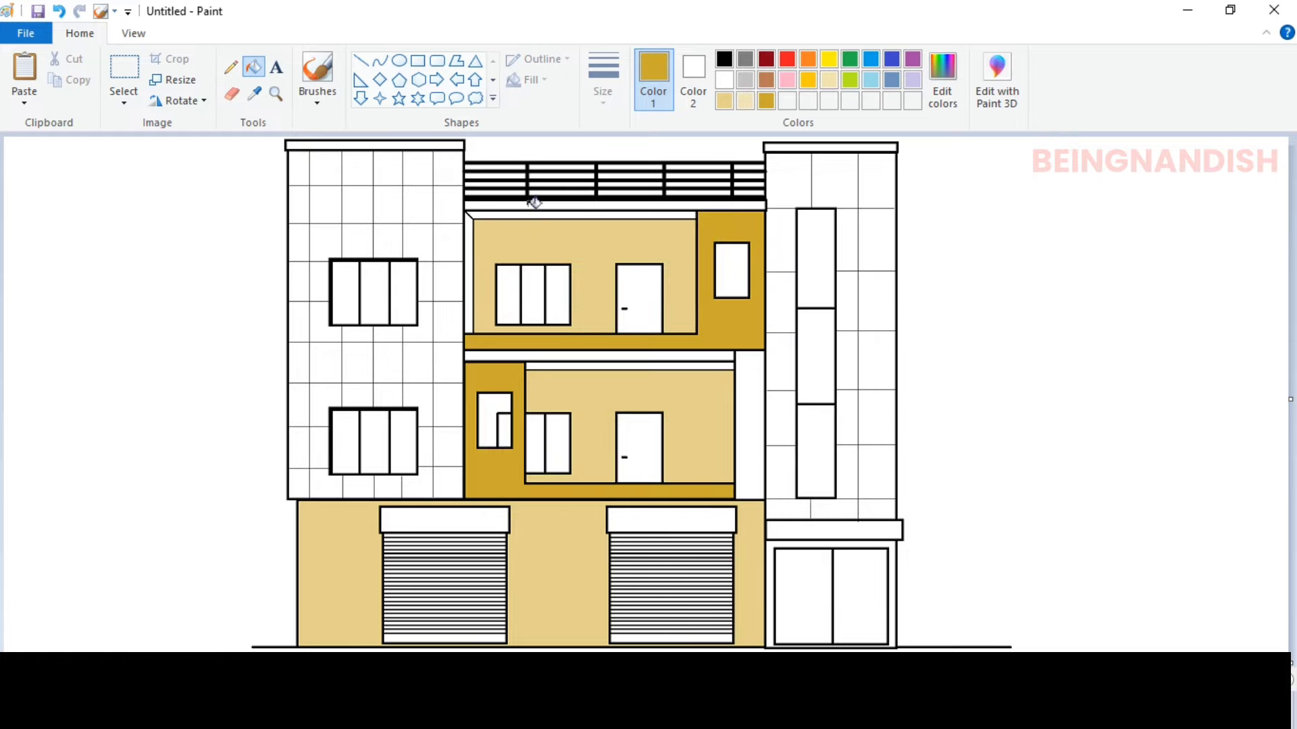
pyautogui.click(533, 203)
# Mix a lighter gold, add it to the custom colours, and fill both balconies' ceiling strips and the upper balcony's side strip.
pyautogui.click(942, 81)
pyautogui.click(851, 287)
pyautogui.click(753, 481)
pyautogui.click(473, 482)
pyautogui.click(515, 215)
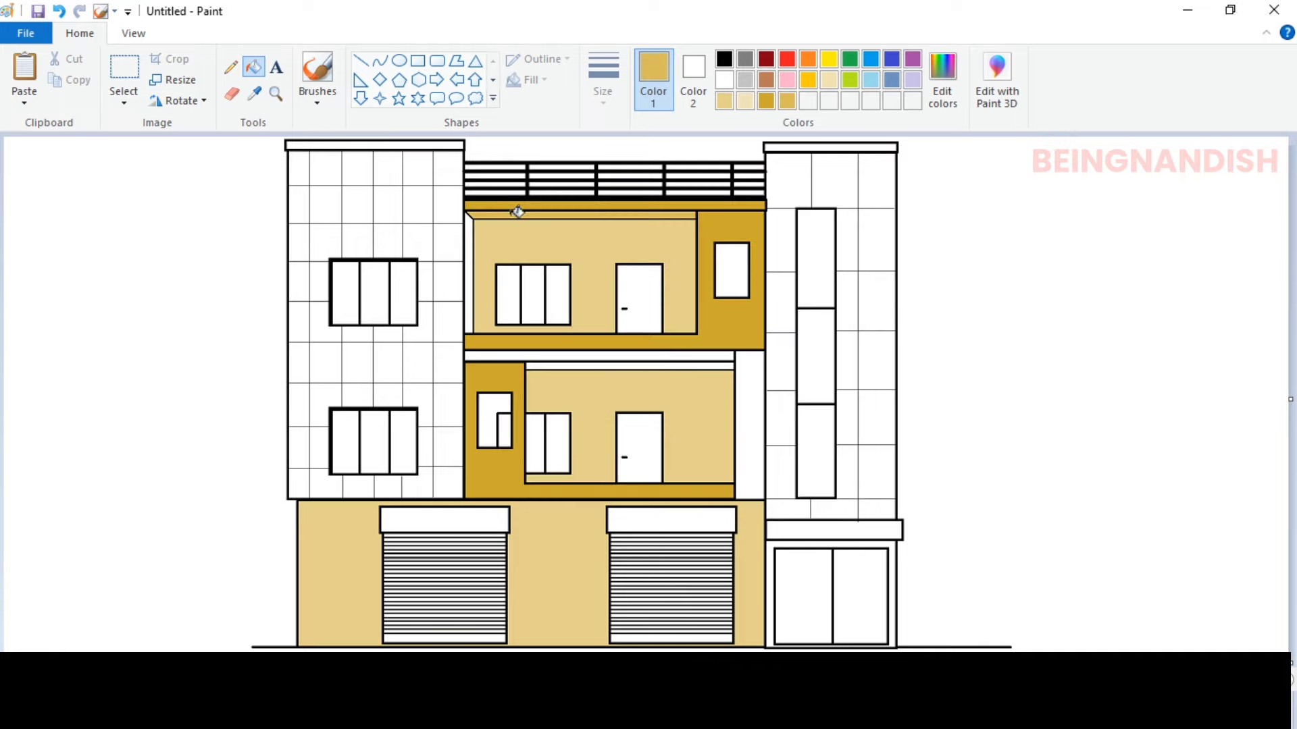
pyautogui.click(469, 237)
pyautogui.click(544, 366)
# Mix a greyish slate blue and fill all the cladding tiles around the tower's tall window with it.
pyautogui.click(891, 80)
pyautogui.click(942, 81)
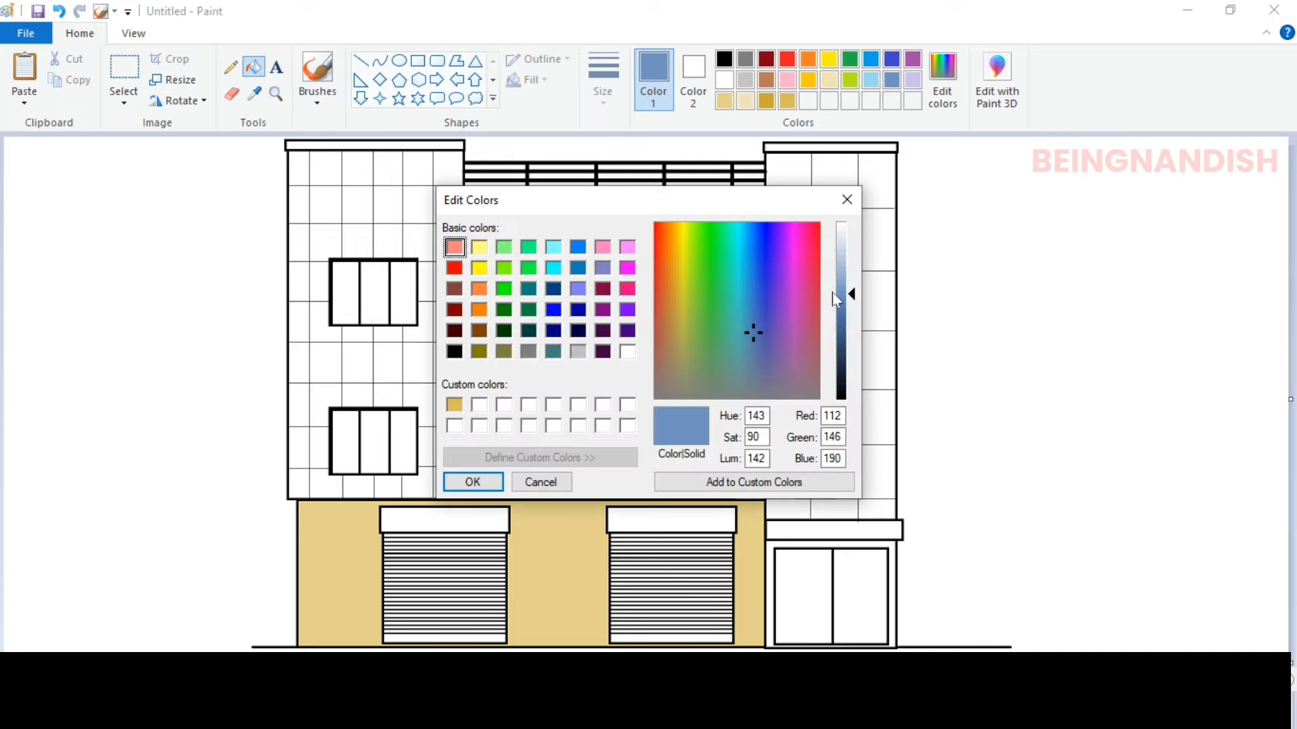
pyautogui.moveTo(747, 369)
pyautogui.mouseDown()
pyautogui.moveTo(727, 363)
pyautogui.moveTo(751, 372)
pyautogui.mouseUp()
pyautogui.moveTo(851, 295); pyautogui.dragTo(853, 305)
pyautogui.click(474, 482)
pyautogui.click(833, 183)
pyautogui.click(790, 183)
pyautogui.click(877, 182)
pyautogui.click(876, 240)
pyautogui.click(847, 239)
pyautogui.click(847, 479)
pyautogui.click(877, 510)
pyautogui.click(834, 510)
pyautogui.click(789, 510)
pyautogui.click(780, 474)
pyautogui.click(781, 420)
pyautogui.click(781, 364)
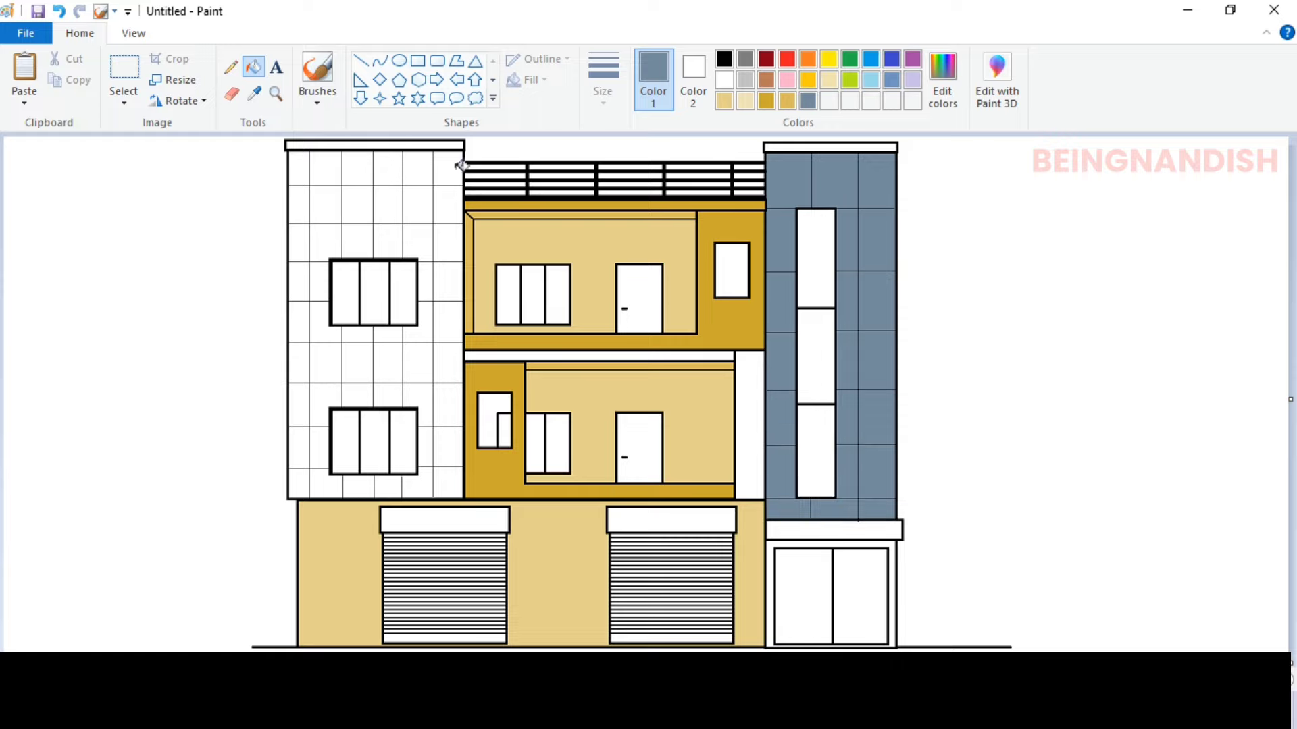
# Fill all the cladding tiles of the left block with the same slate blue.
pyautogui.click(452, 167)
pyautogui.click(390, 335)
pyautogui.click(416, 333)
pyautogui.click(426, 283)
pyautogui.click(448, 282)
pyautogui.click(448, 322)
pyautogui.click(447, 362)
pyautogui.click(418, 363)
pyautogui.click(388, 362)
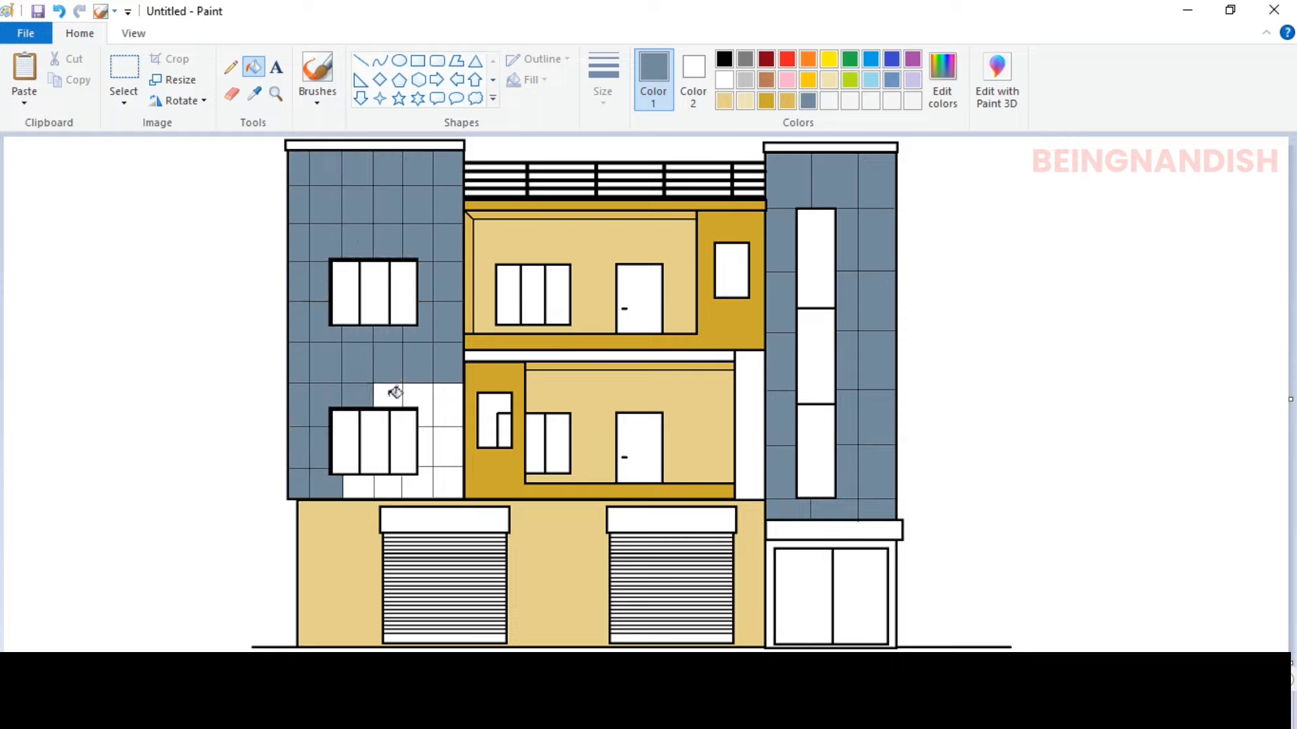
# Mix a light aqua (RGB 146, 215, 220), add it to the custom colours, and fill the tower's three window panes.
pyautogui.click(944, 98)
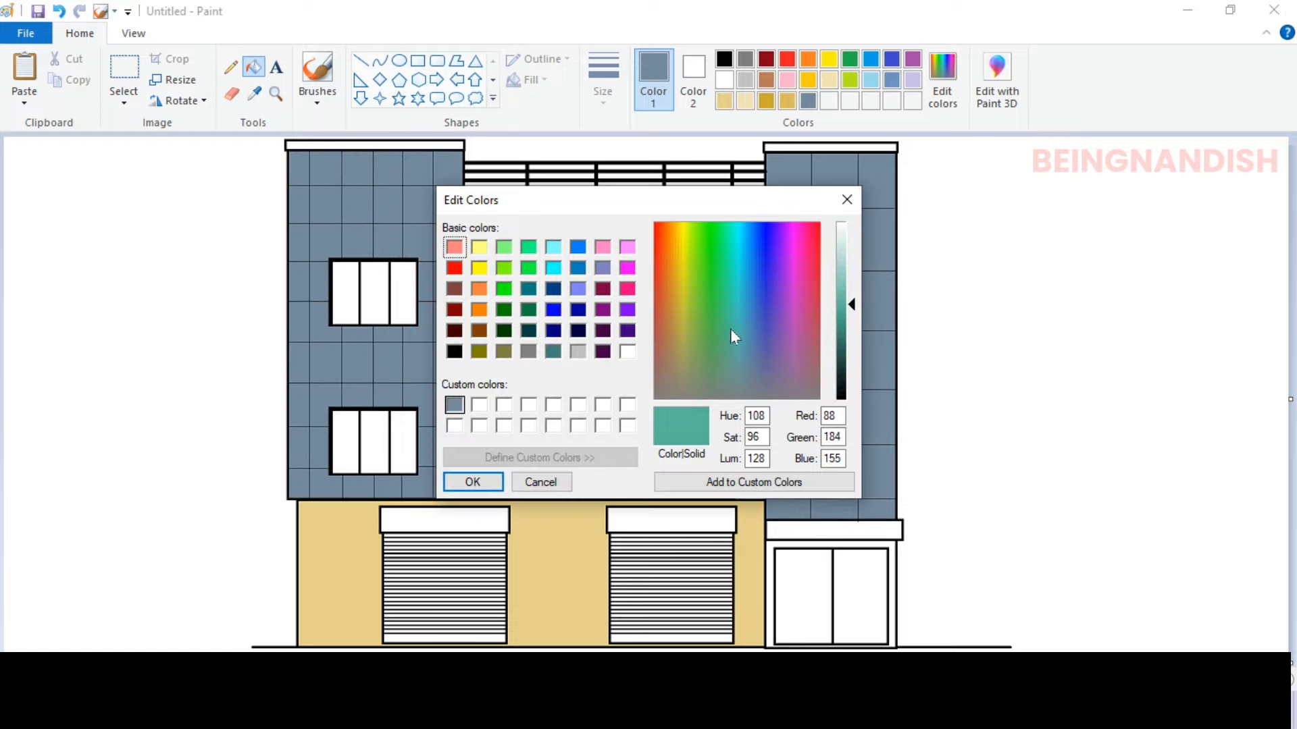
pyautogui.moveTo(739, 336); pyautogui.dragTo(734, 337)
pyautogui.moveTo(851, 305); pyautogui.dragTo(851, 273)
pyautogui.moveTo(733, 344); pyautogui.dragTo(739, 309)
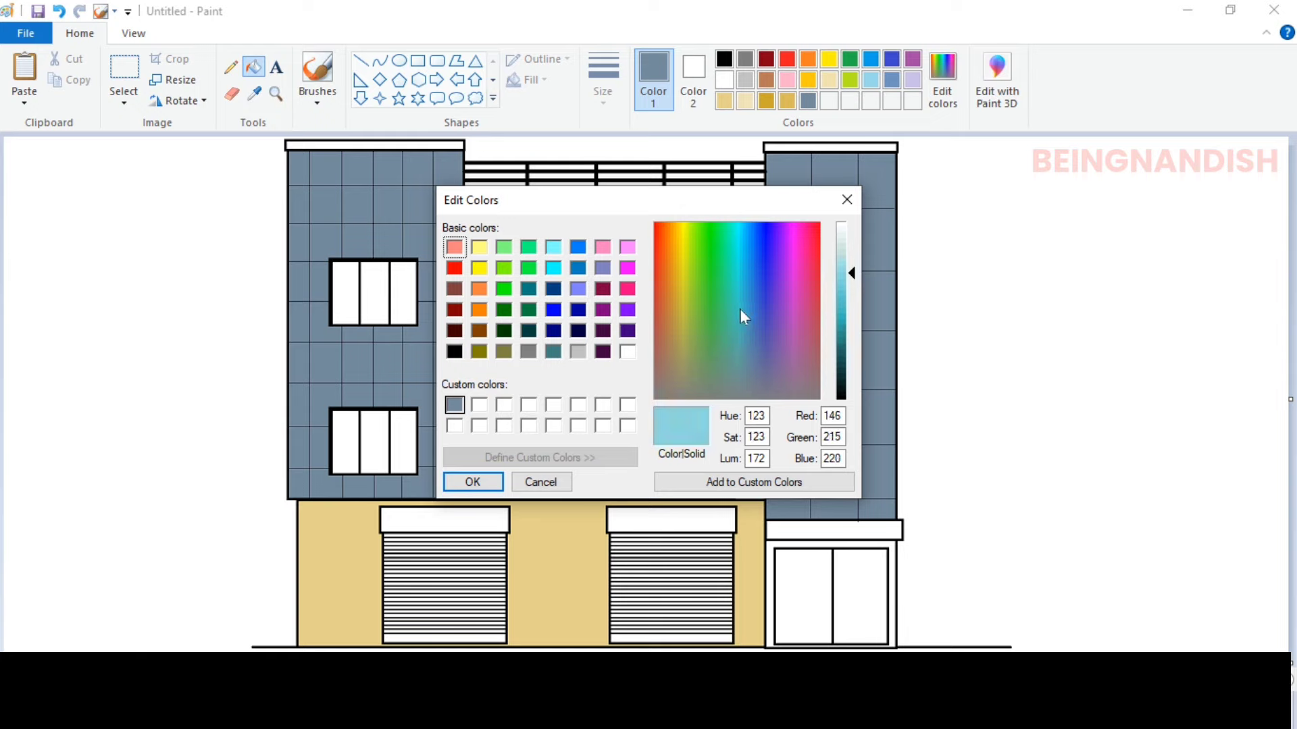
pyautogui.click(754, 482)
pyautogui.click(473, 483)
pyautogui.click(808, 286)
pyautogui.click(815, 356)
pyautogui.click(816, 442)
# Fill the left block's windows and both balcony windows light aqua, including the piece visible through the lower opening.
pyautogui.click(406, 292)
pyautogui.click(345, 293)
pyautogui.click(375, 442)
pyautogui.click(508, 294)
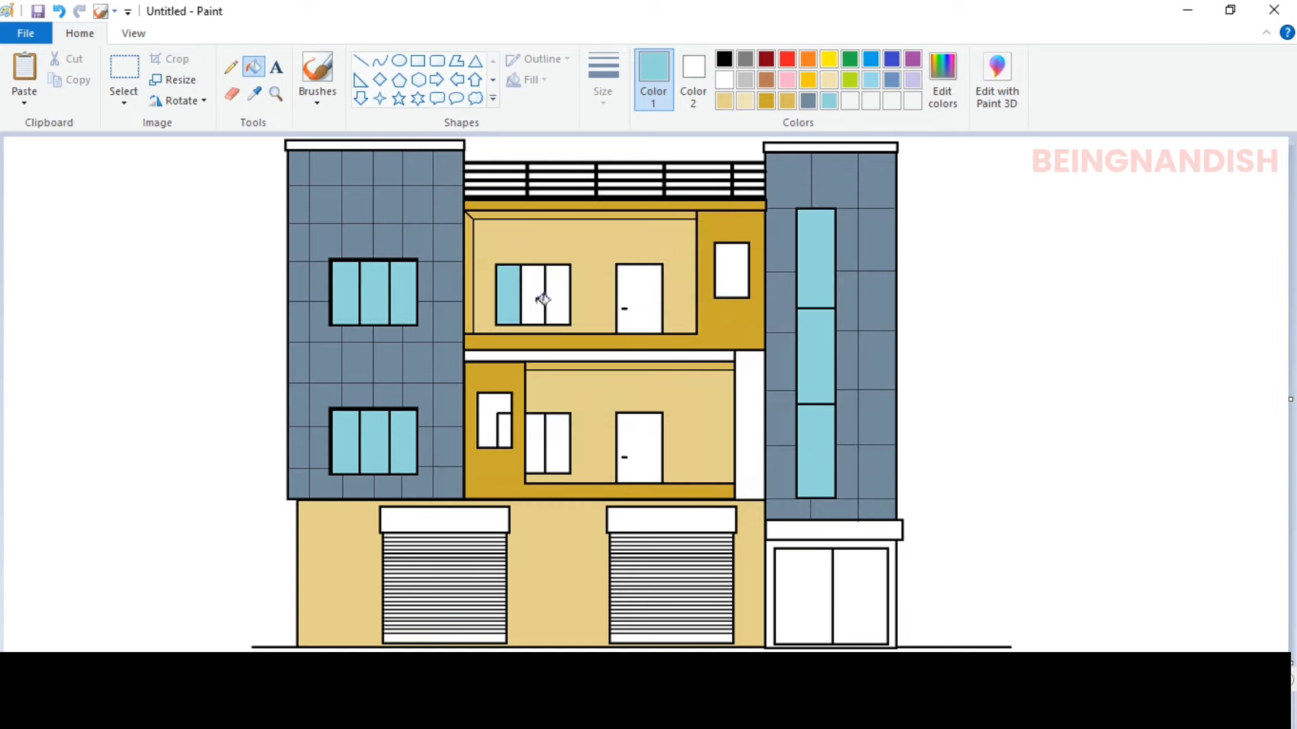
pyautogui.click(558, 295)
pyautogui.click(558, 442)
pyautogui.click(541, 440)
pyautogui.click(504, 430)
# Fill both small wall openings sandy tan and the slab strip and right pillar around the lower balcony light grey.
pyautogui.click(725, 101)
pyautogui.click(486, 419)
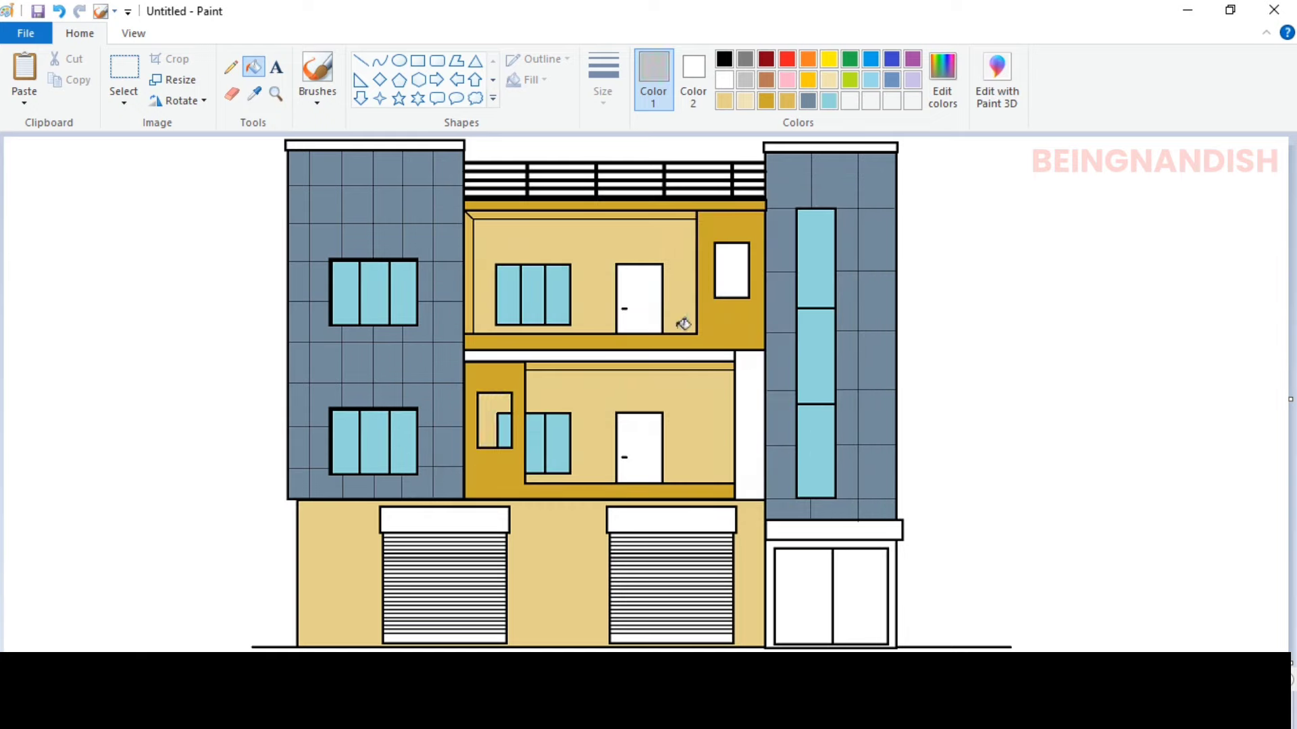
pyautogui.click(682, 356)
pyautogui.click(753, 382)
pyautogui.click(724, 101)
pyautogui.click(738, 261)
# Mix a dark brown (RGB 99, 48, 39) and fill both balcony doors and the double entrance door with it.
pyautogui.click(940, 84)
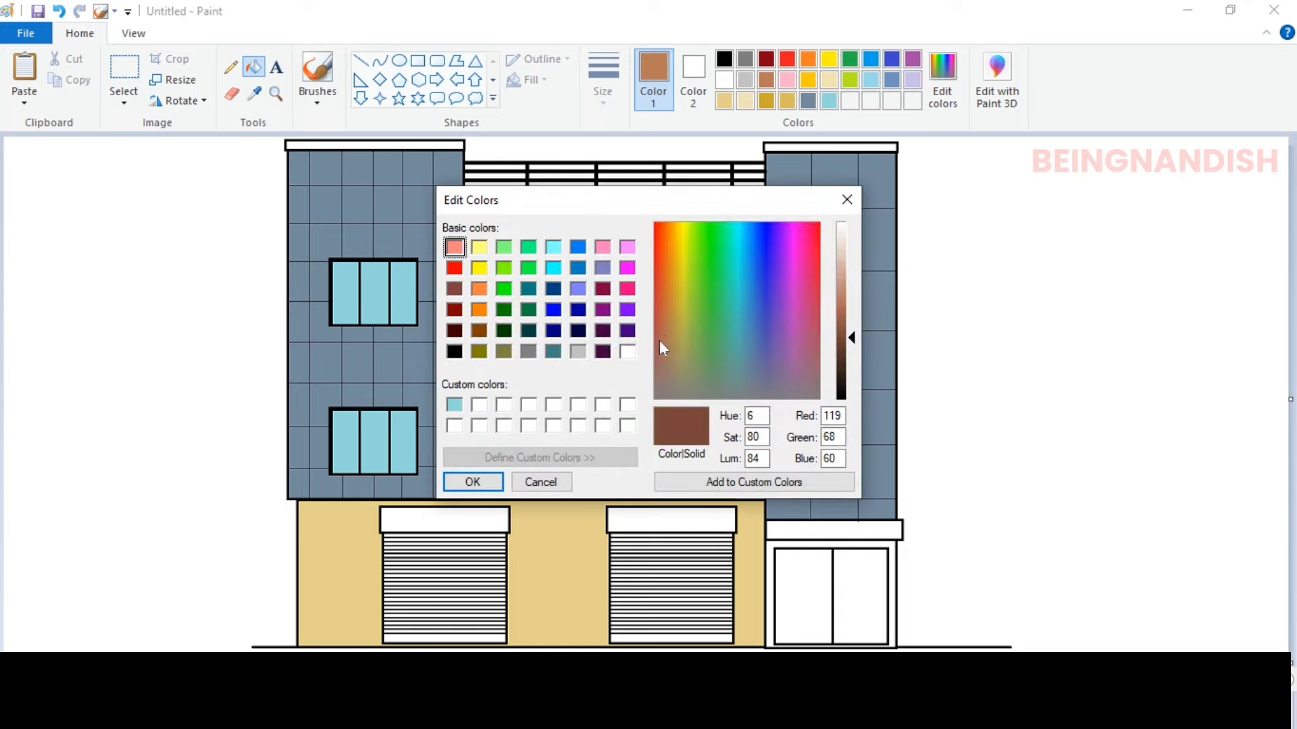
pyautogui.moveTo(660, 341); pyautogui.dragTo(655, 344)
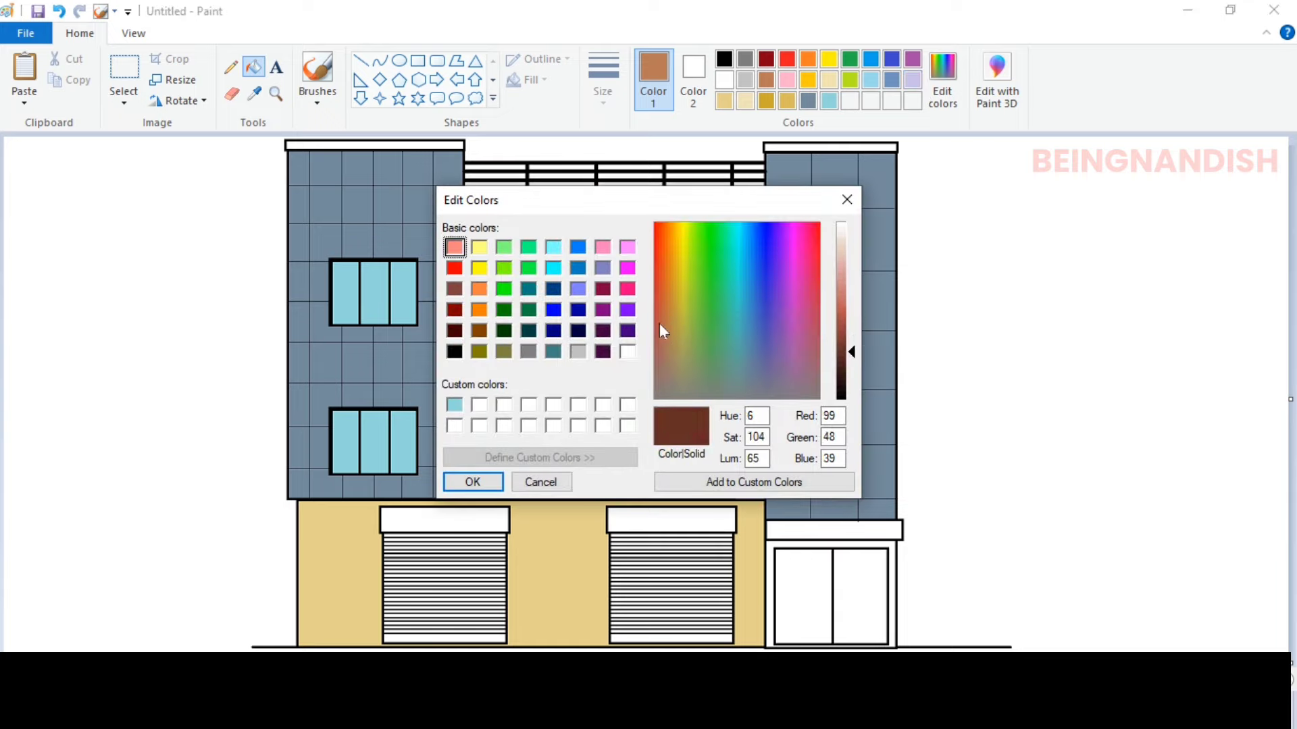
pyautogui.press('Return')
pyautogui.click(641, 446)
pyautogui.click(647, 299)
pyautogui.click(808, 558)
pyautogui.click(861, 592)
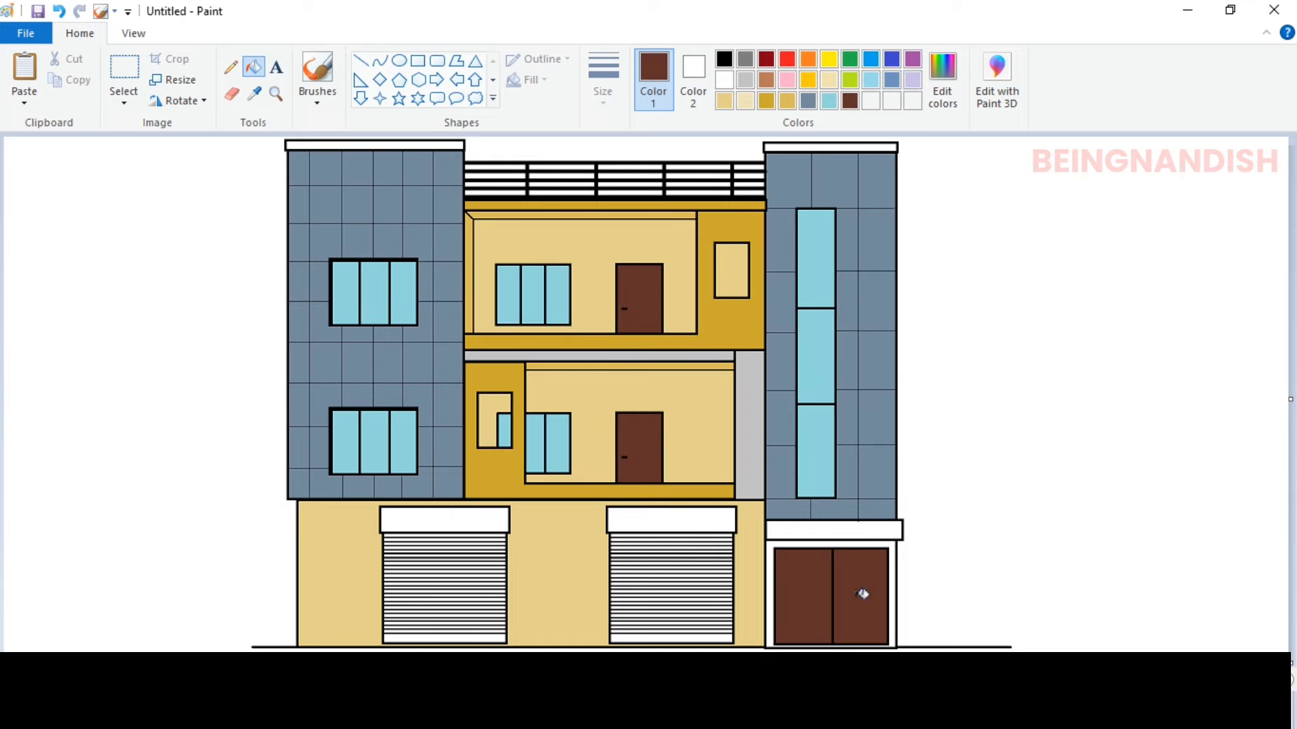
# Fill the roof caps of both side blocks, the entrance canopy and the entrance door surround light grey.
pyautogui.click(745, 80)
pyautogui.click(451, 143)
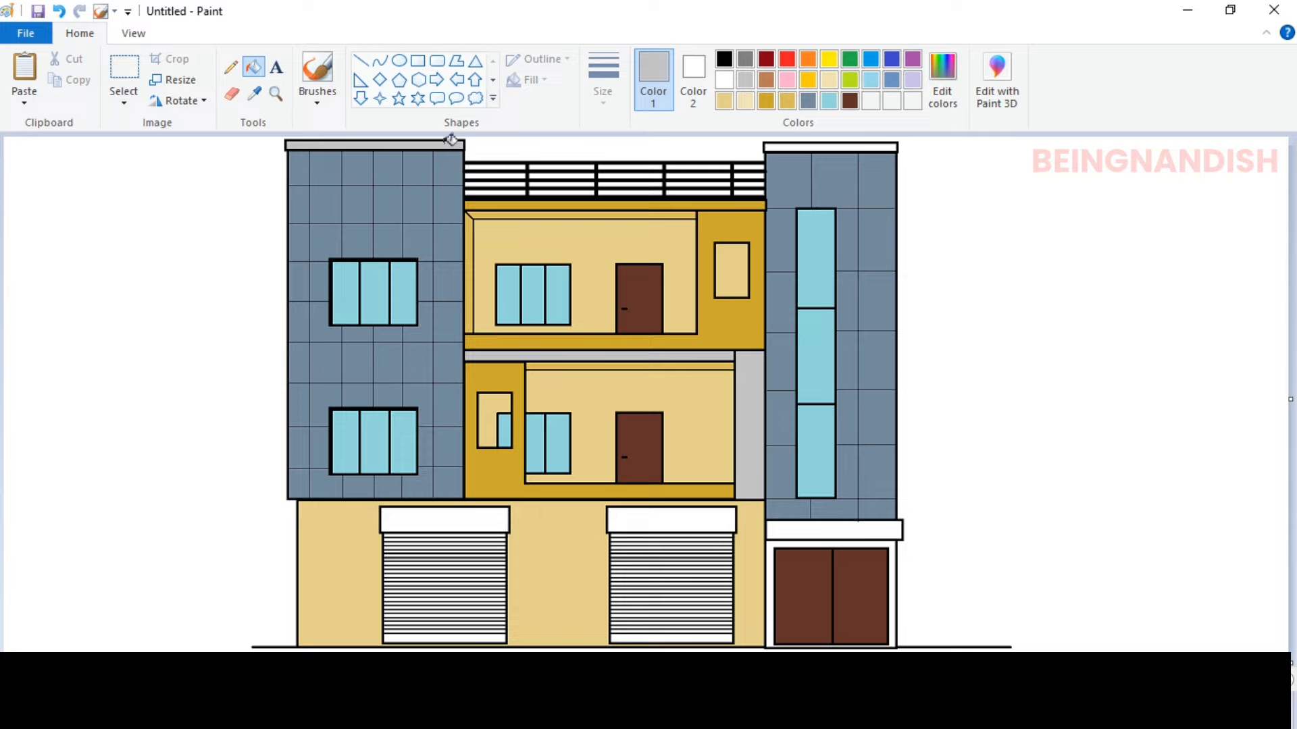
pyautogui.click(802, 522)
pyautogui.click(777, 544)
# Fill the housing boxes above both garage shutters dark grey.
pyautogui.click(454, 519)
pyautogui.click(671, 520)
pyautogui.click(745, 59)
pyautogui.click(672, 519)
pyautogui.click(509, 522)
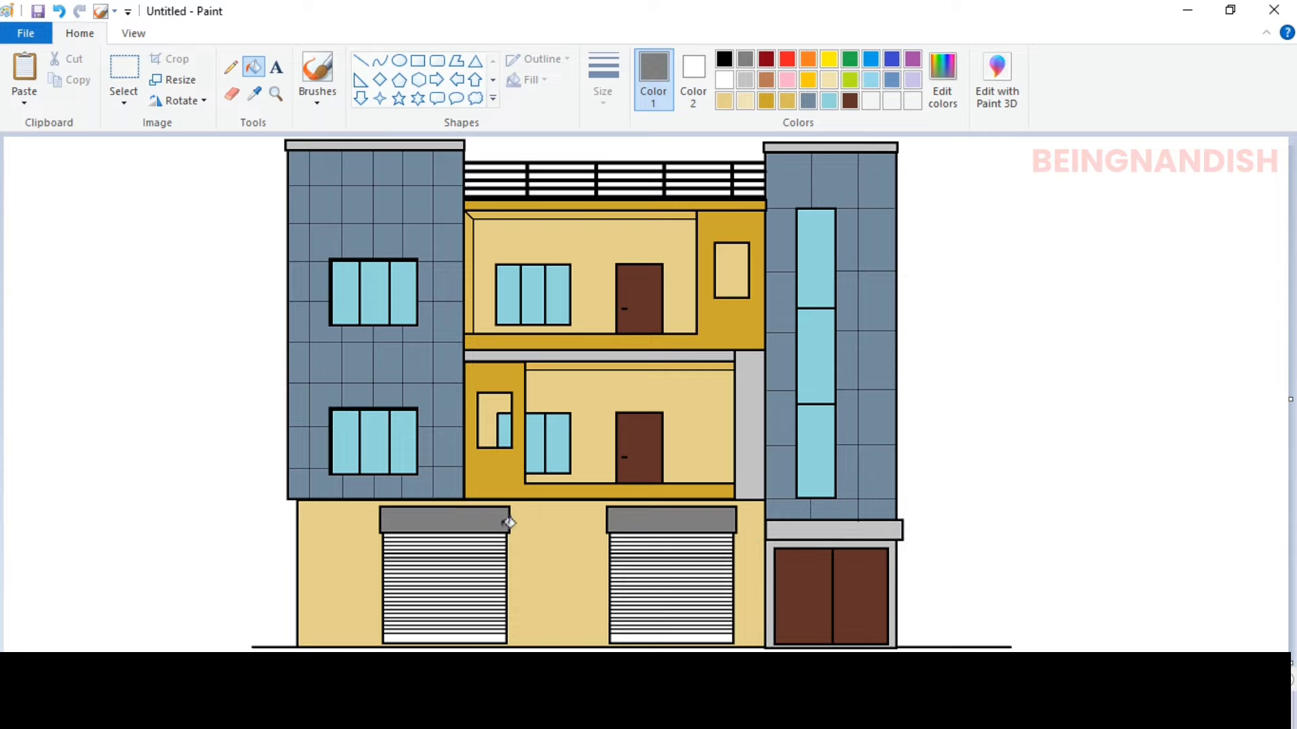
# Draw a translucent, marker-filled white rectangle as a glass railing across the upper balcony's base, and set the foreground colour to dark grey.
pyautogui.click(745, 79)
pyautogui.click(418, 60)
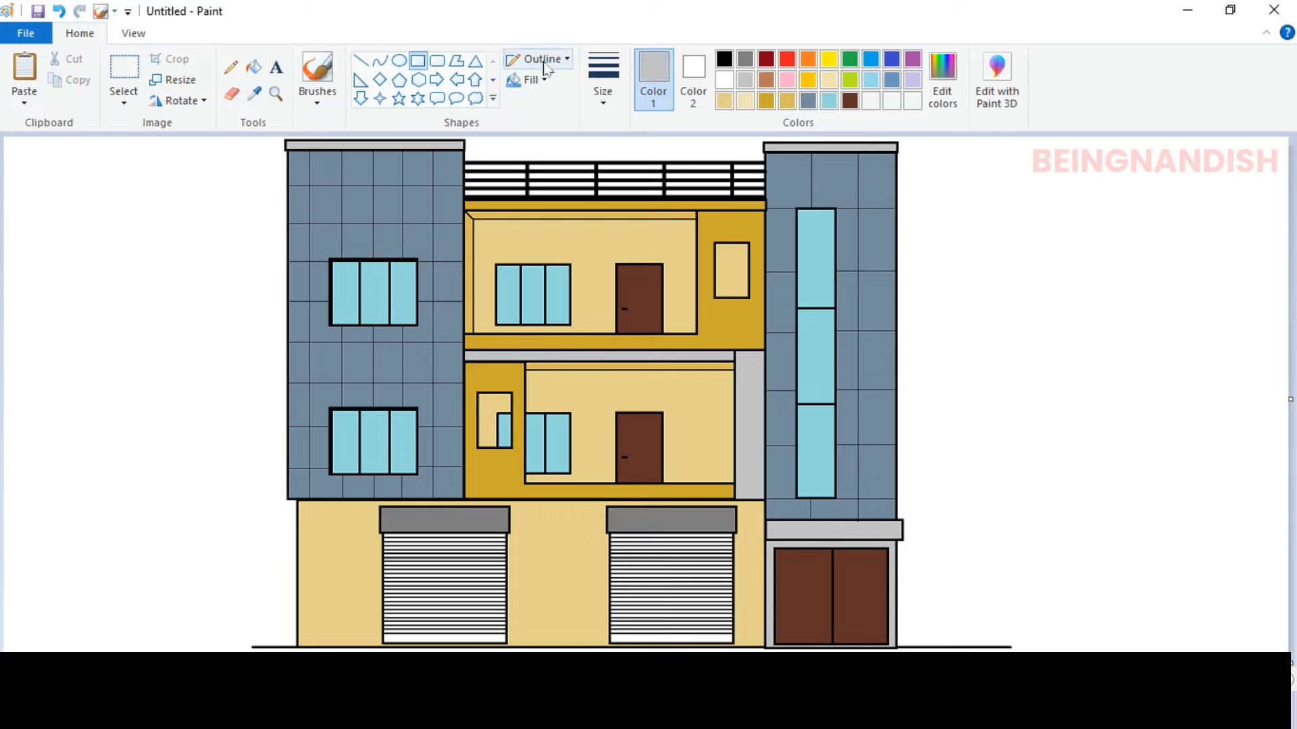
pyautogui.click(603, 80)
pyautogui.click(620, 160)
pyautogui.click(542, 85)
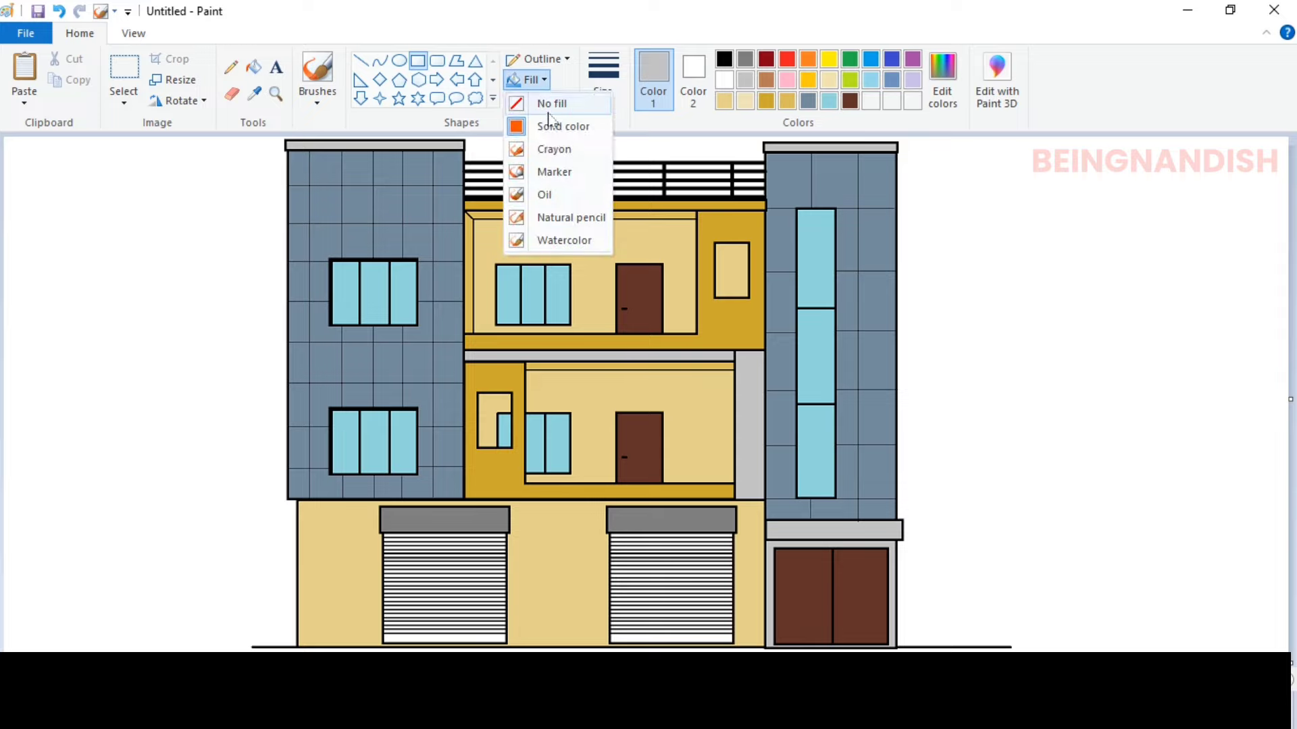
pyautogui.click(549, 173)
pyautogui.moveTo(503, 325); pyautogui.dragTo(695, 333)
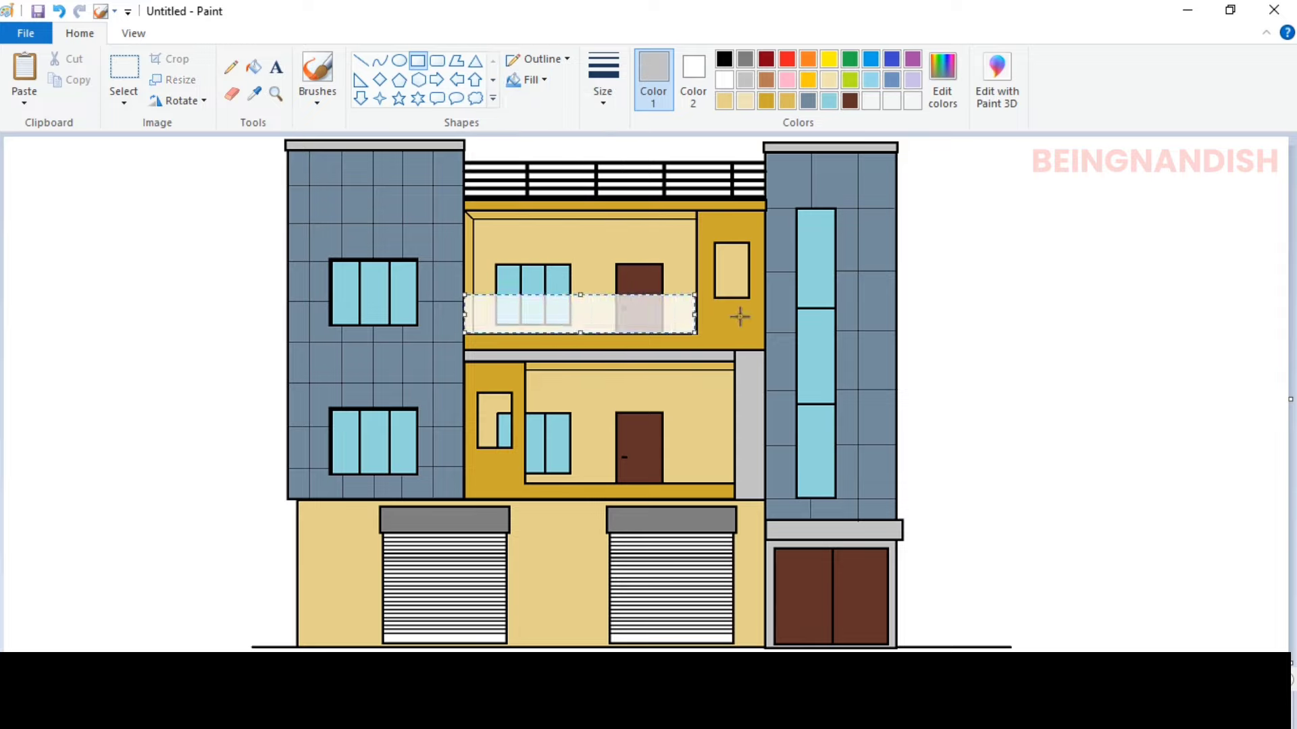
pyautogui.click(745, 60)
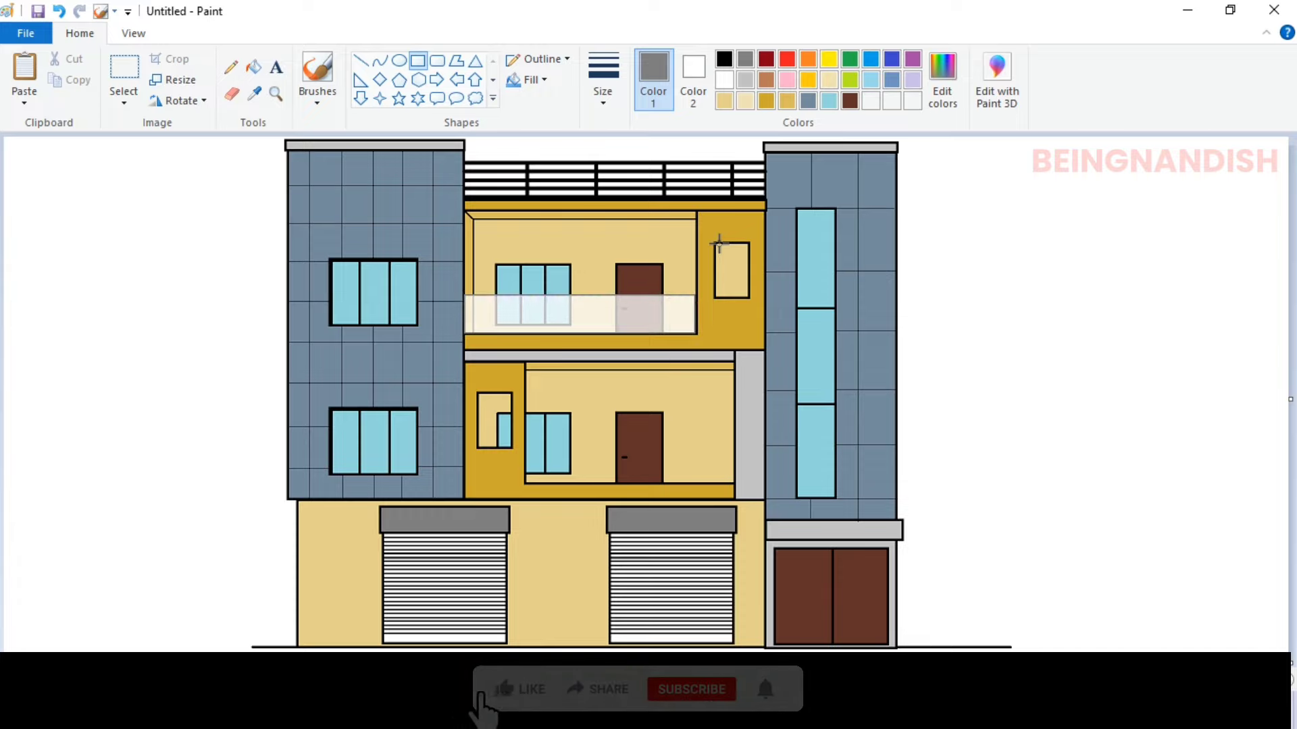
# Draw a translucent white rectangle with a dark grey outline as a glass railing across the lower balcony's base and extend it slightly upward.
pyautogui.moveTo(527, 448); pyautogui.dragTo(734, 482)
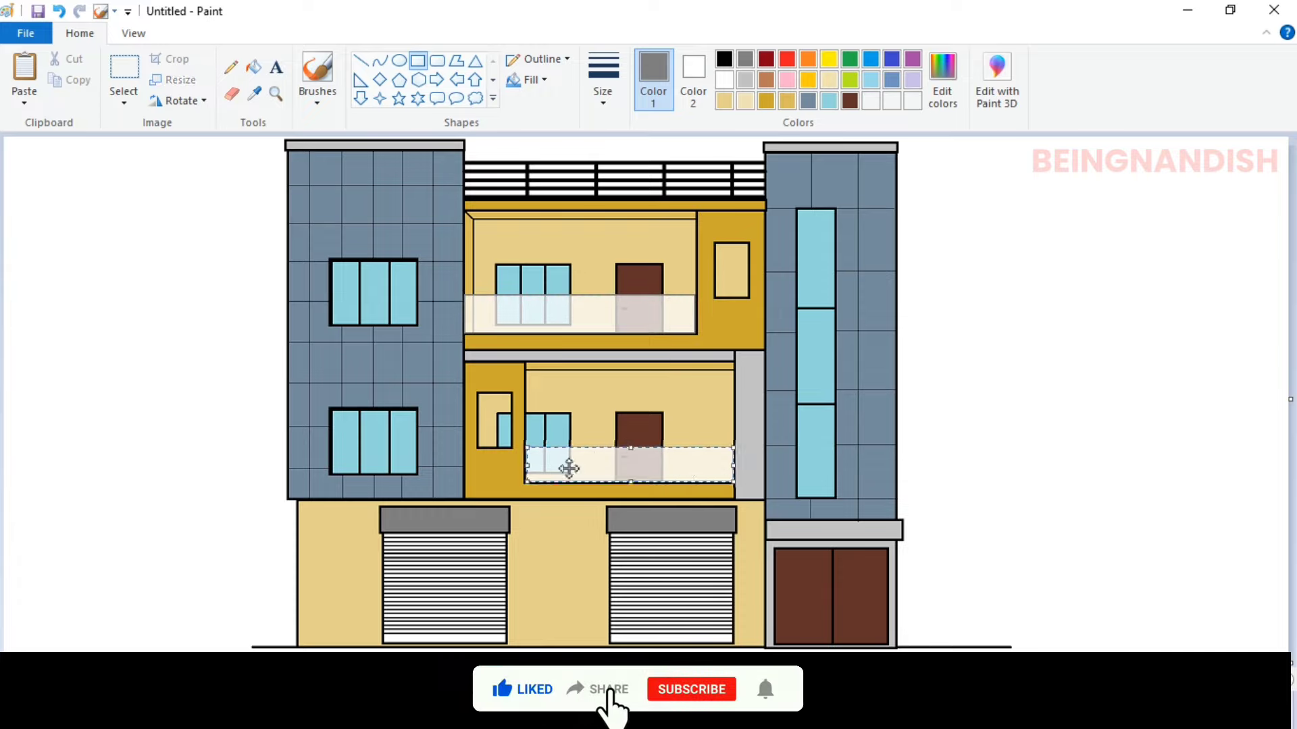
pyautogui.moveTo(626, 447); pyautogui.dragTo(627, 442)
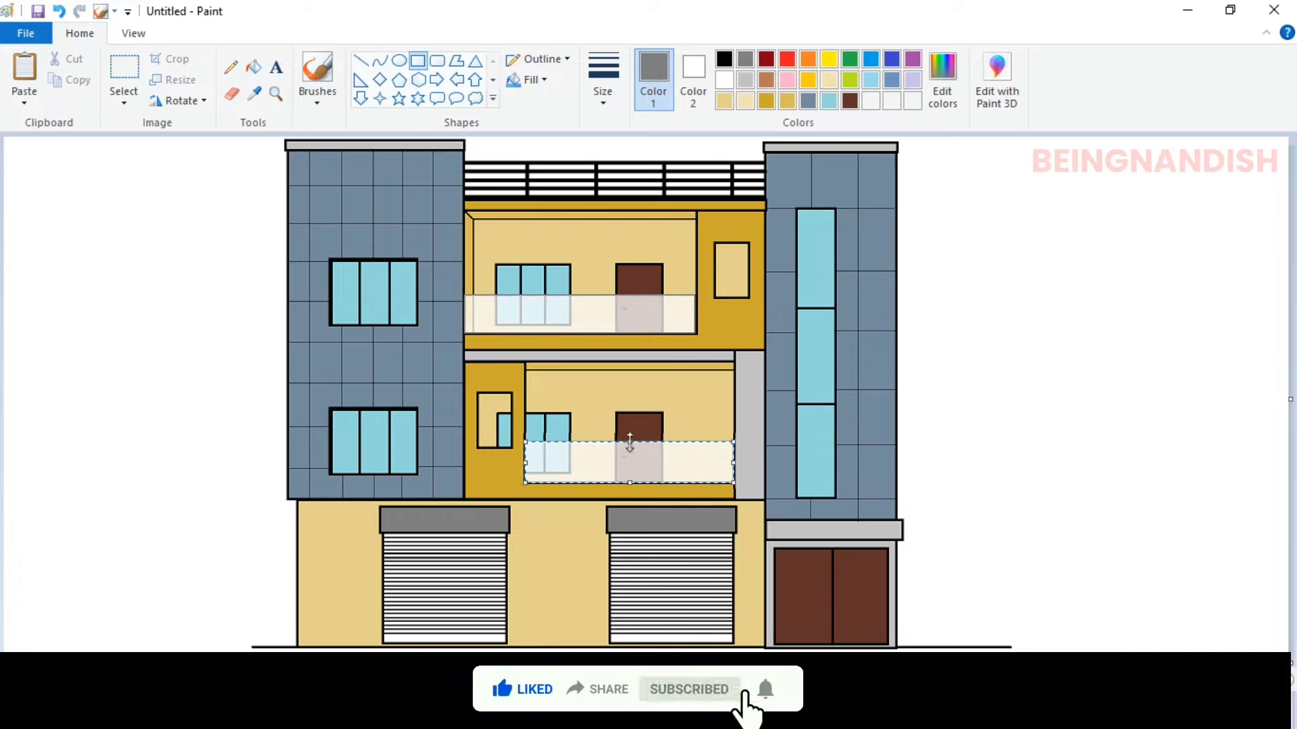
pyautogui.click(648, 407)
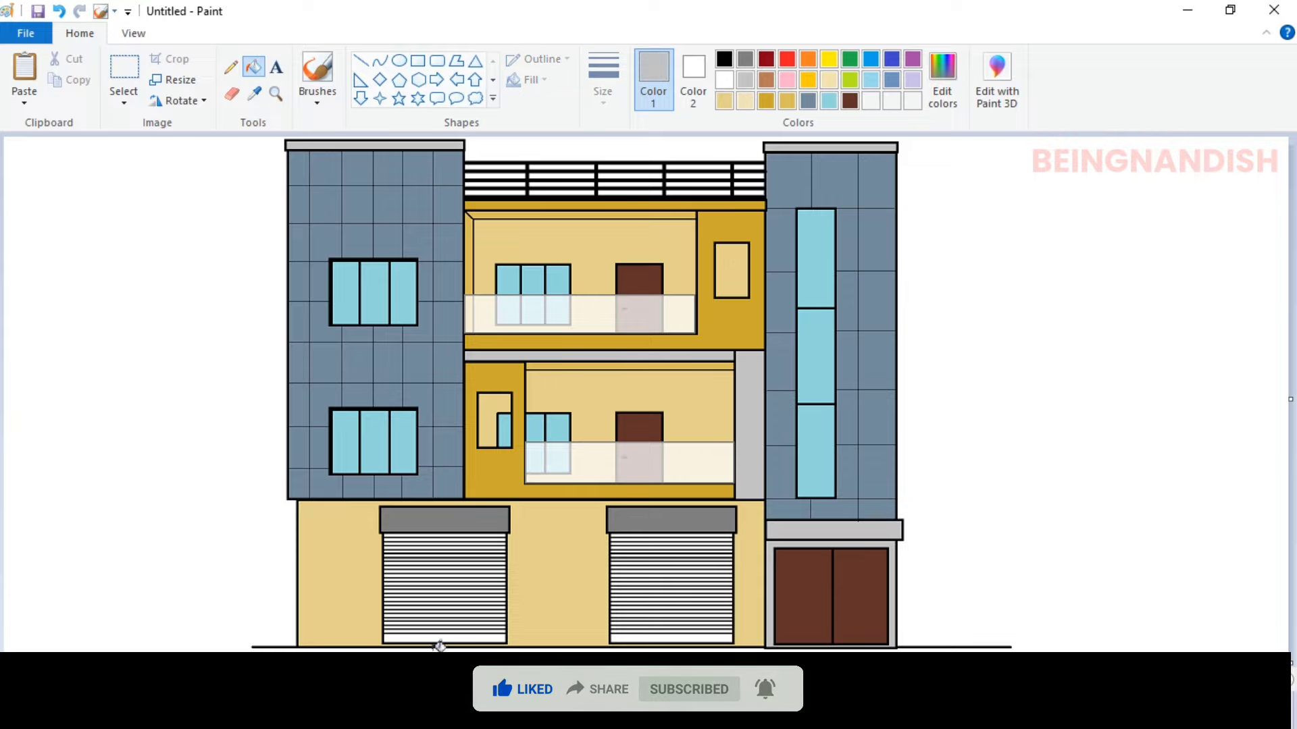
# Mix a near-black colour by slightly raising black's luminosity, and add it to the custom colours.
pyautogui.click(724, 61)
pyautogui.click(943, 80)
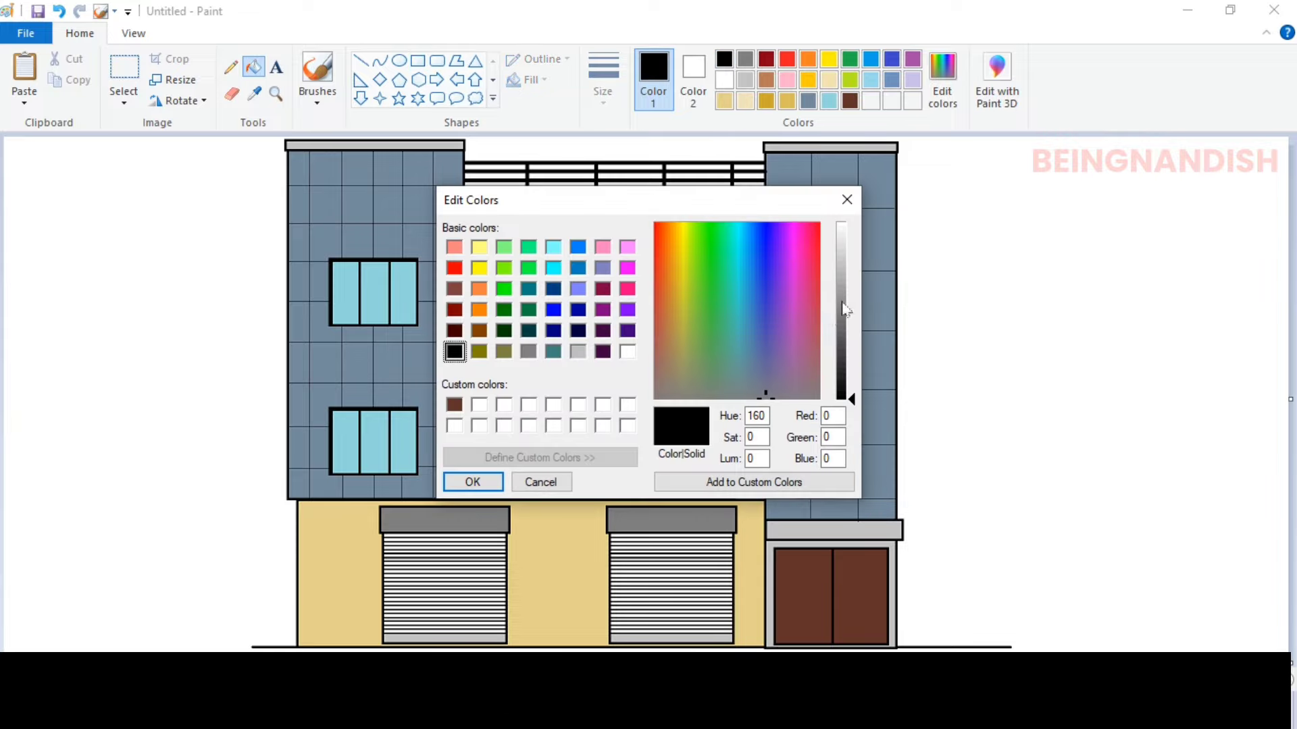
pyautogui.moveTo(853, 399); pyautogui.dragTo(853, 386)
pyautogui.click(757, 482)
pyautogui.click(474, 483)
# Draw evenly spaced horizontal near-black lines across both leaves of the double entrance door.
pyautogui.click(133, 33)
pyautogui.click(23, 90)
pyautogui.moveTo(338, 659); pyautogui.dragTo(857, 659)
pyautogui.moveTo(484, 472); pyautogui.dragTo(595, 472)
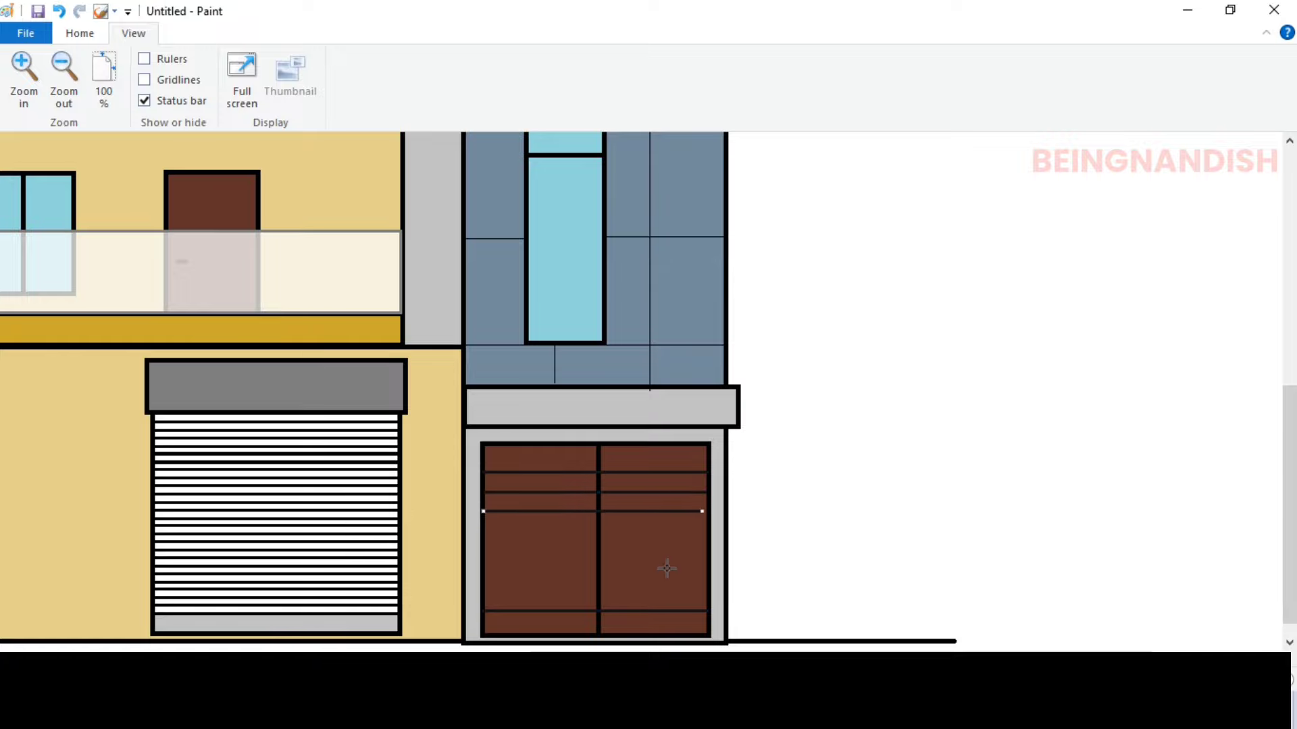
pyautogui.moveTo(484, 554); pyautogui.dragTo(704, 554)
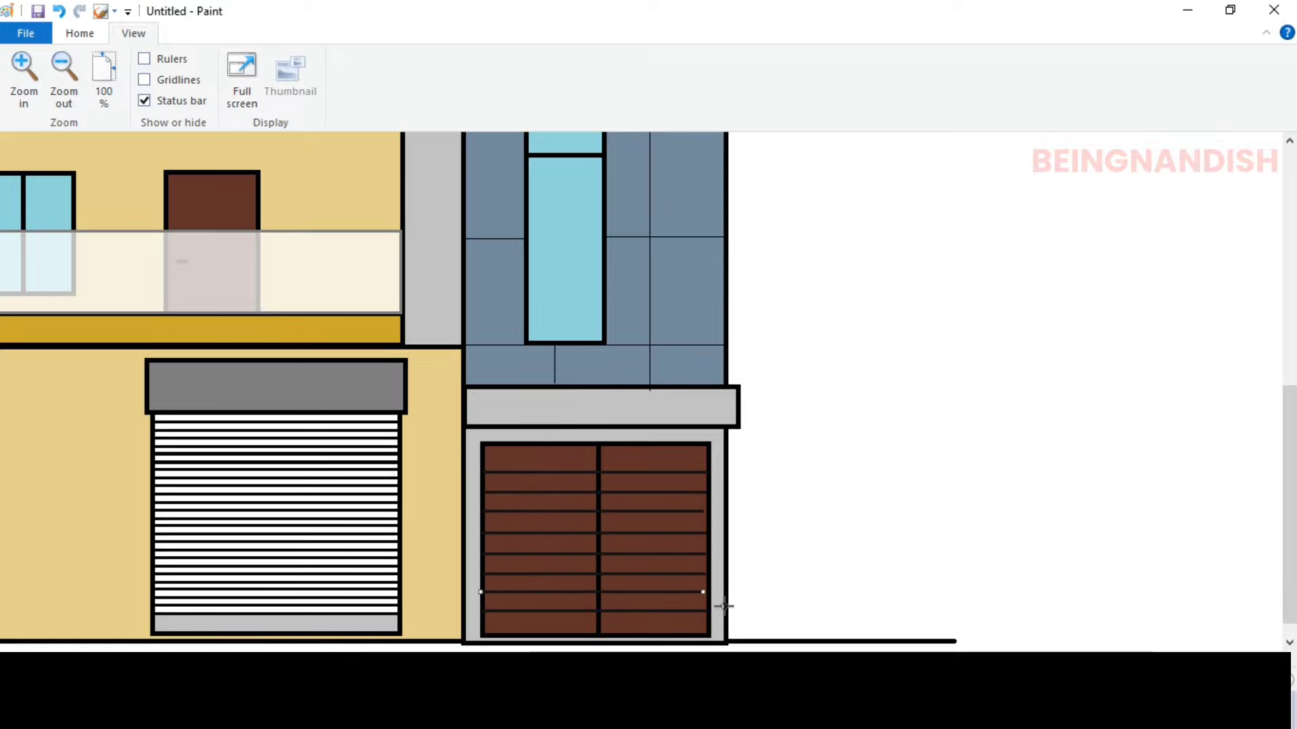
# Fill the uppermost and lowest panels of both entrance door leaves dark grey.
pyautogui.click(80, 33)
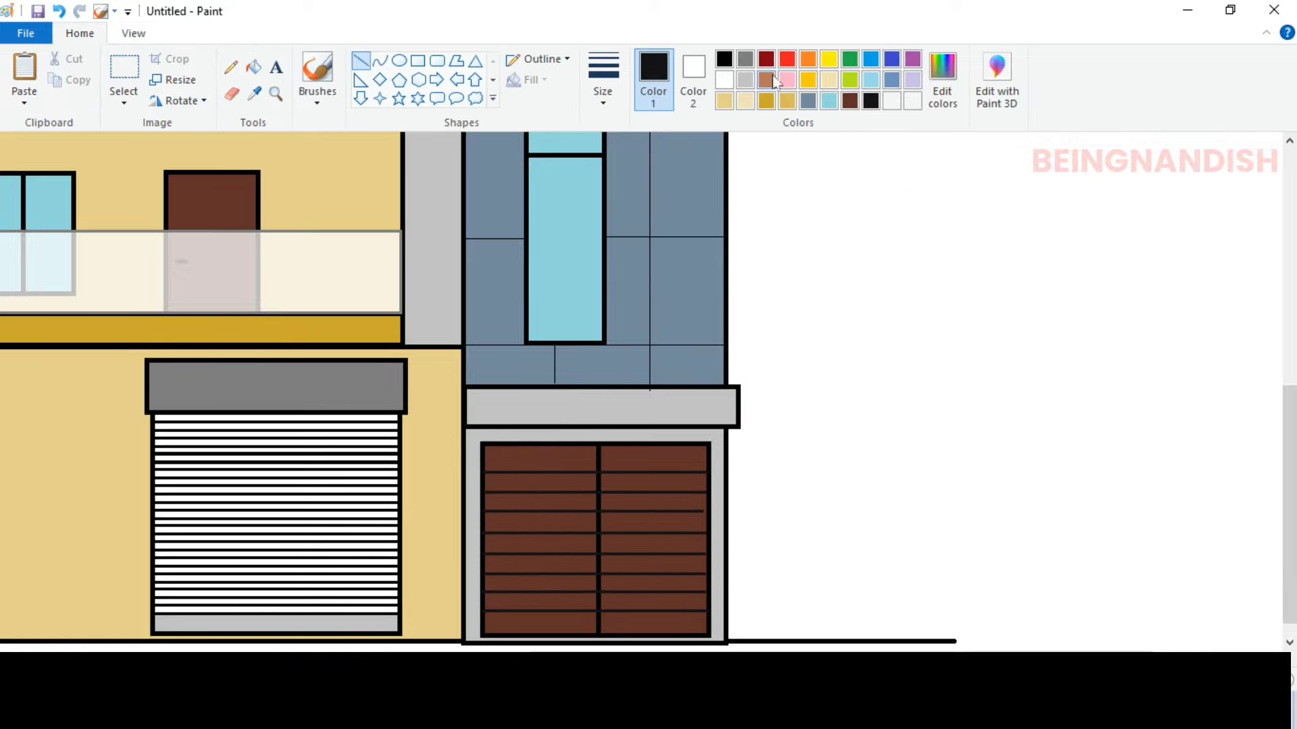
pyautogui.click(745, 59)
pyautogui.click(254, 67)
pyautogui.click(558, 463)
pyautogui.click(654, 459)
pyautogui.click(540, 623)
pyautogui.click(653, 625)
# Fill all the slats of the left garage shutter light grey.
pyautogui.hscroll(-10, 654, 624)
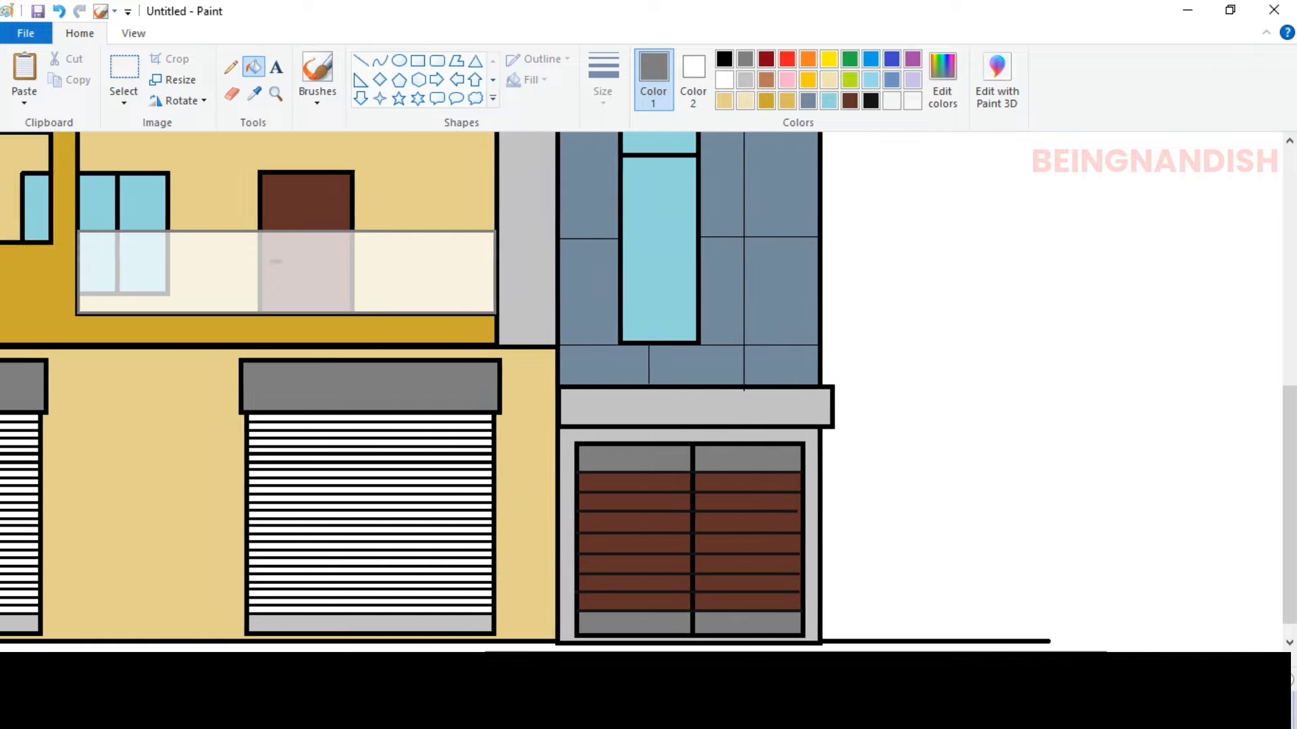
pyautogui.click(745, 80)
pyautogui.click(698, 410)
pyautogui.click(59, 11)
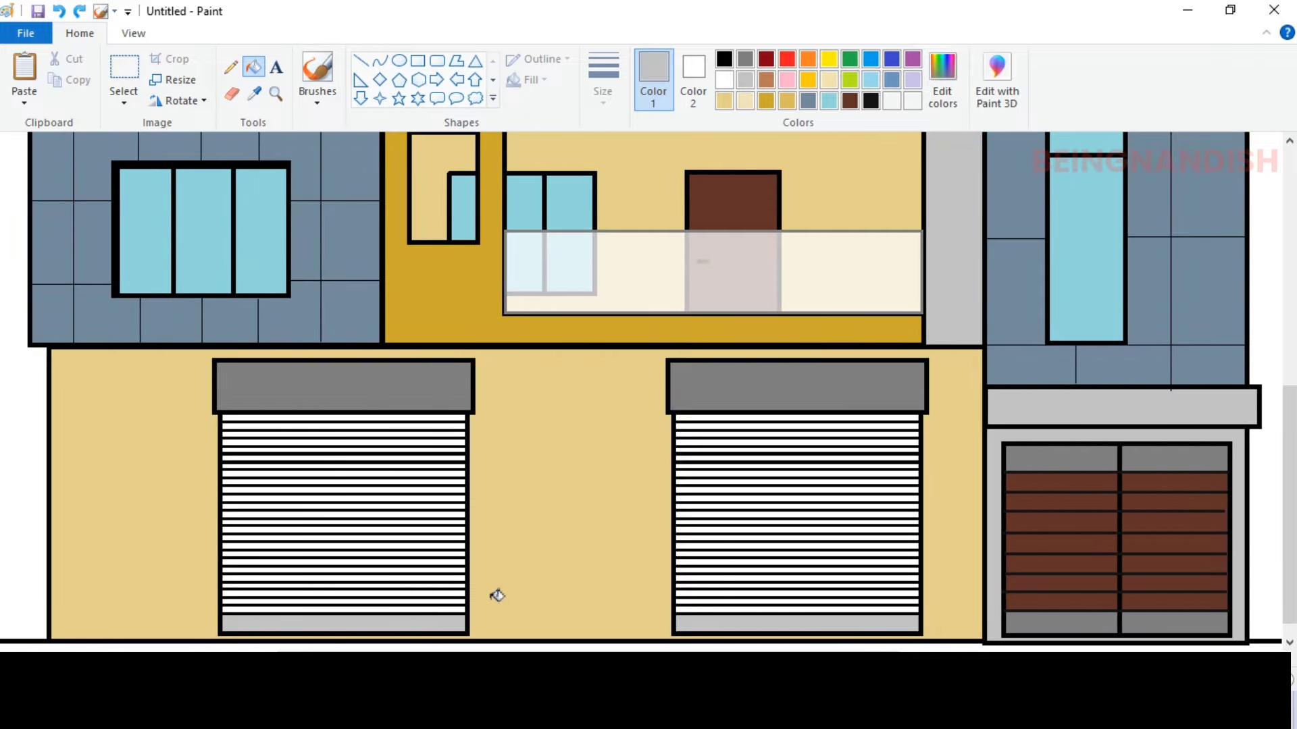
pyautogui.click(440, 418)
pyautogui.click(443, 427)
pyautogui.click(444, 434)
pyautogui.click(446, 442)
pyautogui.click(448, 450)
pyautogui.click(448, 458)
pyautogui.click(447, 466)
pyautogui.click(452, 481)
pyautogui.click(454, 497)
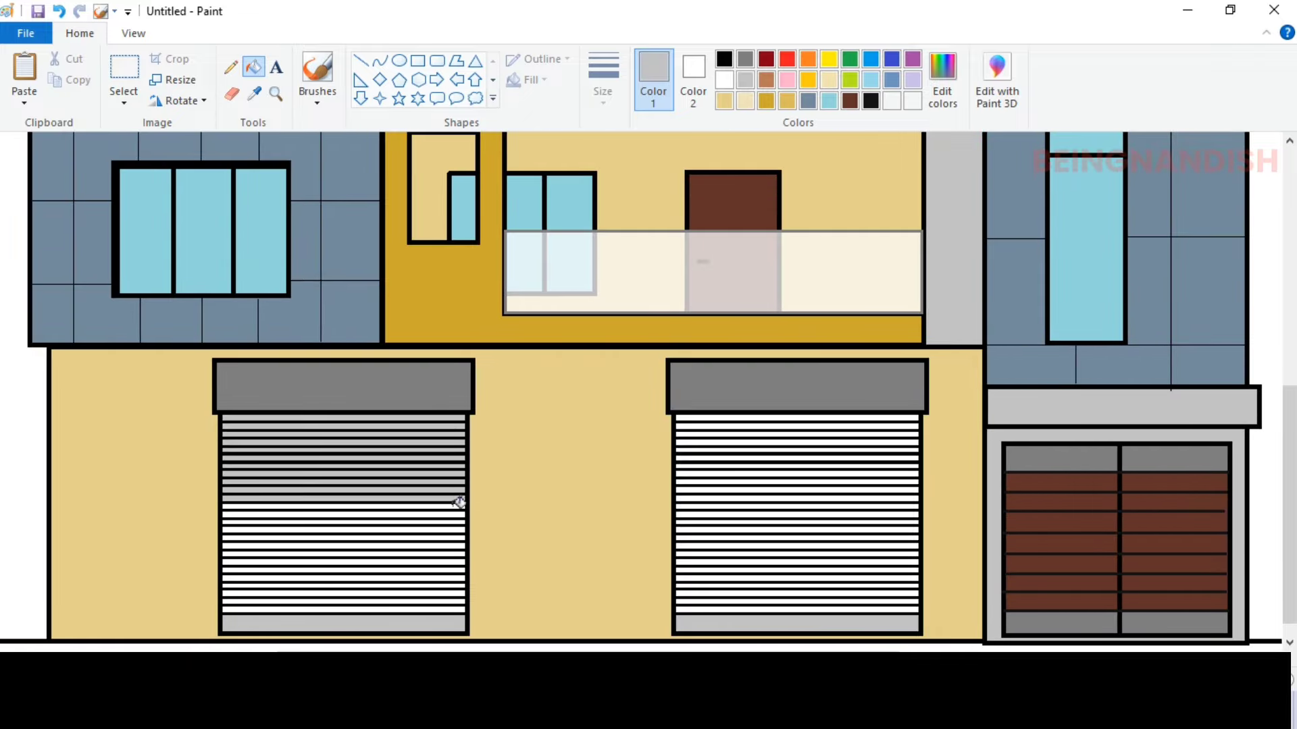
pyautogui.click(455, 513)
pyautogui.click(455, 530)
pyautogui.click(455, 545)
pyautogui.click(455, 562)
pyautogui.click(457, 572)
pyautogui.click(459, 580)
pyautogui.click(458, 589)
pyautogui.click(459, 599)
pyautogui.click(460, 608)
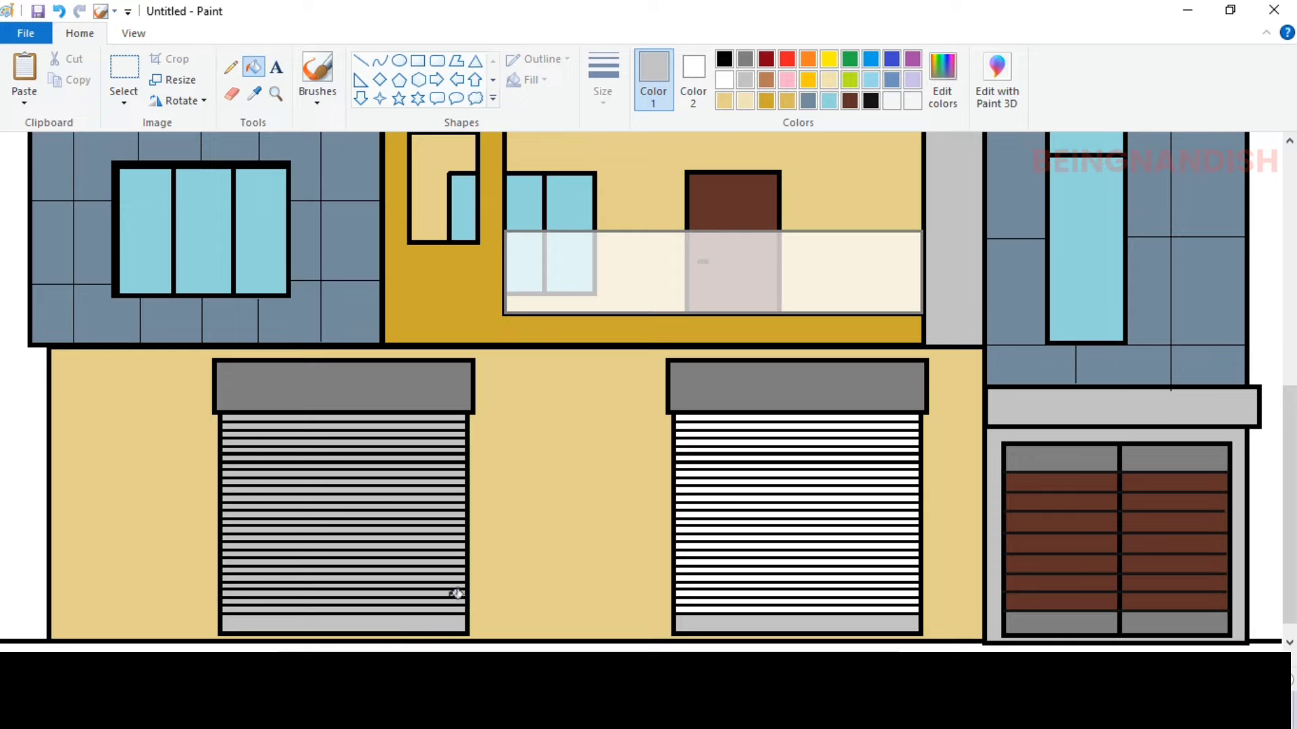
# Add the text SHOP in bold Corbel, size 36, on the left shutter's housing box.
pyautogui.click(276, 67)
pyautogui.click(292, 399)
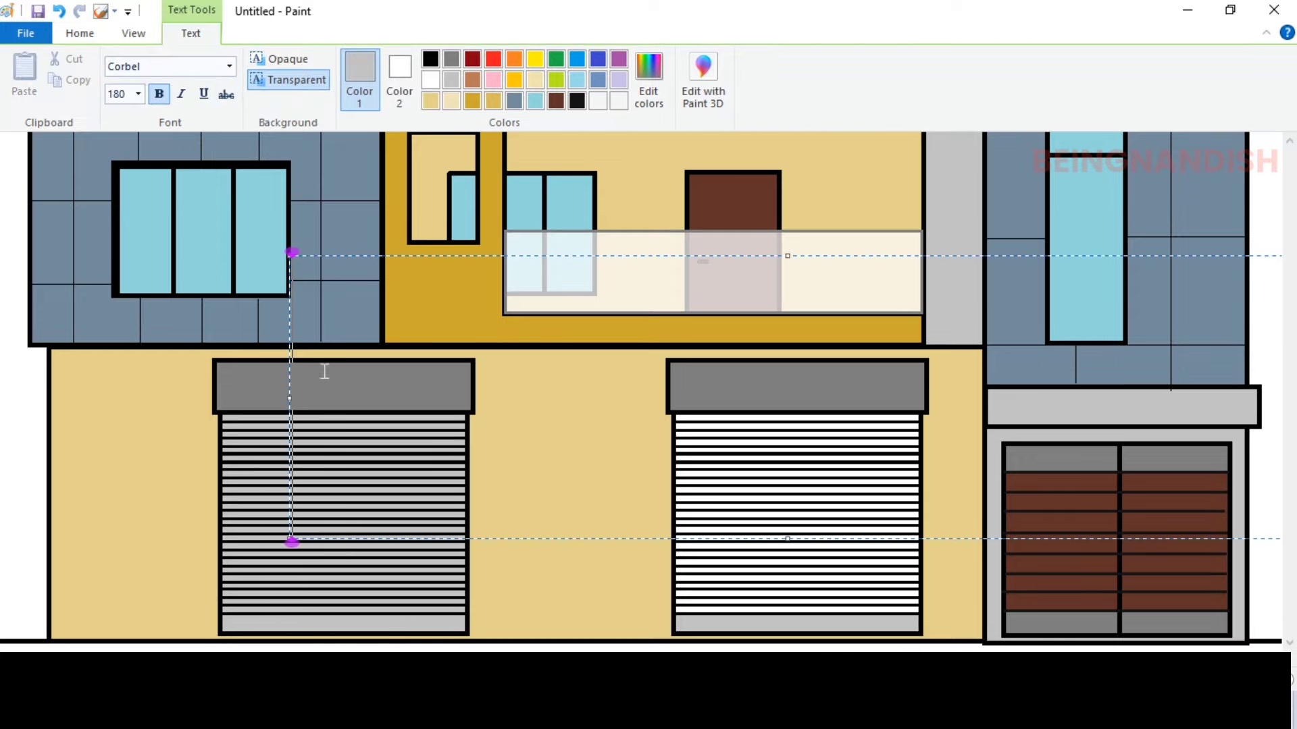
pyautogui.click(137, 94)
pyautogui.click(118, 363)
pyautogui.write('SHOP')
pyautogui.moveTo(289, 255); pyautogui.dragTo(281, 356)
pyautogui.doubleClick(324, 378)
pyautogui.click(137, 95)
pyautogui.click(119, 329)
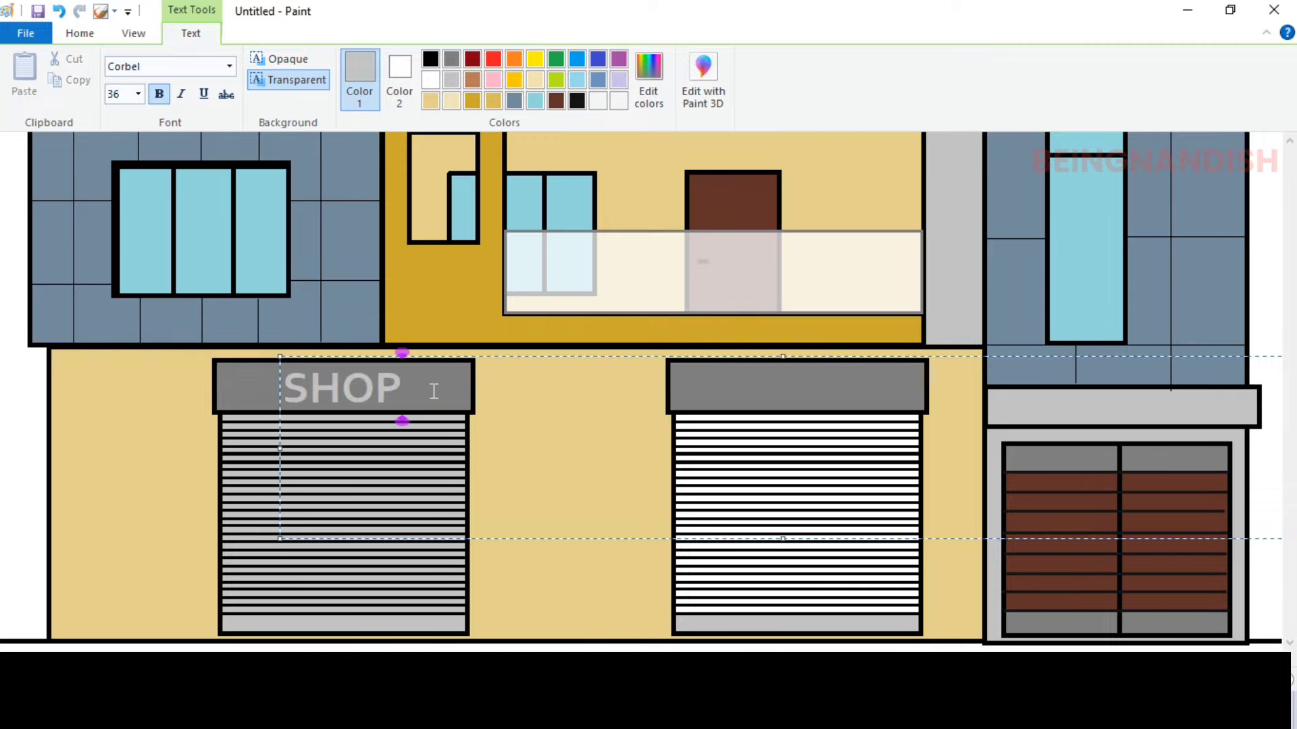
# Recolour the SHOP text white, reduce it to size 26, and centre it on the left shutter's housing box.
pyautogui.doubleClick(345, 389)
pyautogui.click(485, 375)
pyautogui.moveTo(409, 388); pyautogui.dragTo(287, 388)
pyautogui.click(137, 95)
pyautogui.click(118, 296)
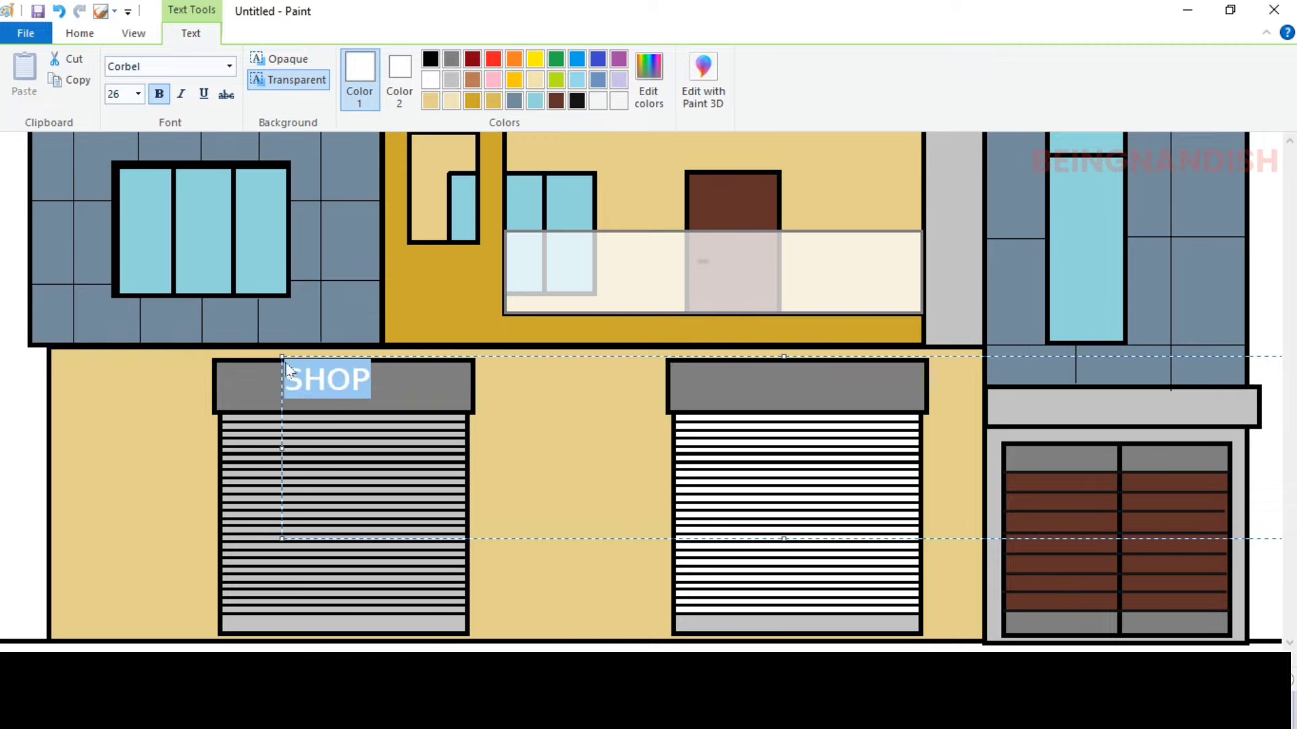
pyautogui.click(515, 300)
# Paste a copy of the finished left shutter with its SHOP sign over the right shutter.
pyautogui.rightClick(210, 174)
pyautogui.click(254, 228)
pyautogui.moveTo(541, 412); pyautogui.dragTo(790, 477)
# Copy the left SHOP lettering, turn off transparent selection, and paste the lettering centred on the right shutter's housing box.
pyautogui.moveTo(285, 364); pyautogui.dragTo(398, 405)
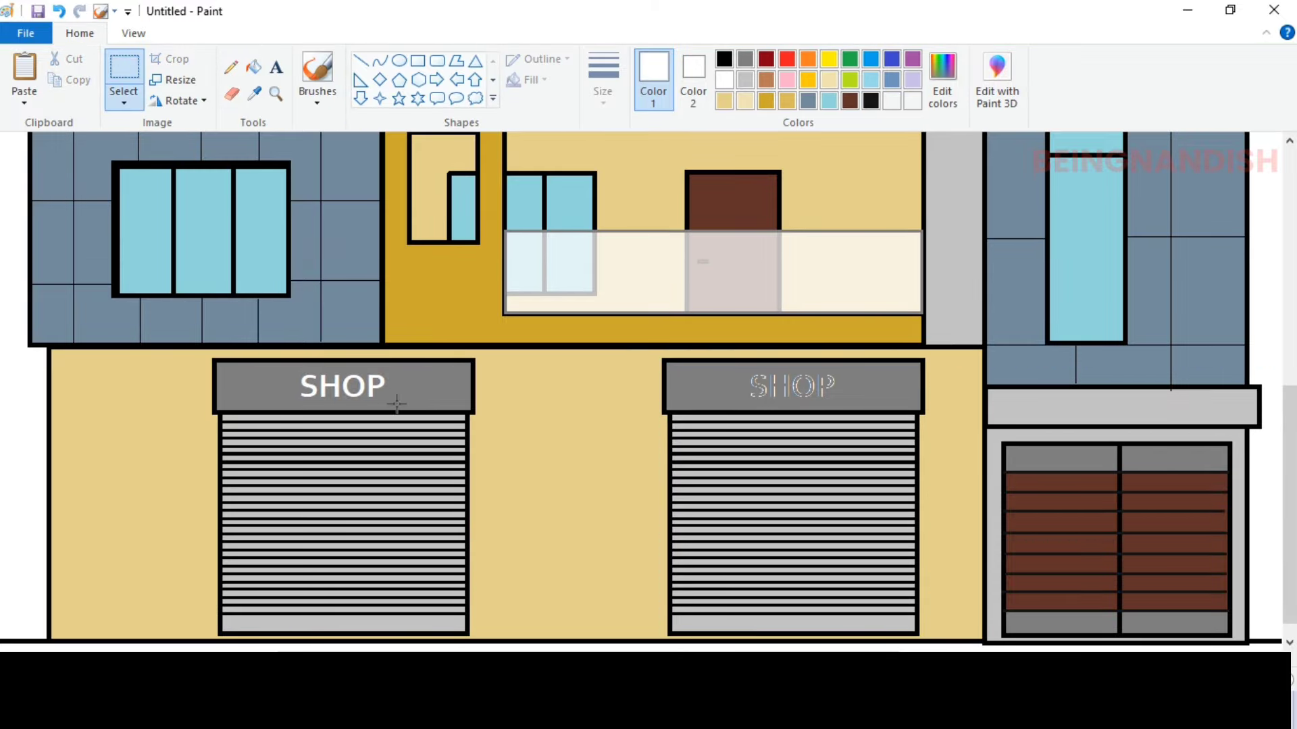
pyautogui.rightClick(352, 375)
pyautogui.click(388, 408)
pyautogui.click(120, 93)
pyautogui.click(162, 276)
pyautogui.rightClick(549, 362)
pyautogui.click(592, 415)
pyautogui.moveTo(94, 157); pyautogui.dragTo(824, 386)
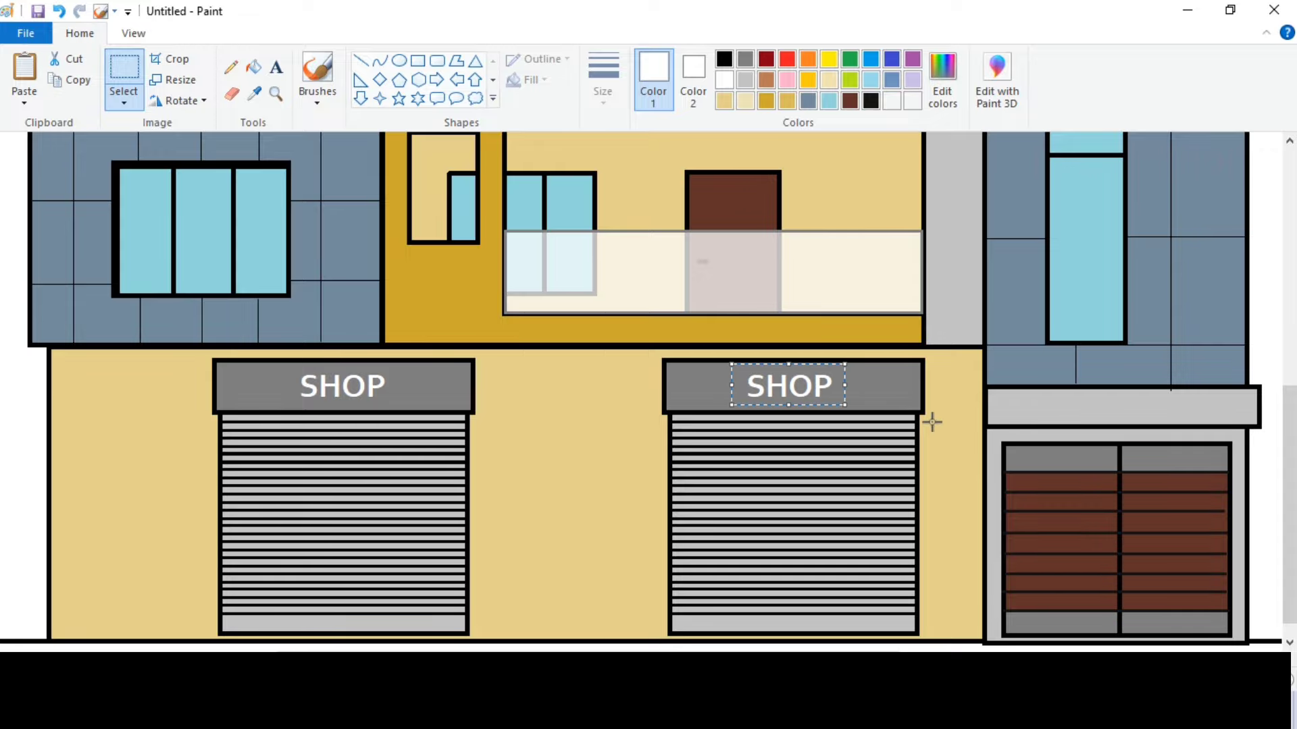
pyautogui.click(133, 33)
pyautogui.click(64, 74)
pyautogui.click(80, 34)
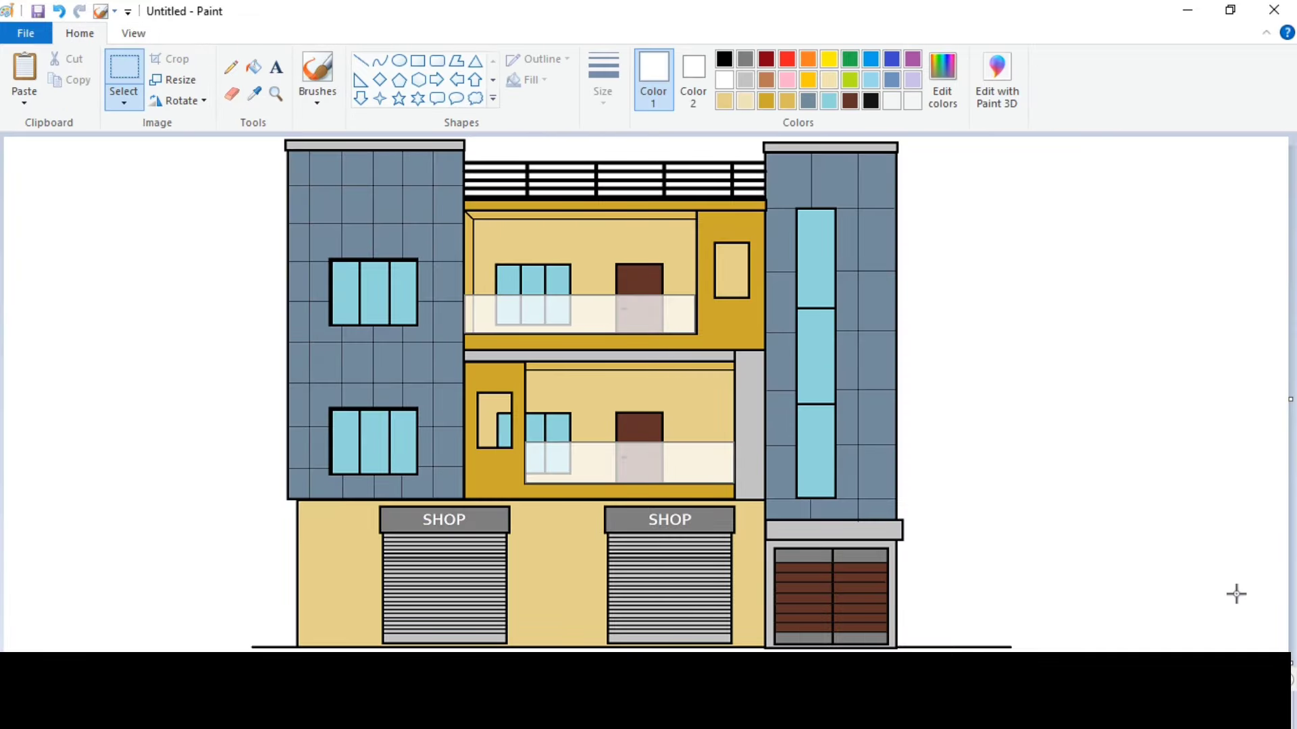